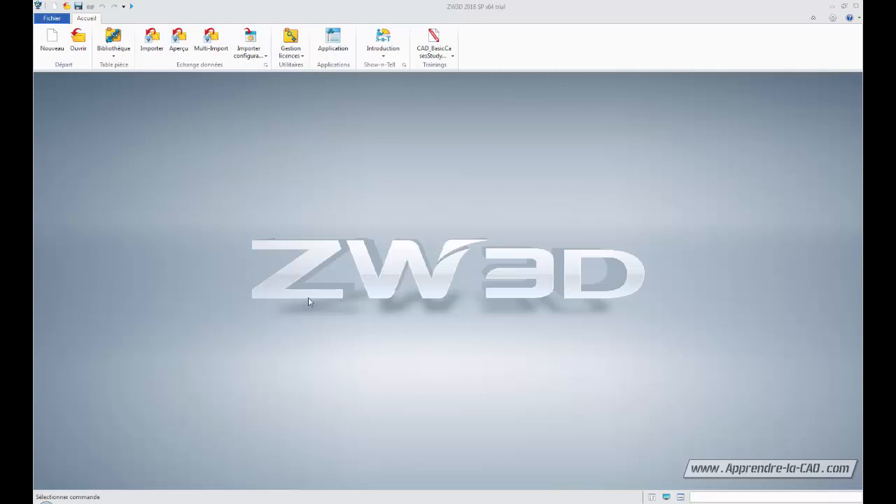
- Create a new Pièce/Assemblage file from the default template and name it Lampe
click(52, 40)
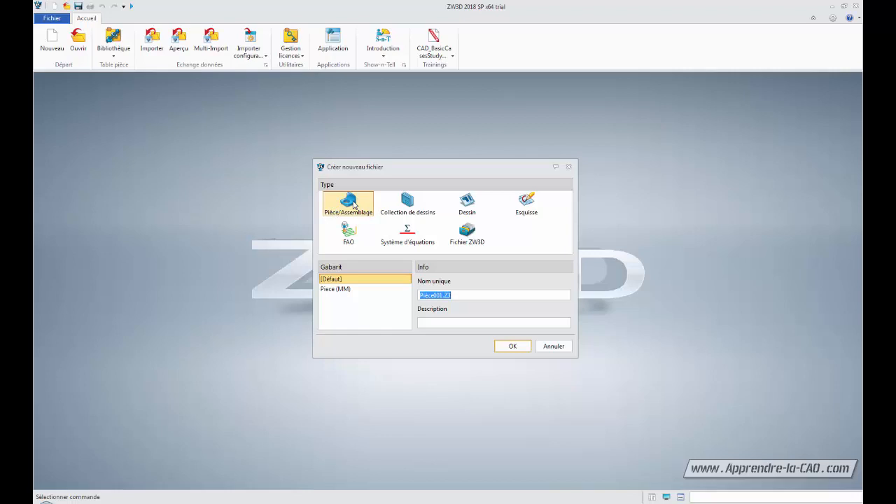
click(442, 295)
drag(442, 295, 412, 302)
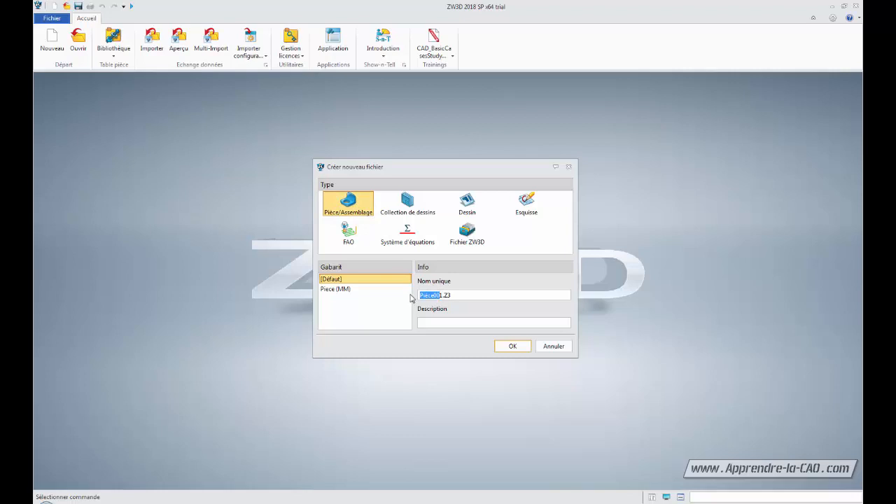
key(BackSpace)
text(Lampe)
key(Return)
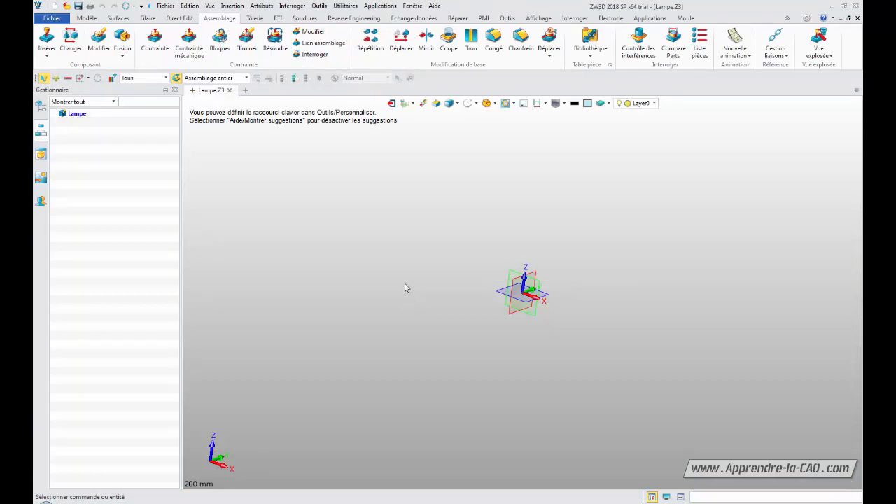
- Examine the manager's history, assembly, view, display settings and user role trees, ending on the assembly tree
click(39, 105)
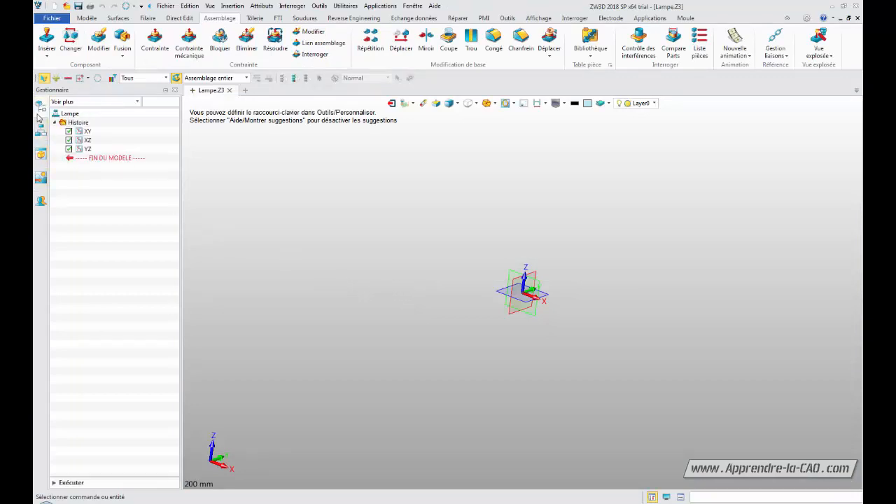
click(41, 131)
click(41, 156)
click(39, 115)
click(40, 131)
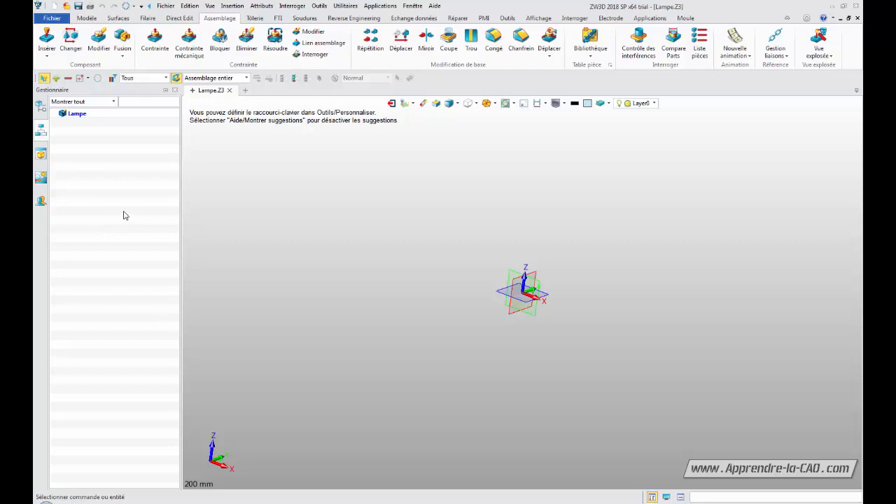
click(41, 156)
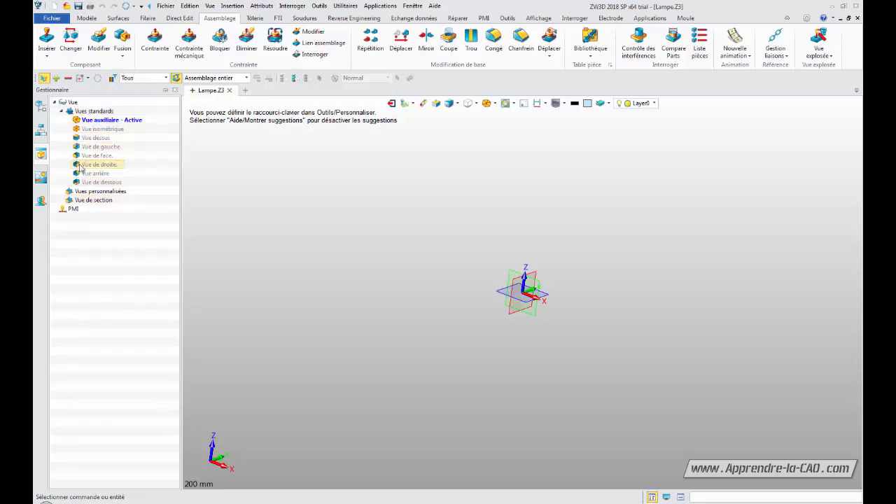
click(40, 178)
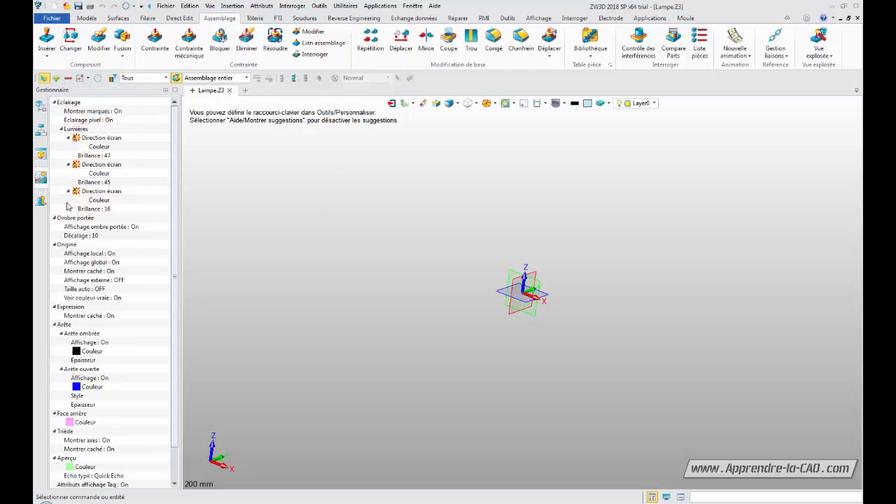
click(41, 202)
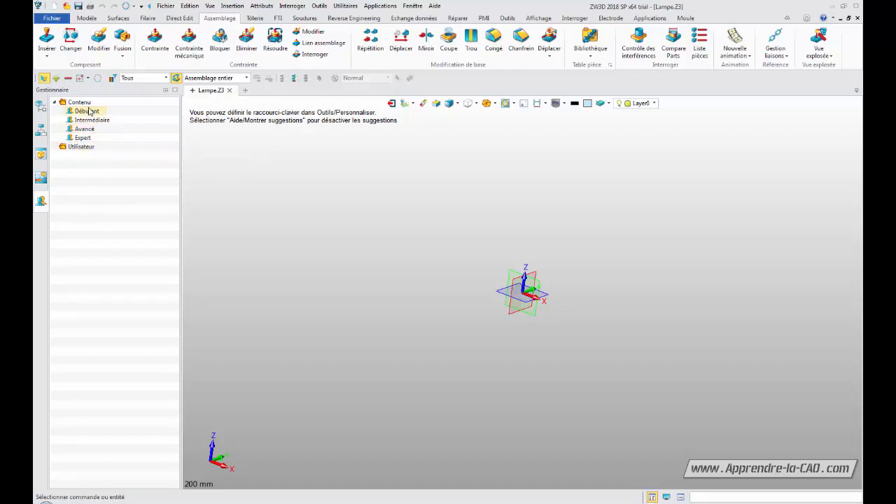
click(42, 131)
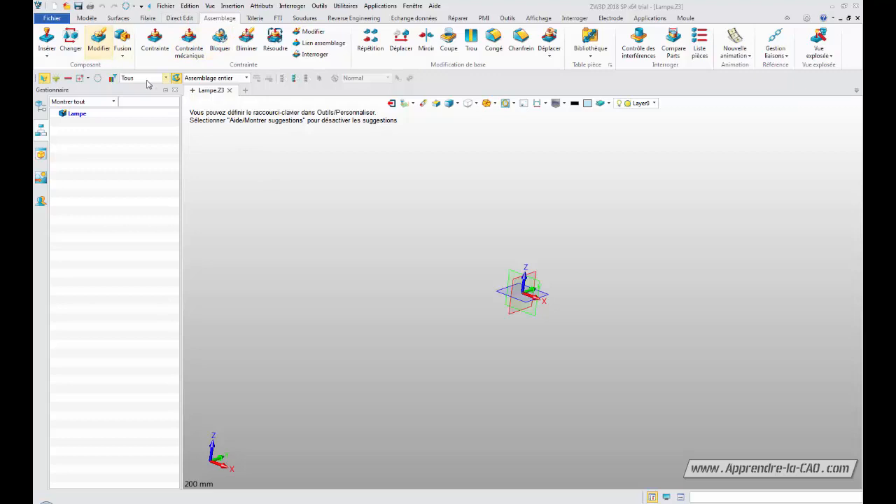
- Examine the available solid modelling, surface and wireframe commands, including the control-point curve variants
click(87, 19)
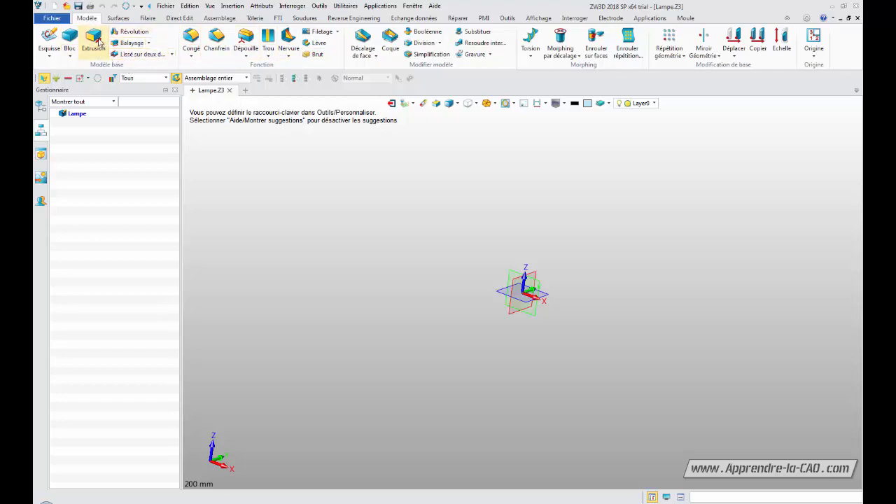
click(119, 19)
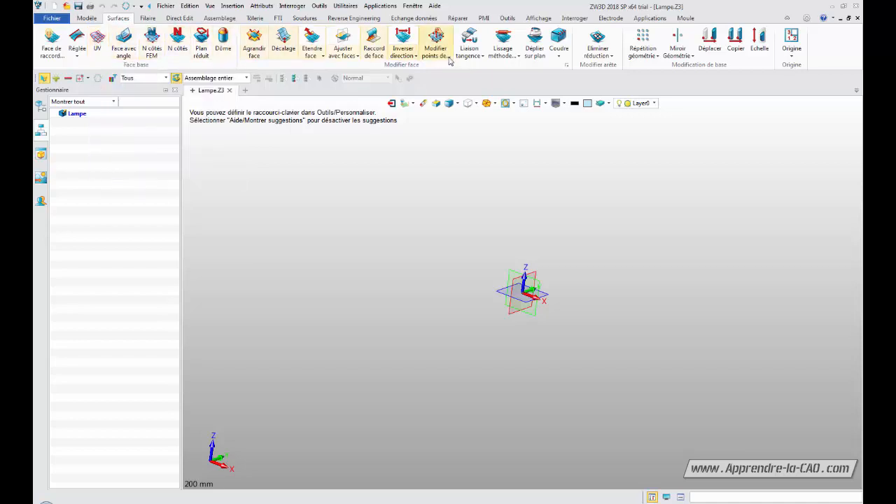
click(148, 18)
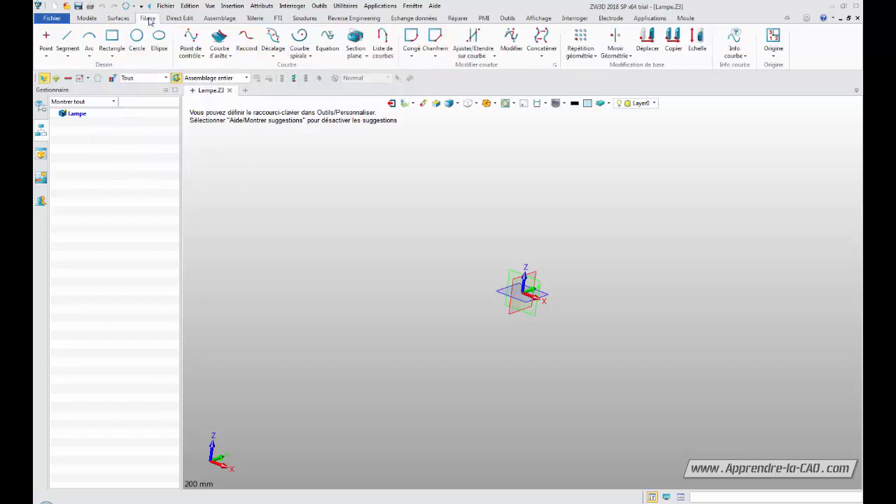
click(203, 57)
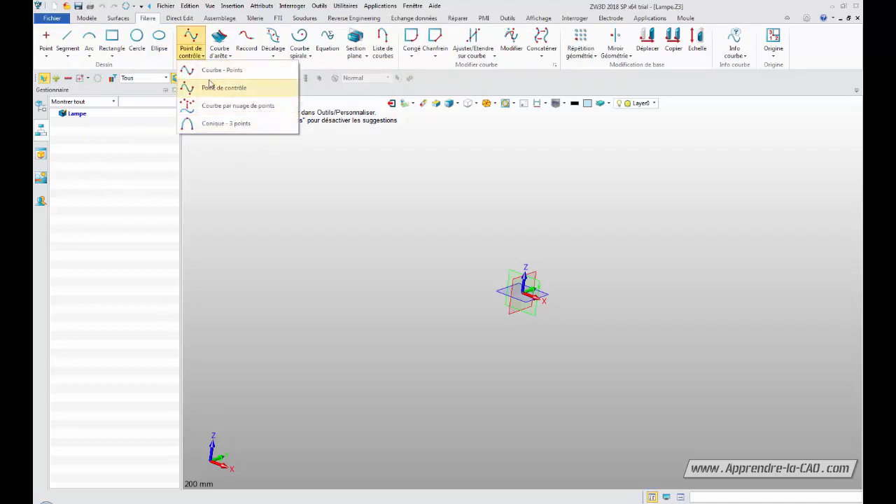
click(296, 217)
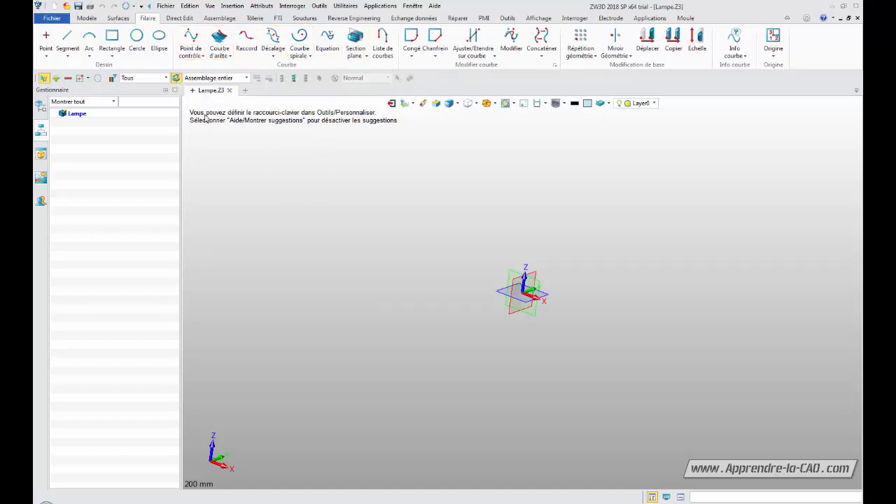
- Start inserting a component from an existing file, browsing the Lampe bureau folder for CATIA V5 files
click(219, 18)
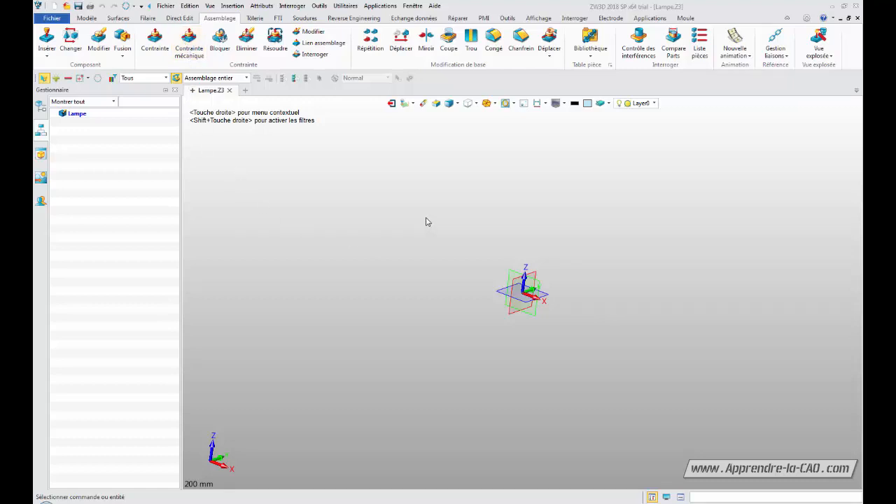
click(154, 42)
click(46, 43)
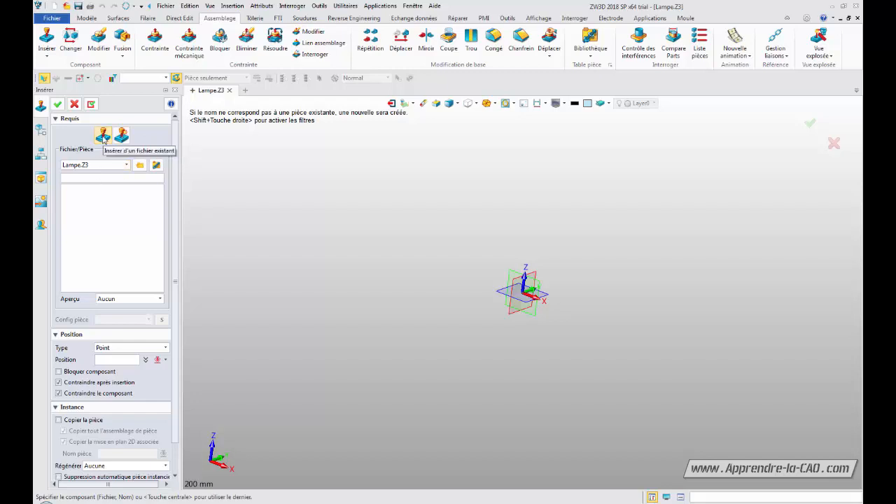
click(140, 166)
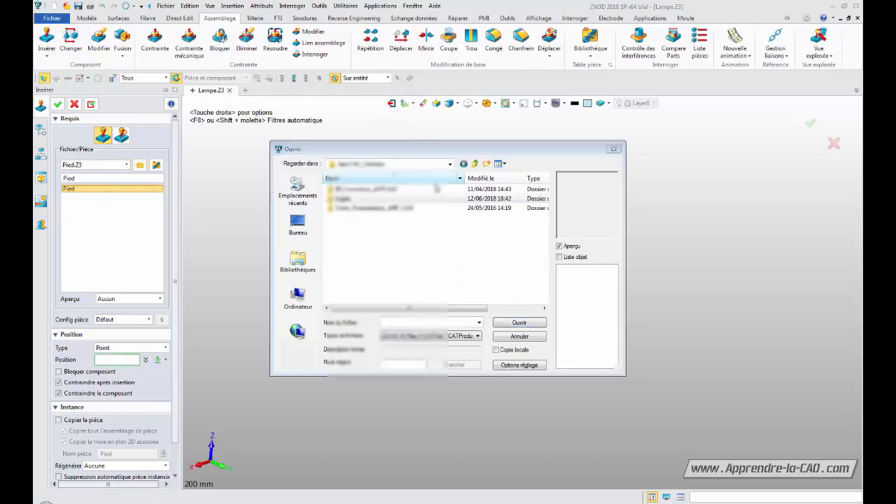
click(450, 164)
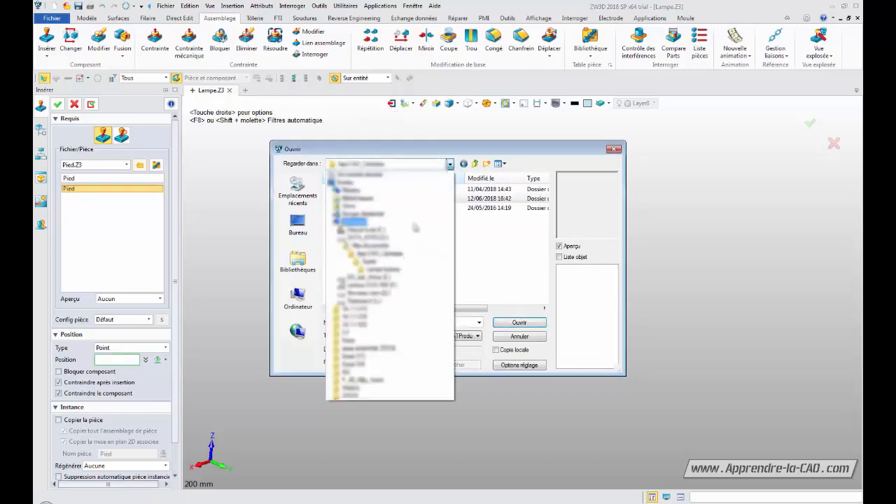
click(382, 269)
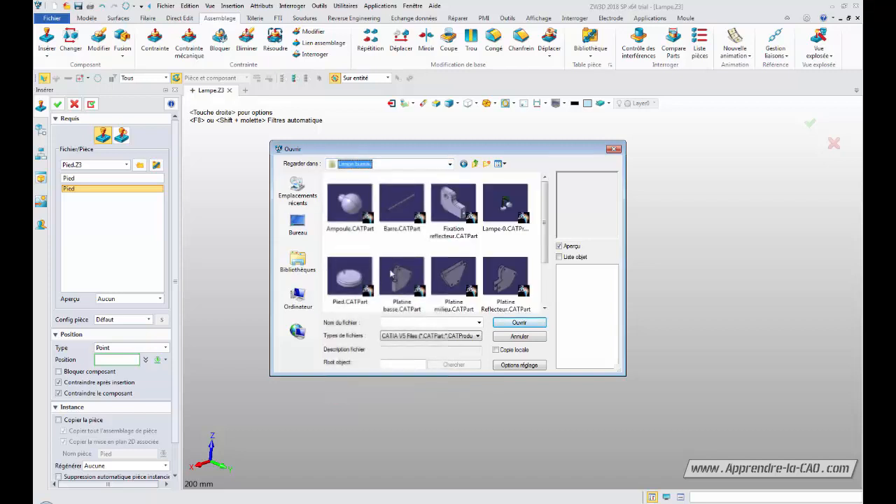
click(478, 338)
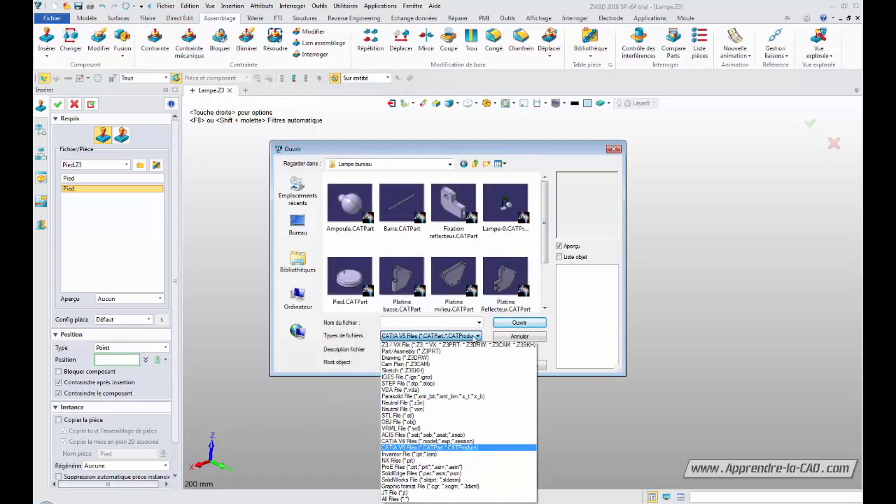
click(413, 448)
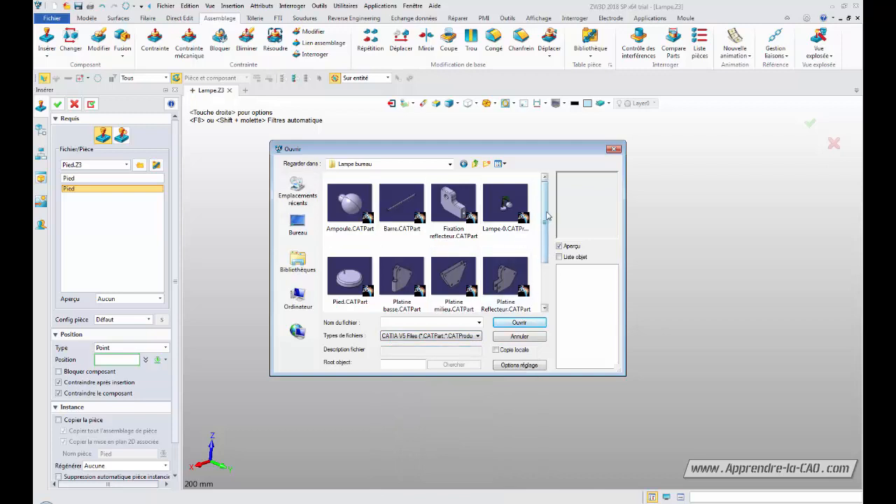
- Insert Pied.CATPart into the assembly and place it at the origin, position 0,0,0
scroll(548, 217, down, 3)
scroll(548, 208, up, 3)
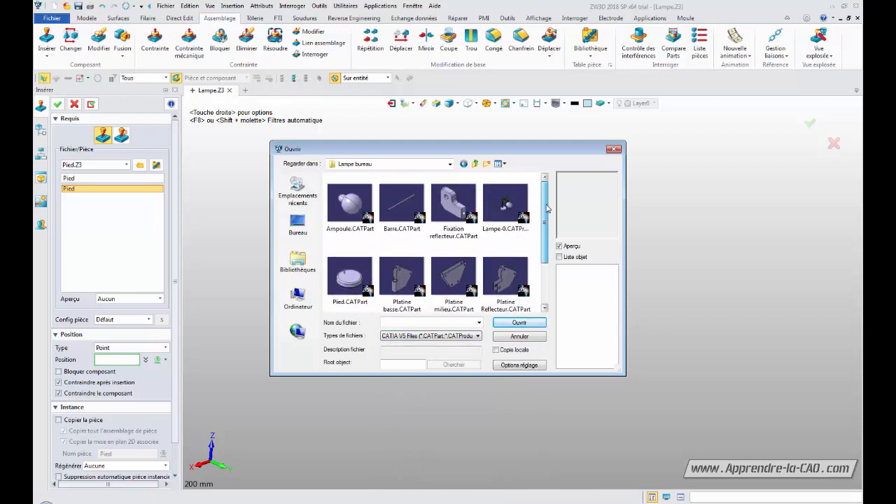
scroll(548, 208, down, 2)
click(354, 245)
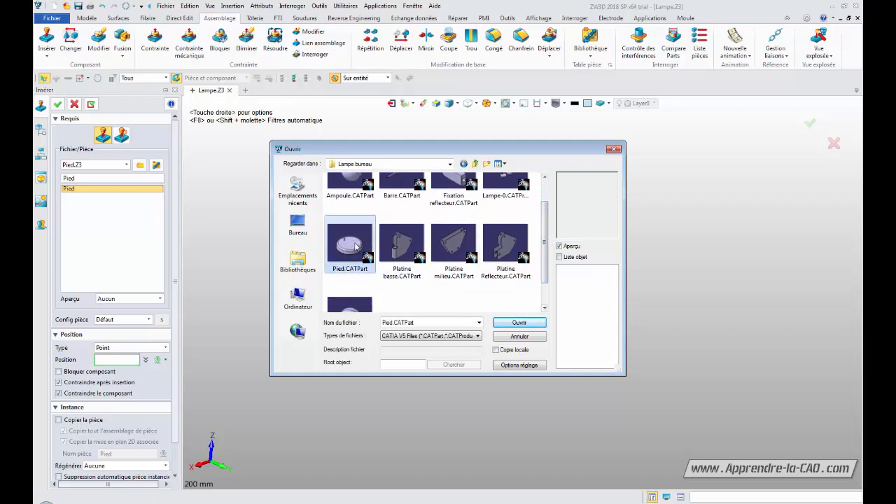
click(519, 323)
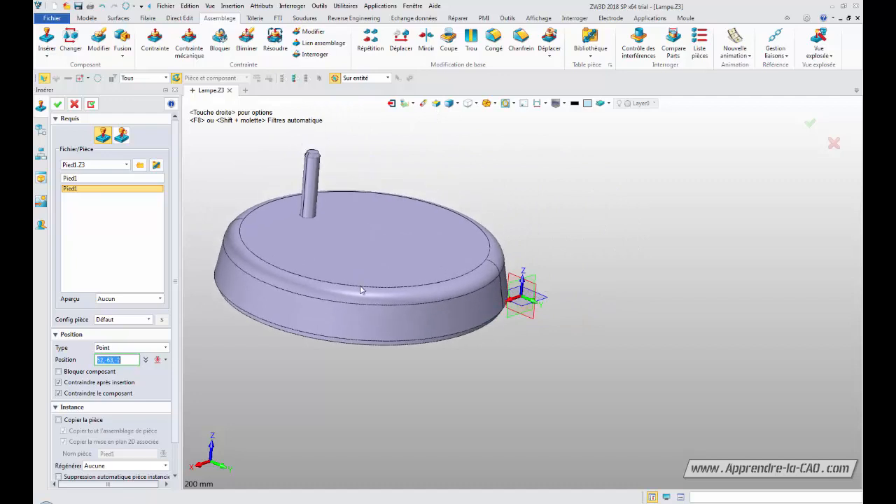
right_drag(360, 286, 471, 236)
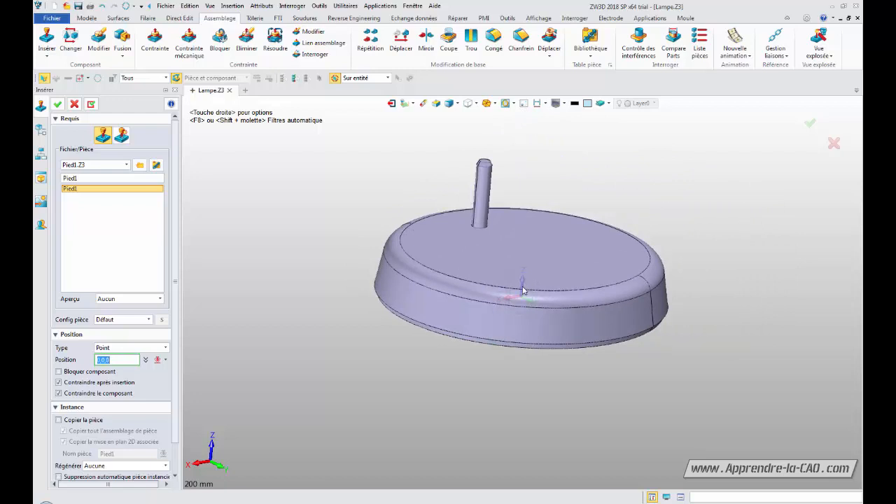
click(523, 290)
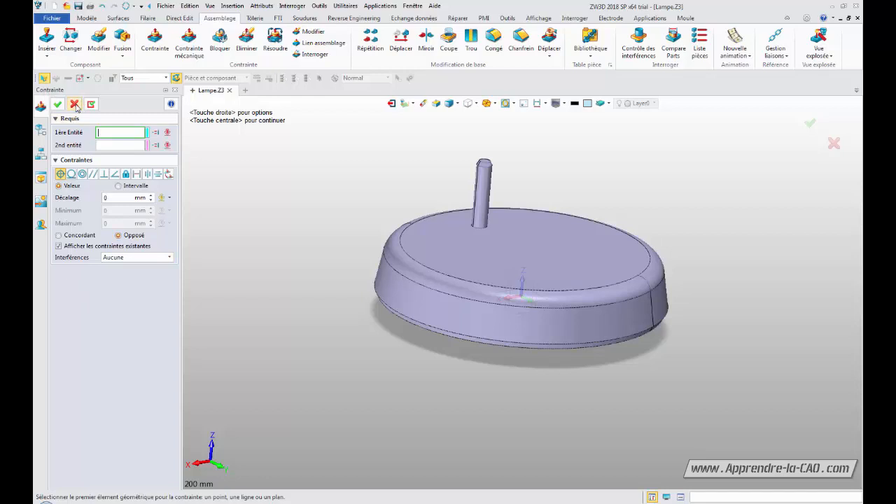
- Constrain the lamp base's bottom rim face coincident with the XY plane, opposed with 0 mm offset
middle_drag(513, 399, 526, 362)
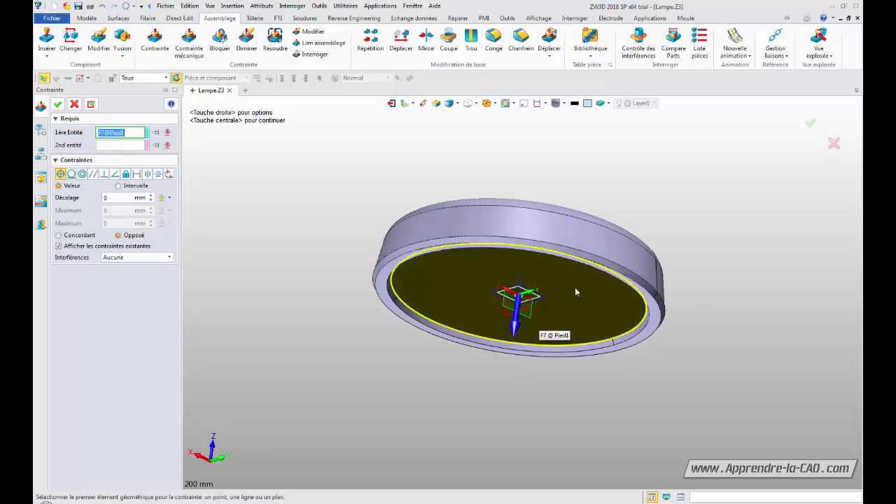
middle_drag(461, 365, 452, 374)
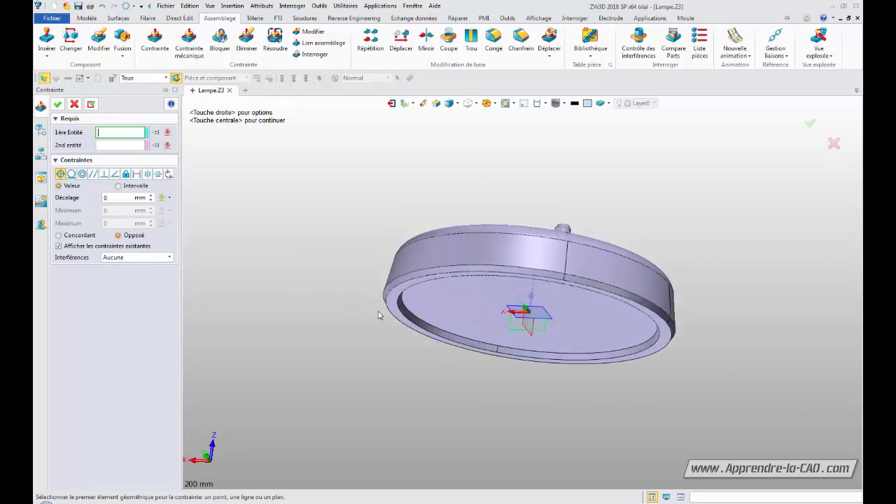
click(395, 307)
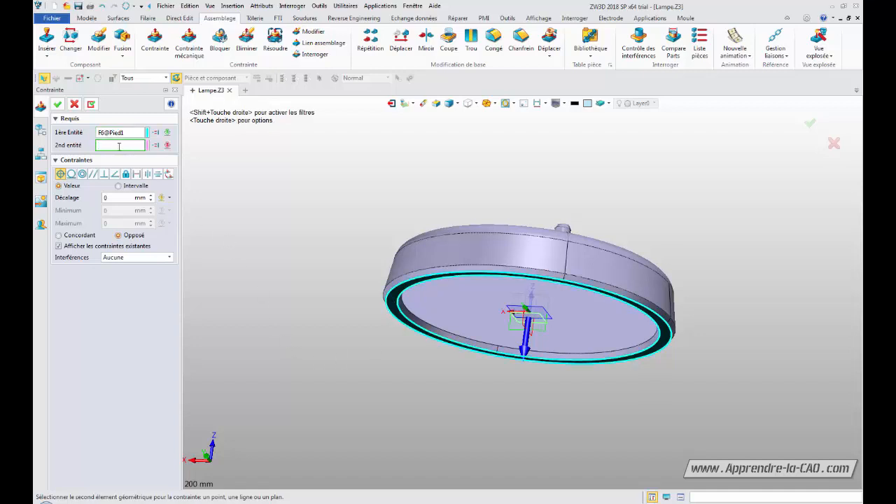
click(546, 313)
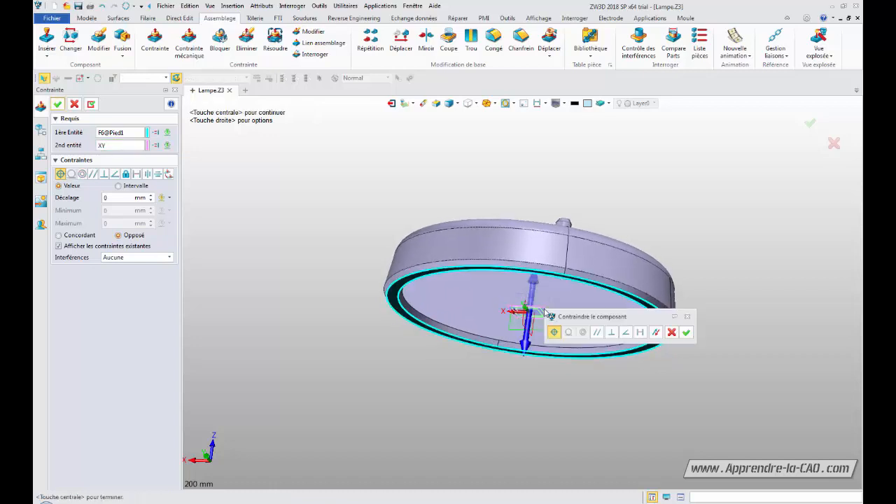
click(687, 334)
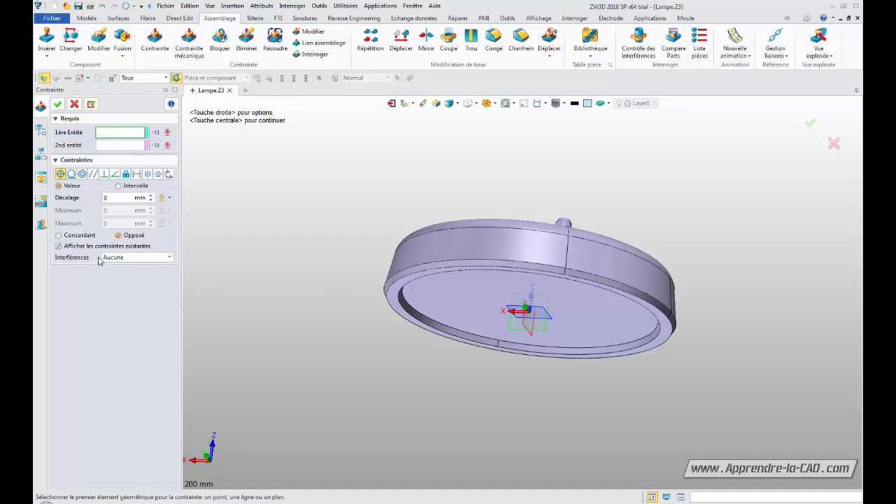
click(75, 104)
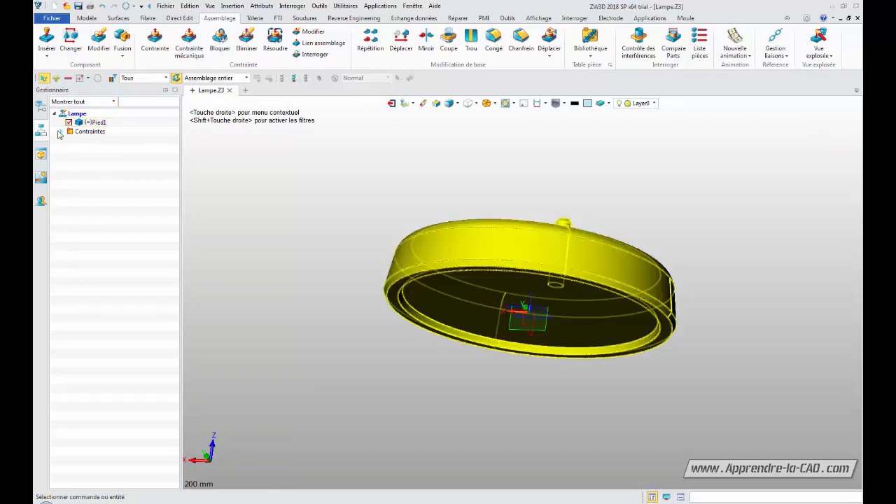
- Expand the assembly's constraints to review them and select the Pied1 component
click(61, 133)
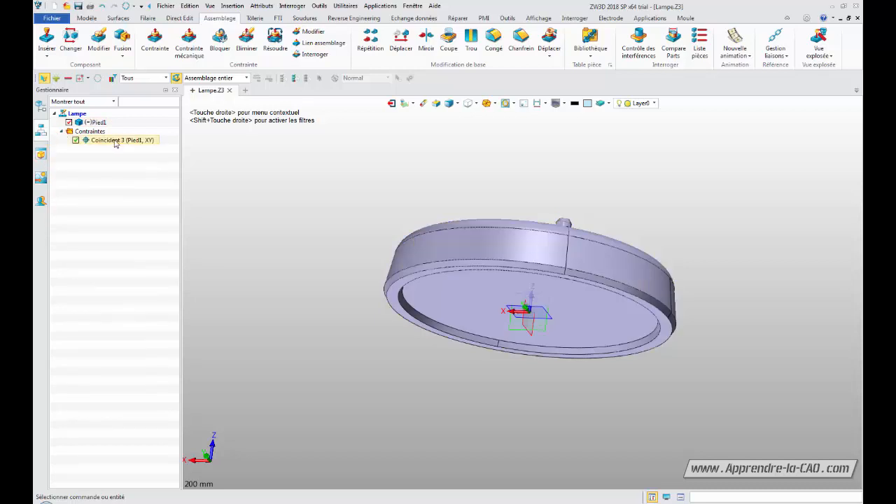
mouse_move(313, 281)
middle_down()
mouse_move(316, 296)
mouse_move(316, 283)
mouse_move(296, 320)
mouse_move(301, 285)
middle_up()
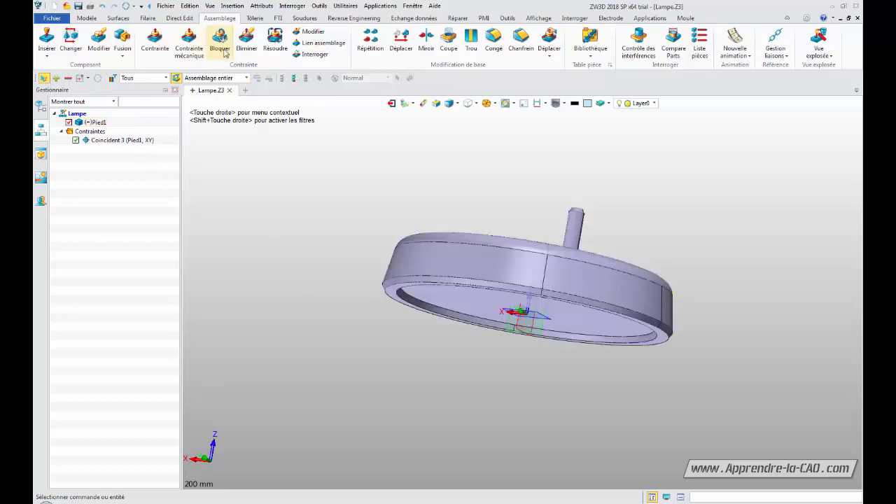
click(98, 123)
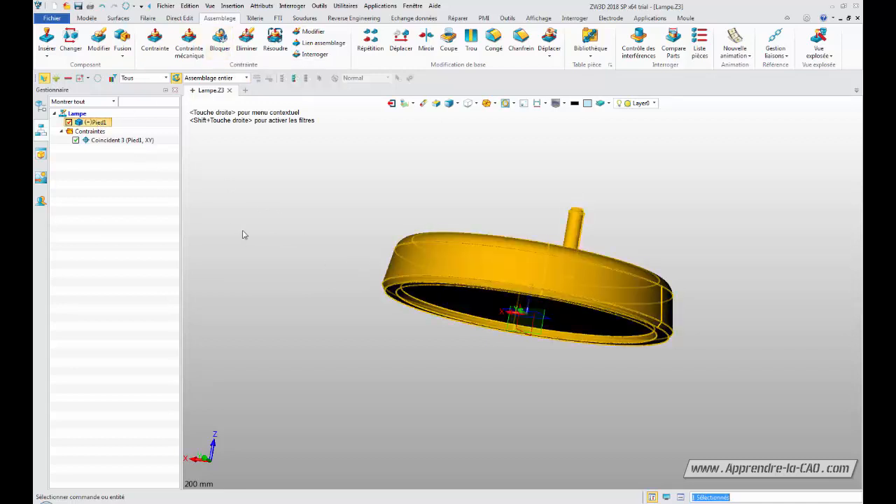
- Fix the Pied1 lamp base in place and delete its coincident constraint with the XY plane
click(218, 42)
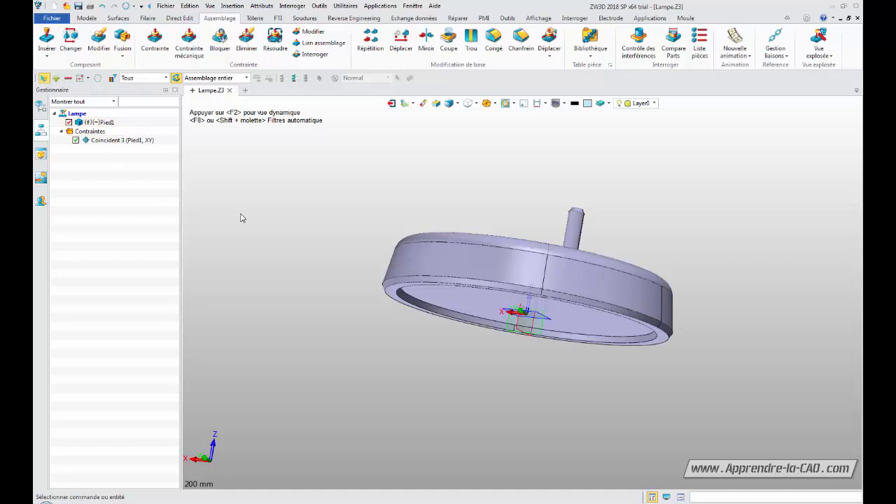
click(116, 140)
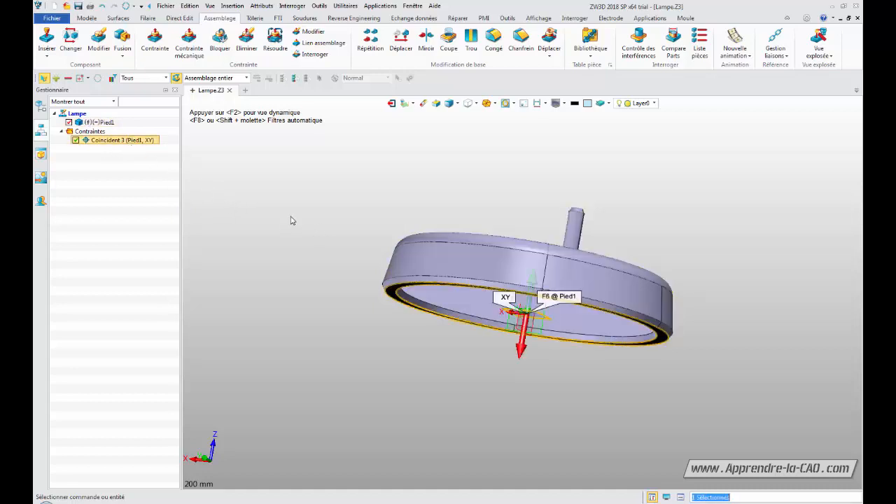
key(Delete)
middle_drag(311, 234, 696, 208)
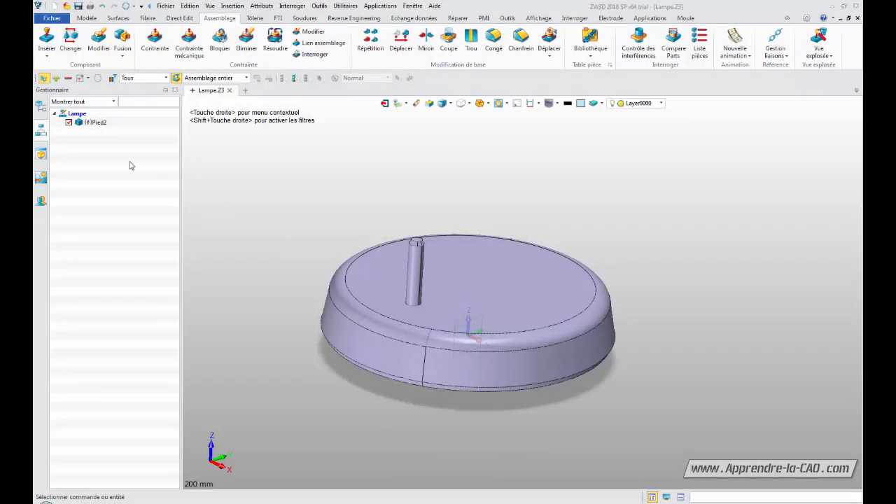
- Insert Platine basse.CATPart from the Lampe bureau folder and place it above the lamp base, near the pin
click(47, 38)
click(96, 189)
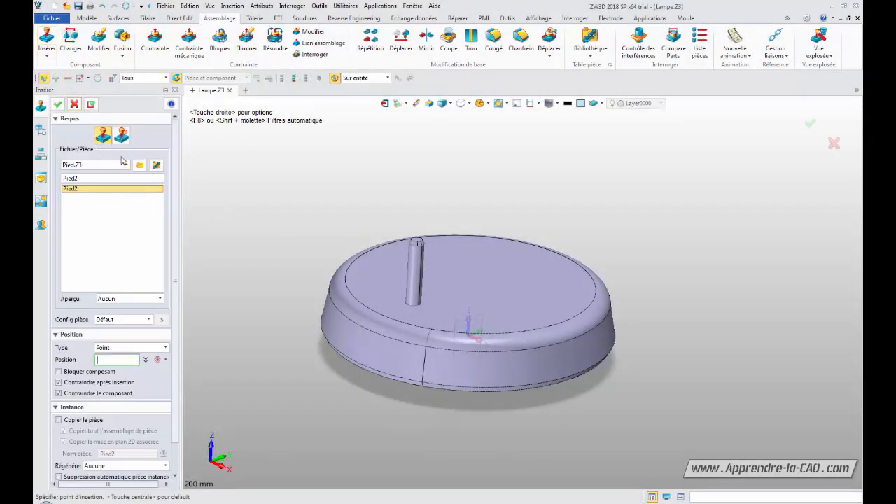
click(139, 166)
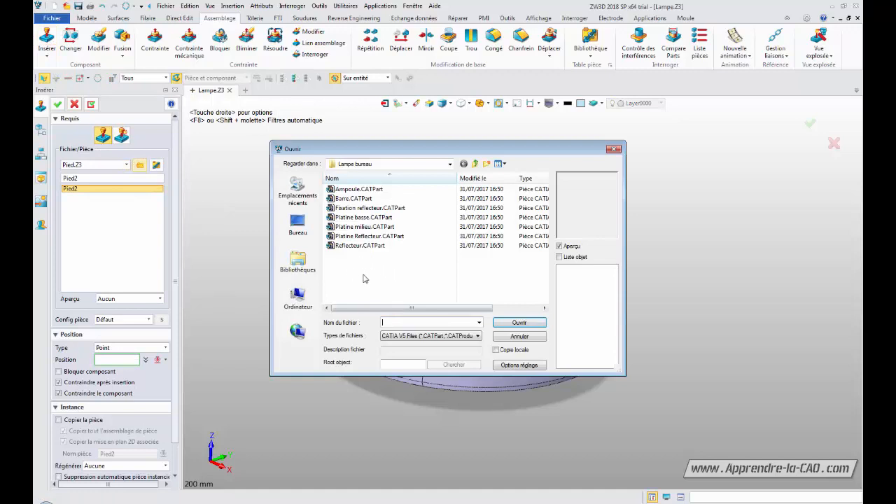
click(354, 217)
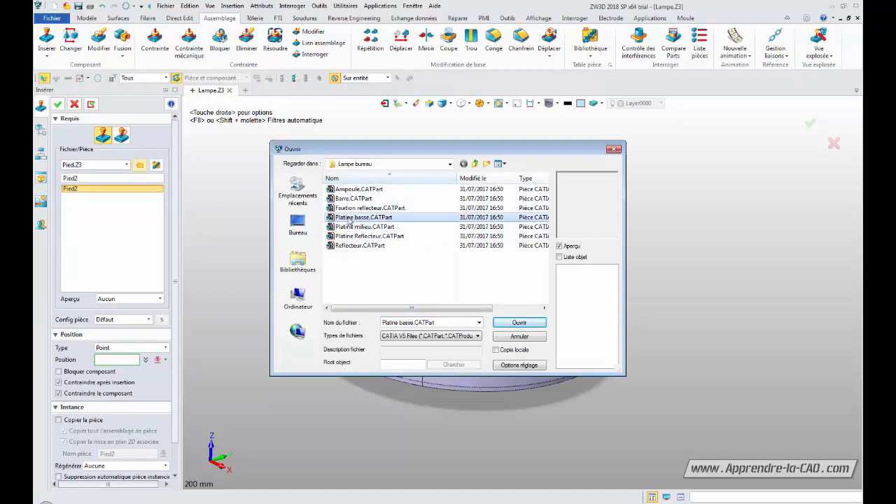
click(517, 323)
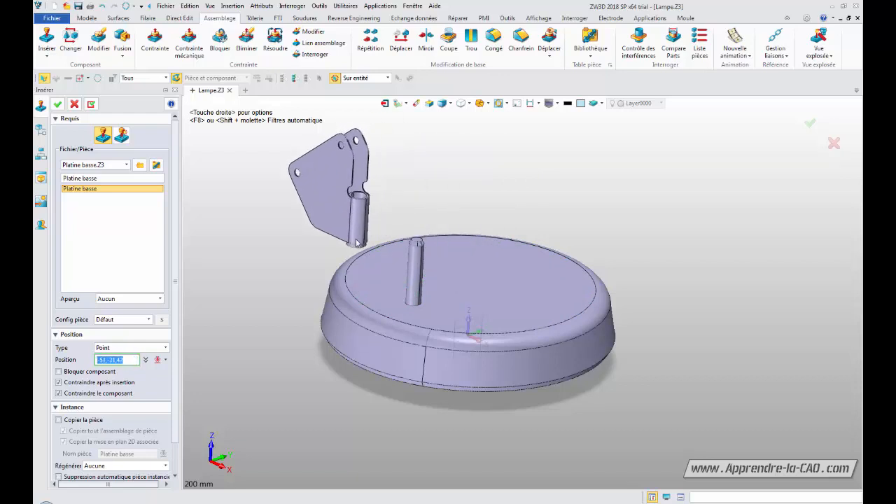
click(369, 223)
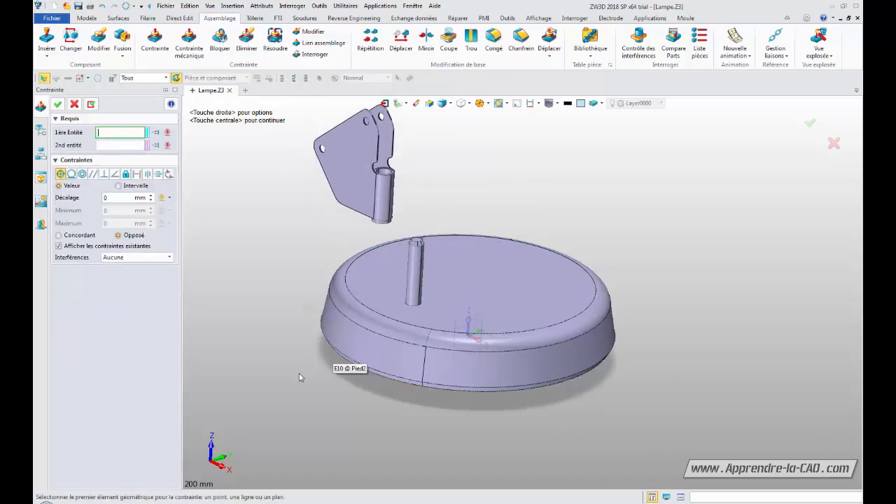
- Set the bottom ring face of the Platine basse sleeve coincident with the base's flat top face, opposed with 0 mm offset
right_drag(348, 412, 326, 418)
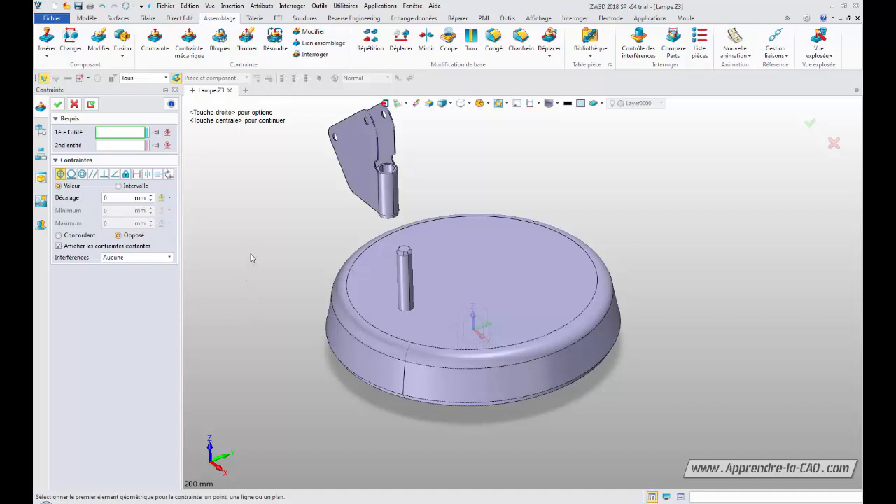
right_drag(301, 375, 294, 235)
click(311, 245)
key(Escape)
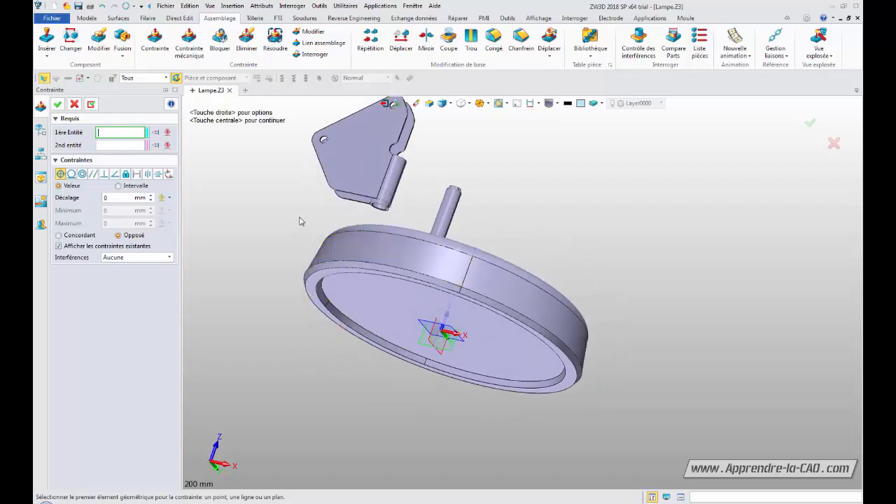
scroll(296, 222, up, 5)
right_drag(340, 273, 491, 248)
click(526, 230)
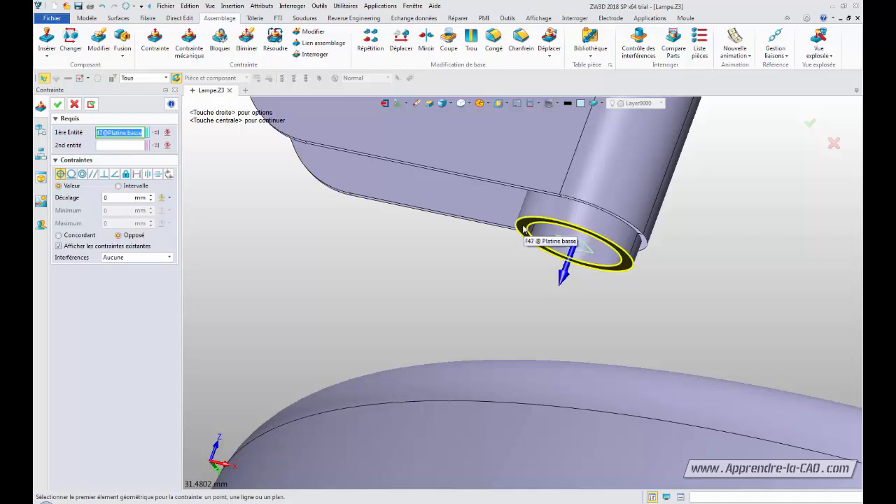
click(527, 231)
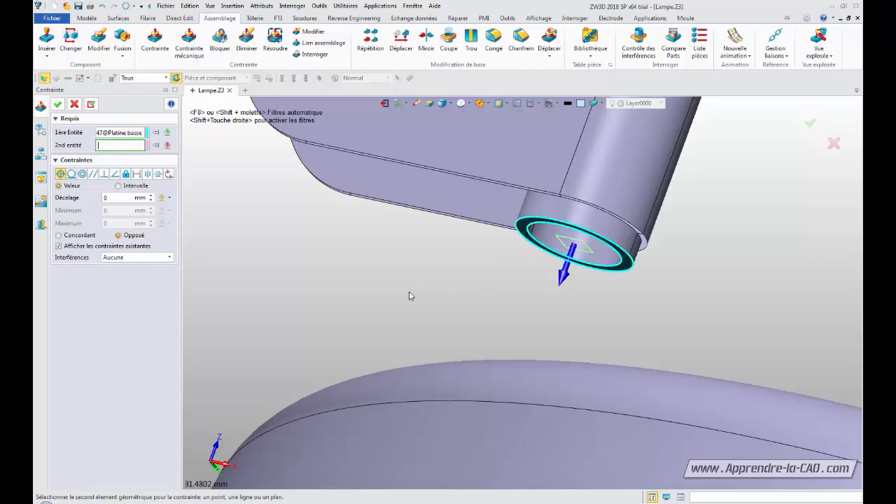
scroll(410, 296, down, 3)
right_drag(411, 296, 376, 95)
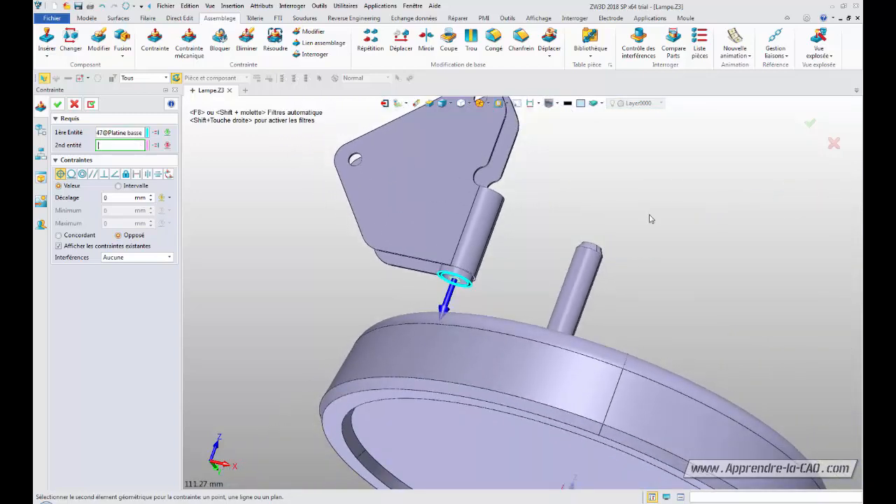
right_drag(649, 215, 545, 224)
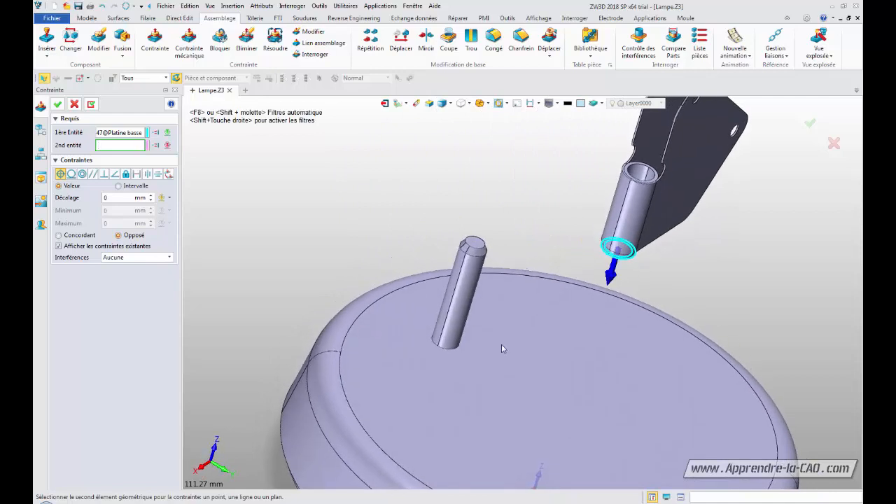
click(563, 392)
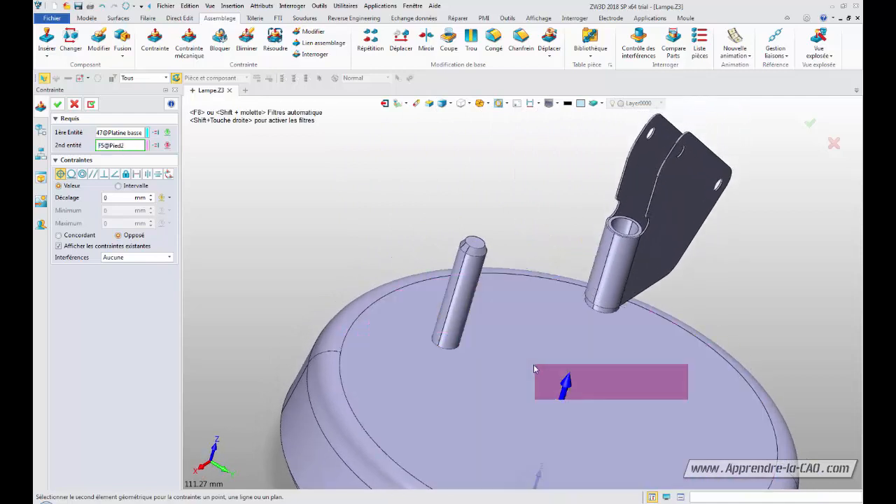
- Try the flipped alignment of the sleeve-to-base coincidence, return to the opposed orientation and validate the constraint
mouse_move(722, 313)
right_down()
mouse_move(674, 282)
mouse_move(727, 318)
right_up()
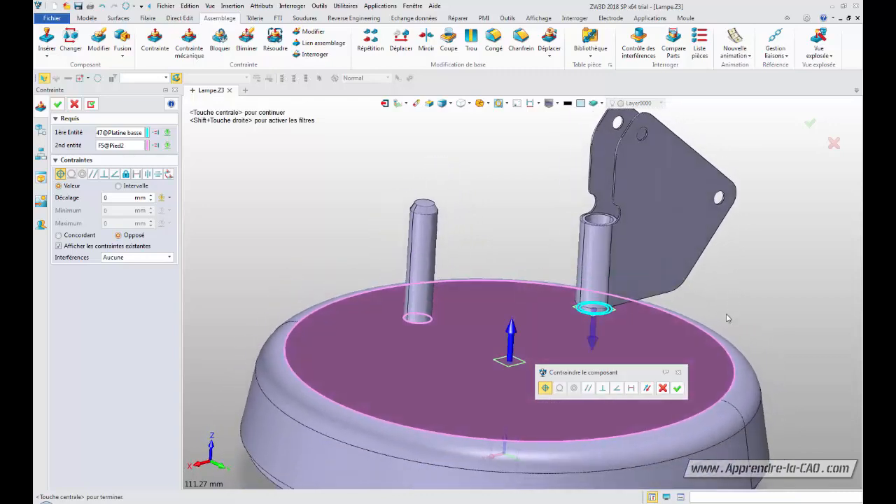
click(648, 393)
right_drag(736, 309, 732, 273)
click(649, 390)
right_drag(729, 215, 734, 238)
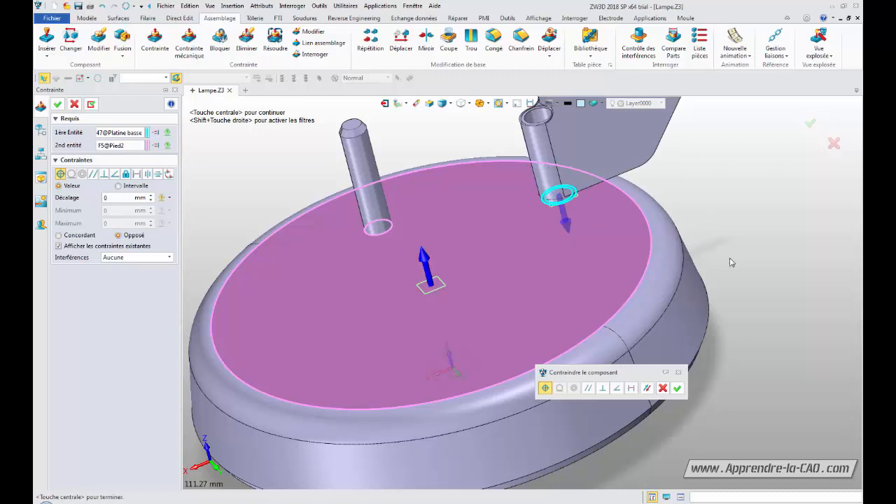
click(677, 388)
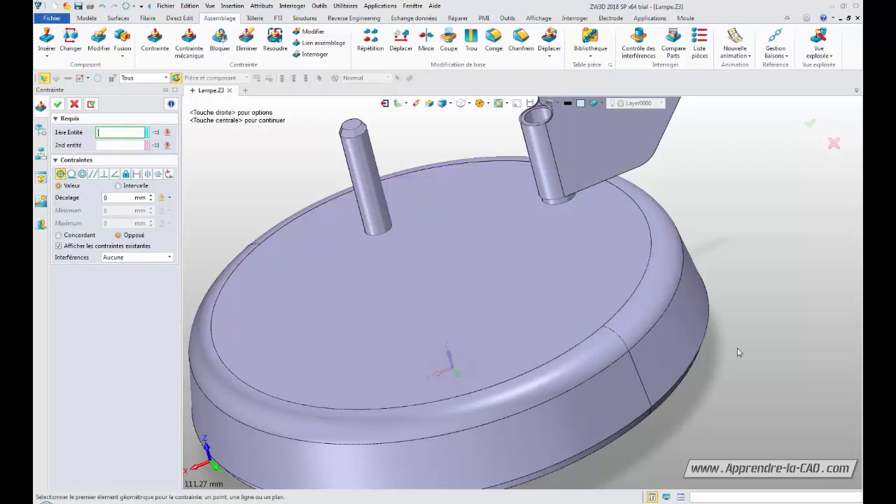
- Constrain the sleeve's inner bore concentric with the base's pin, accepting the over-constraining alignment
click(318, 289)
middle_drag(227, 202, 227, 253)
click(531, 175)
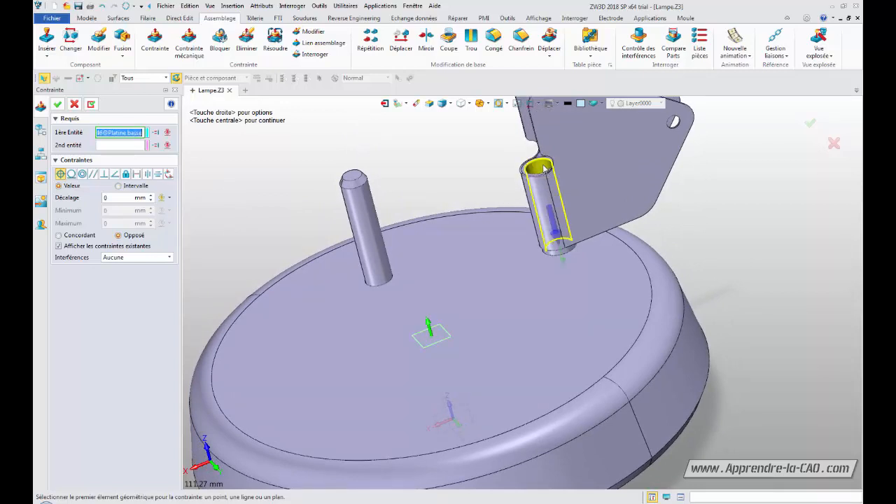
click(545, 168)
click(365, 218)
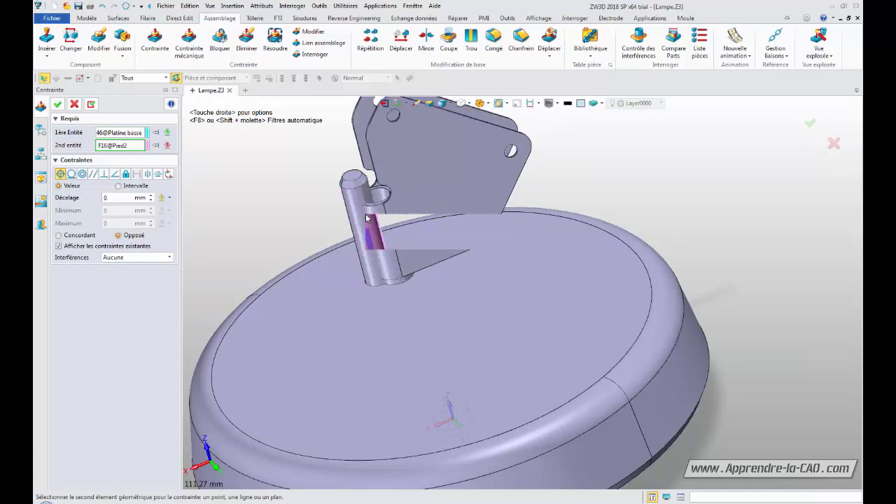
middle_drag(251, 228, 268, 236)
right_drag(268, 236, 268, 233)
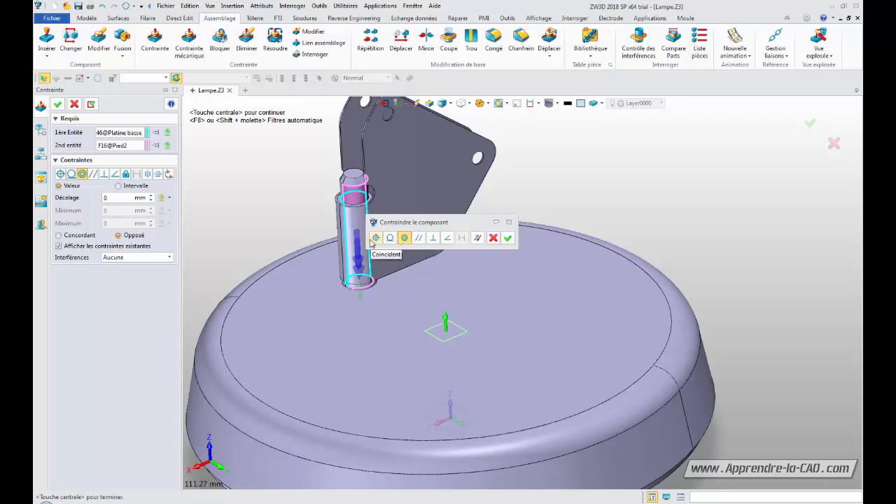
click(508, 239)
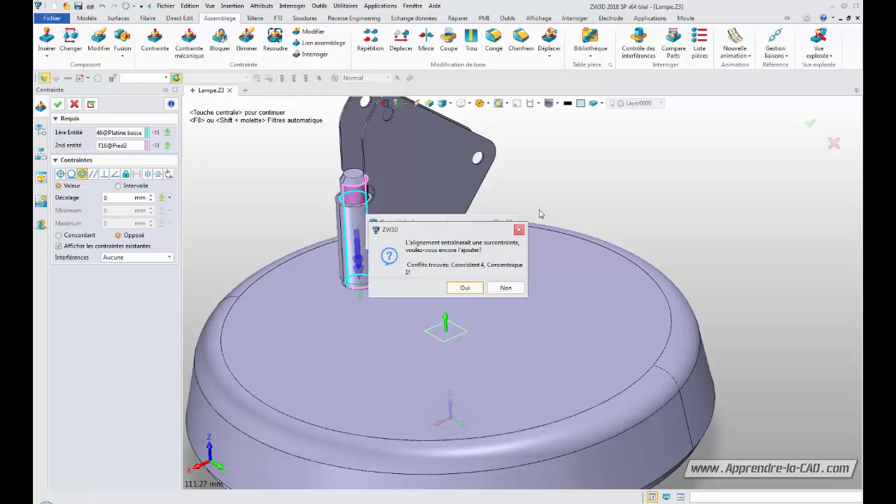
click(471, 287)
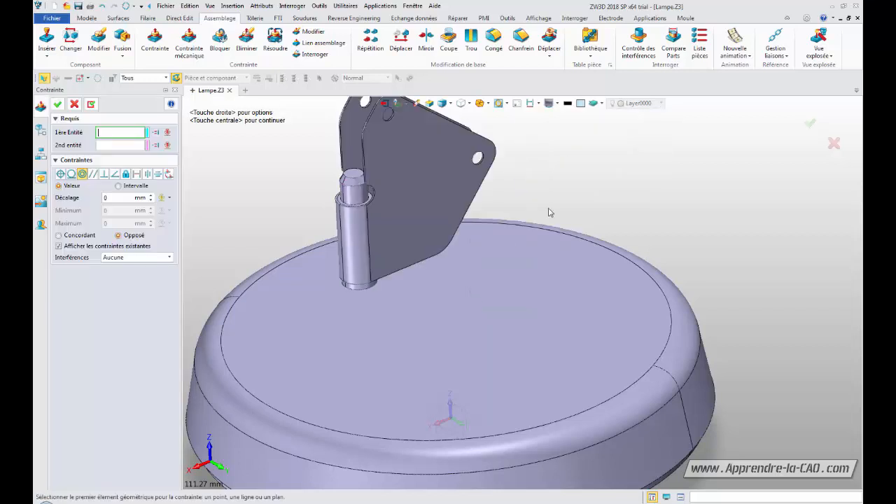
- Close the constraint command and rotate Platine basse around the base's pin to test its remaining freedom
mouse_move(578, 191)
right_down()
mouse_move(588, 200)
mouse_move(591, 193)
right_up()
middle_drag(577, 196, 631, 208)
mouse_move(631, 208)
right_down()
mouse_move(643, 216)
mouse_move(637, 221)
right_up()
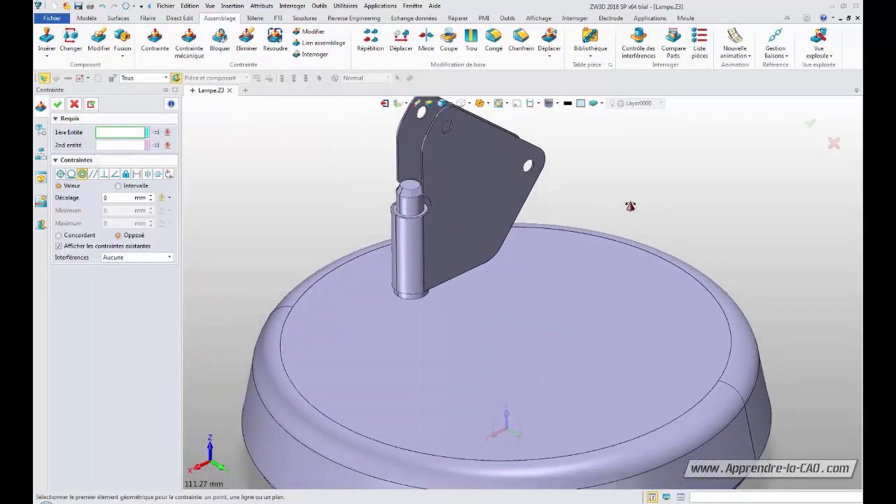
click(439, 173)
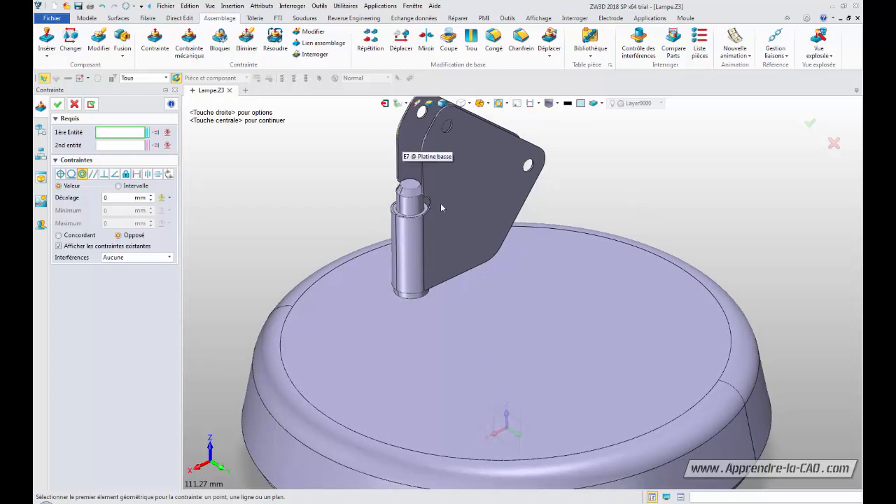
click(489, 262)
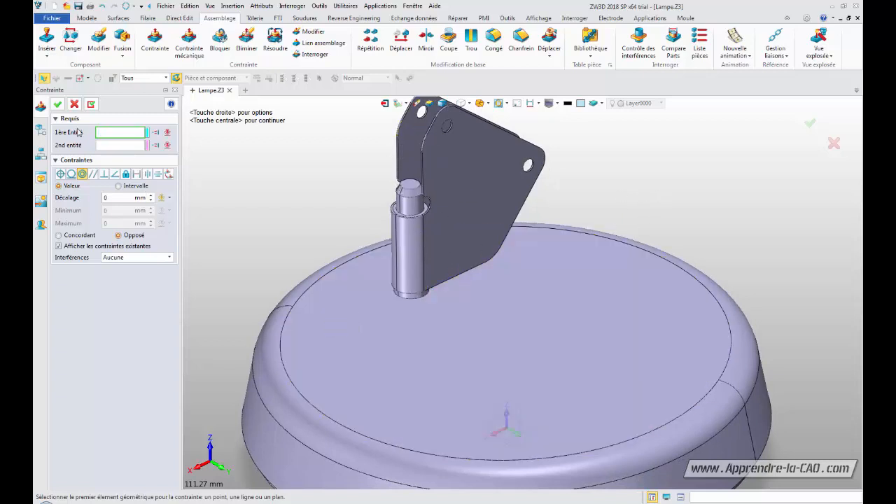
click(73, 105)
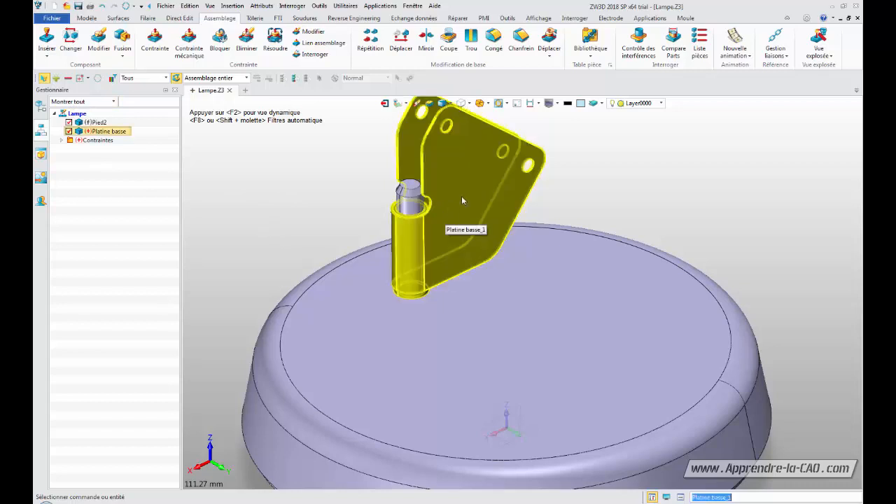
click(480, 175)
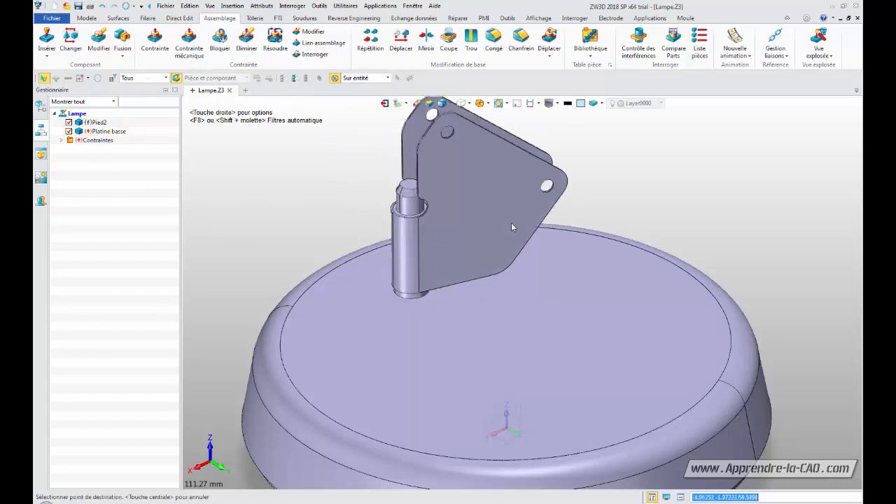
click(477, 240)
scroll(640, 189, down, 4)
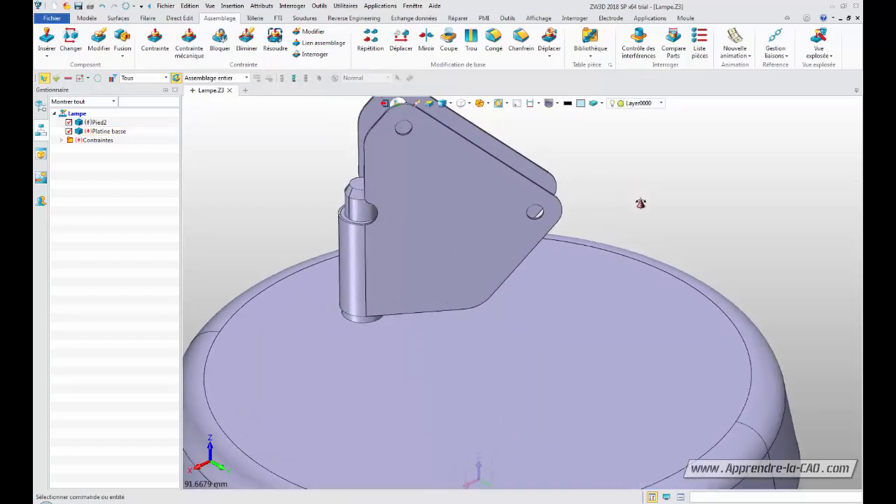
middle_drag(568, 439, 529, 429)
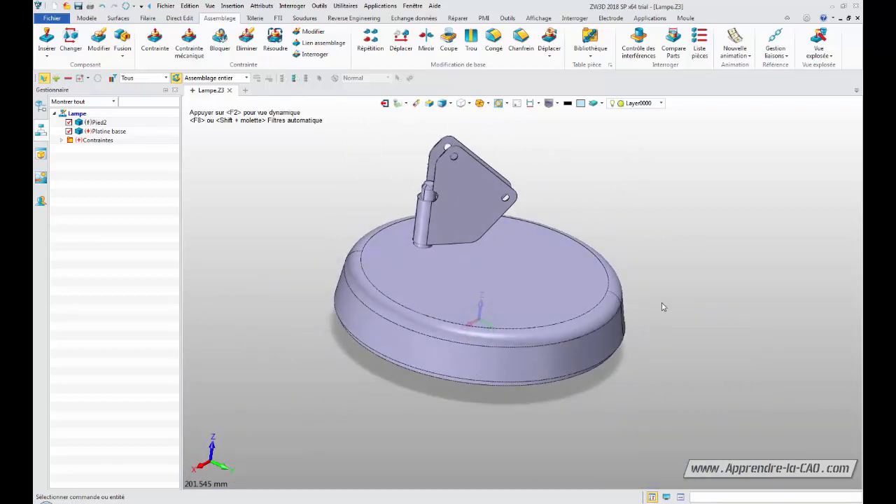
middle_drag(664, 308, 647, 288)
right_drag(648, 287, 649, 276)
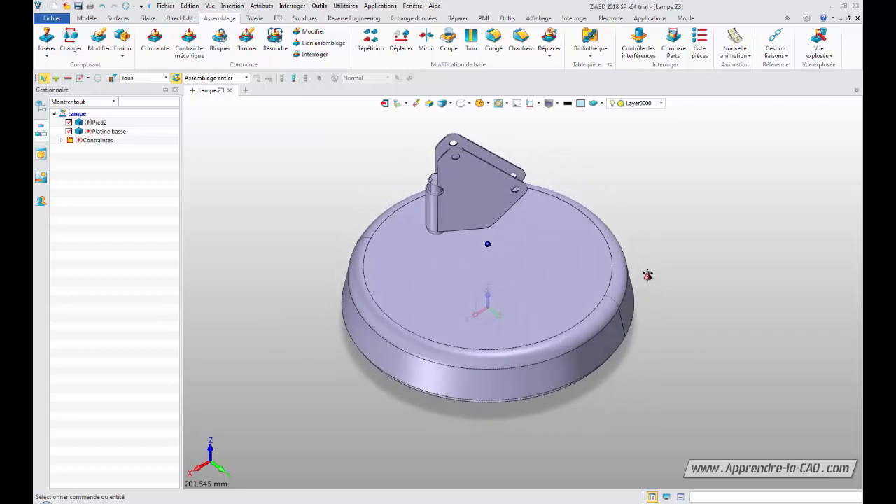
right_drag(681, 322, 686, 324)
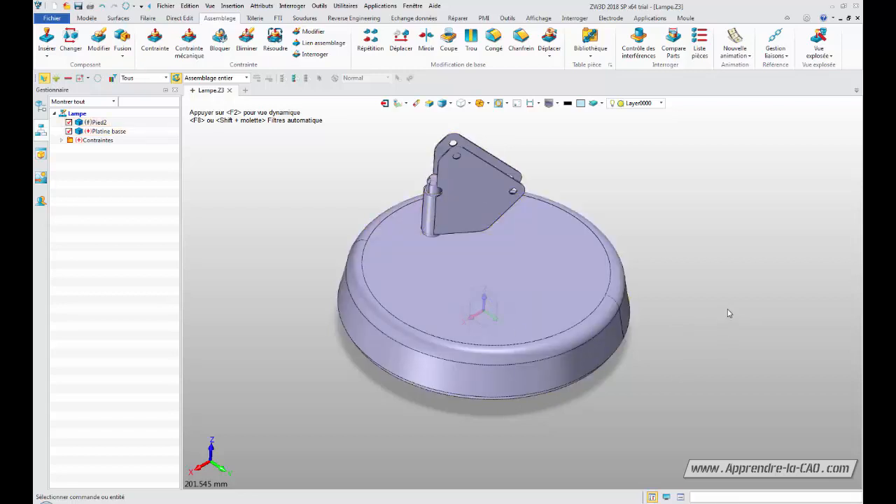
right_drag(720, 232, 687, 261)
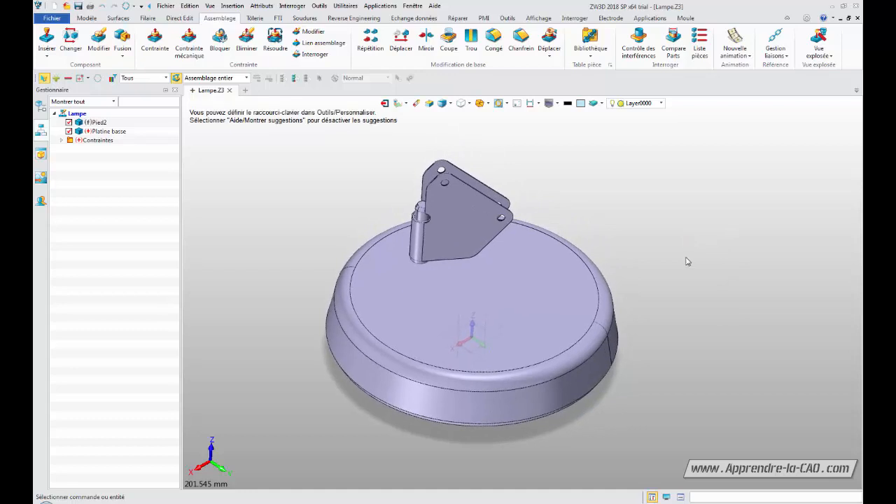
- Insert the CATIA part Barre.CATPart into the lamp assembly and place it at a free point above the base
click(46, 39)
click(140, 165)
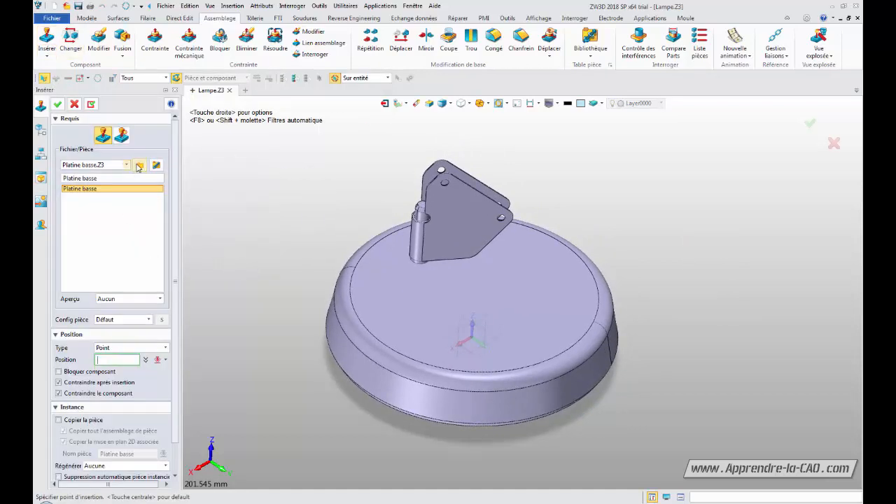
click(402, 204)
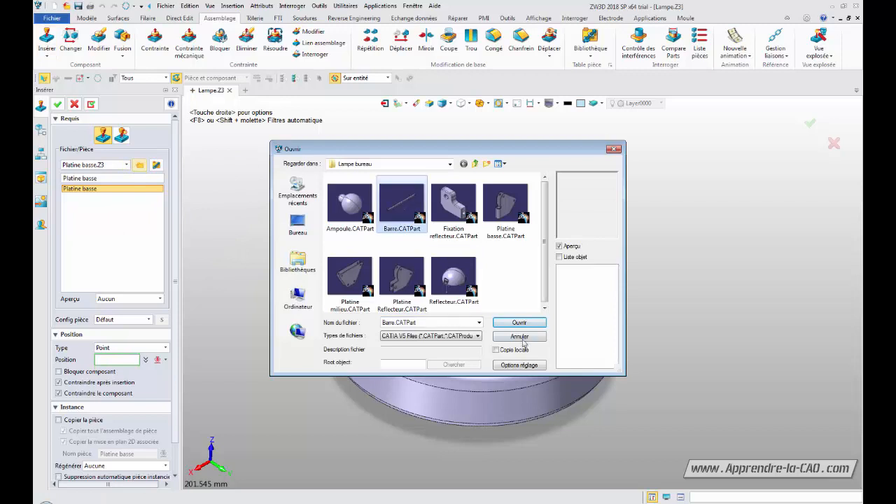
click(519, 323)
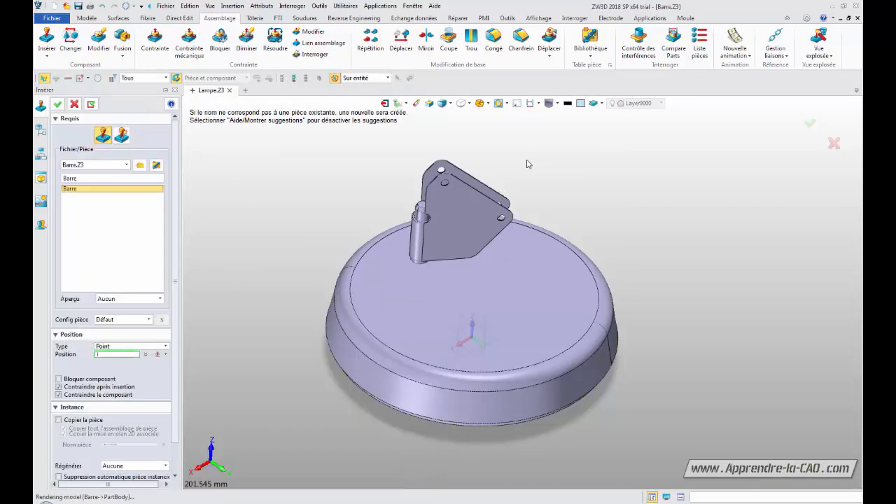
click(650, 163)
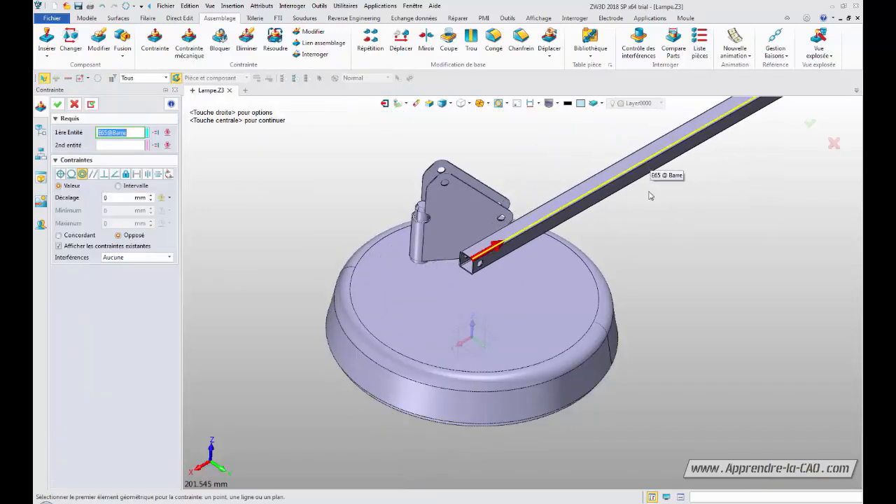
- Choose the centred constraint and select the bar's two opposite side faces with the holes as base entities
right_drag(664, 295, 571, 330)
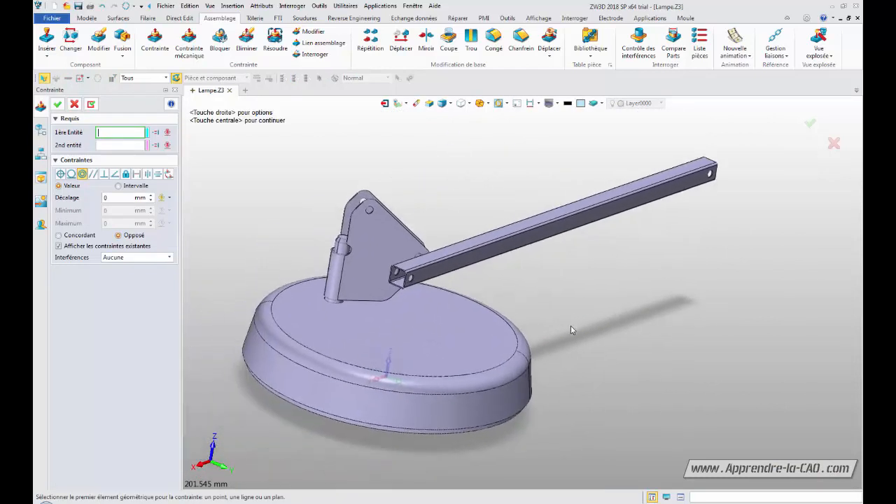
click(146, 174)
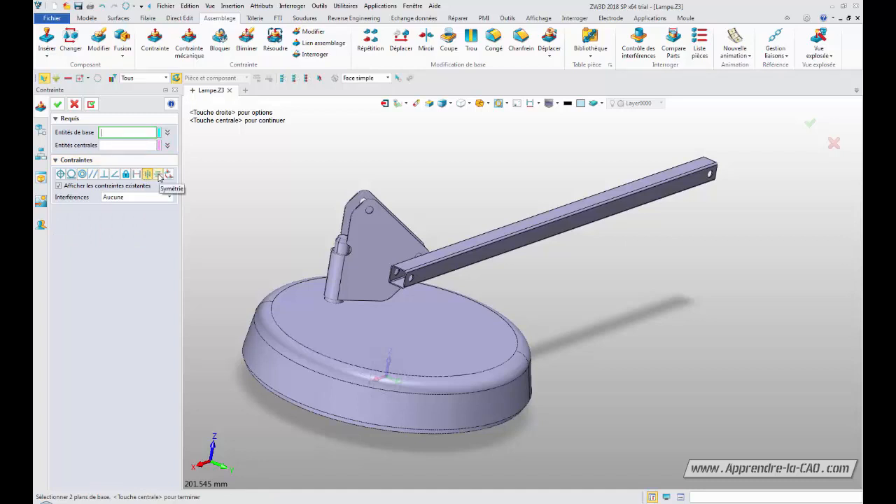
click(452, 272)
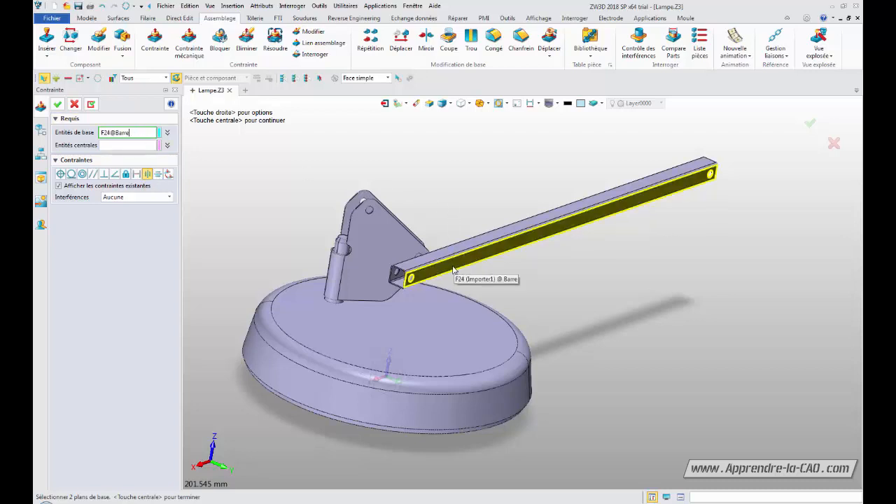
click(452, 272)
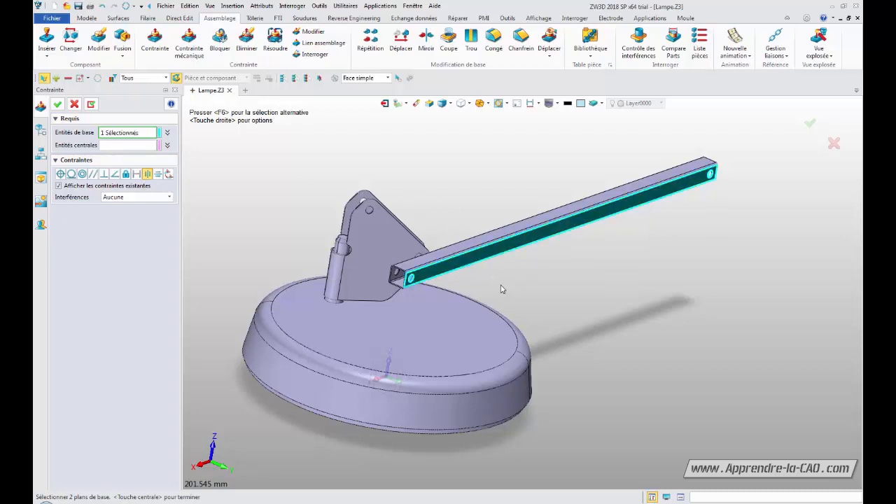
middle_drag(502, 289, 553, 287)
click(573, 294)
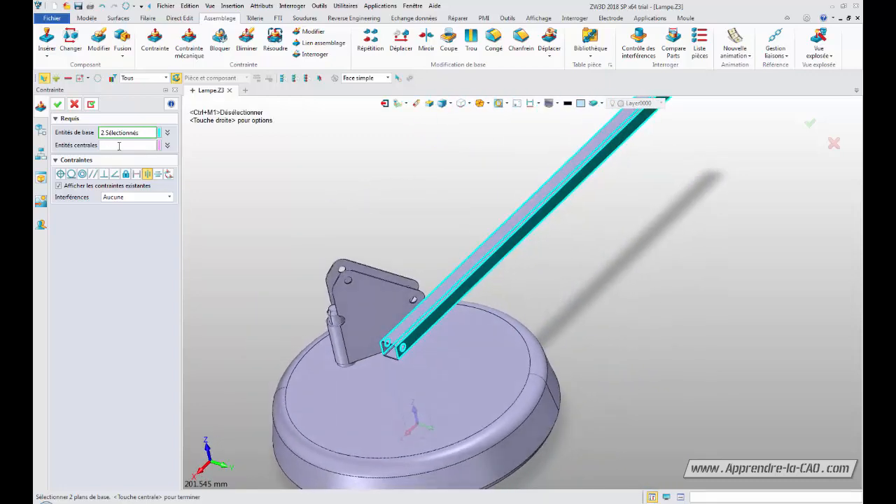
- Select the two parallel flange faces of Platine basse as central entities and validate the bar's centring between them
click(119, 145)
mouse_move(397, 213)
middle_down()
mouse_move(400, 254)
mouse_move(399, 231)
middle_up()
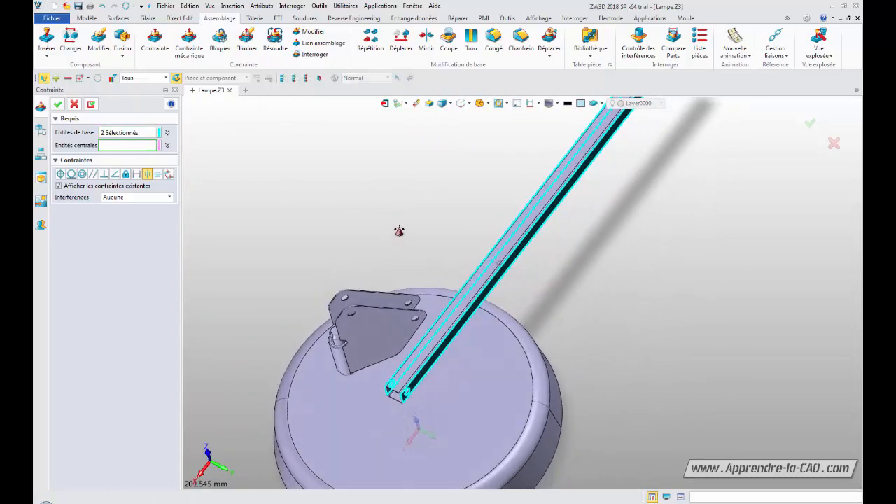
click(377, 305)
middle_drag(274, 320, 462, 368)
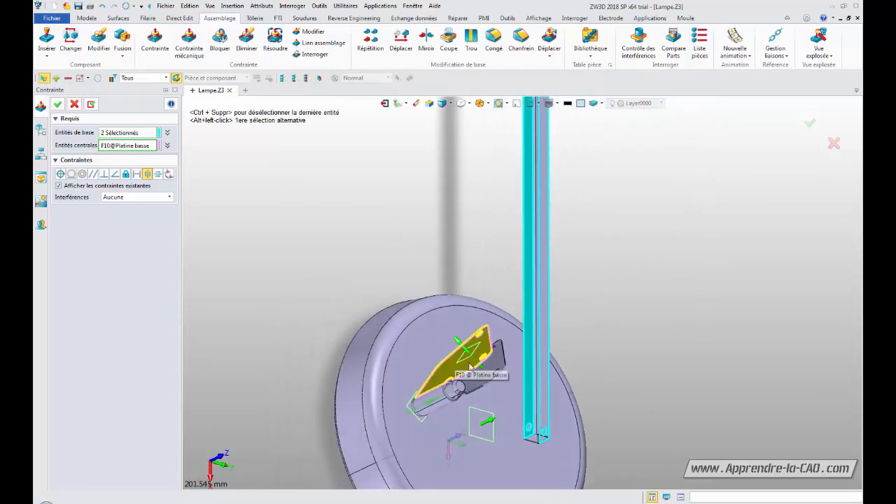
click(499, 365)
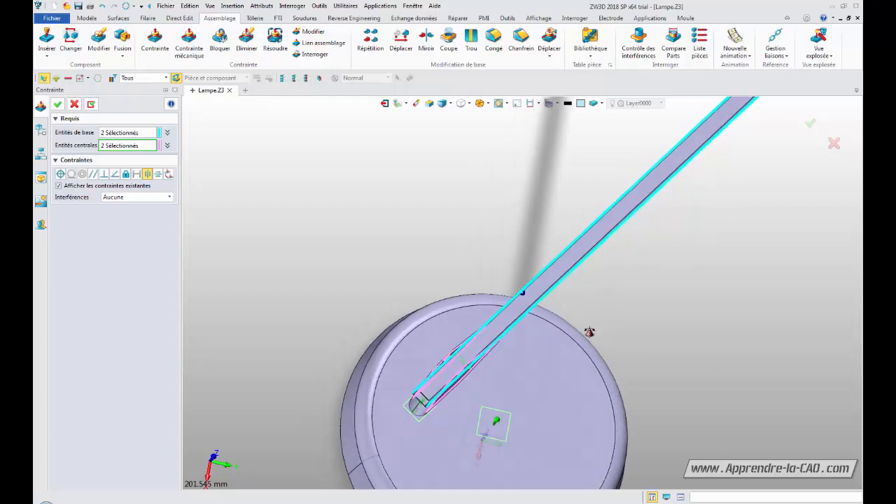
middle_drag(590, 332, 589, 243)
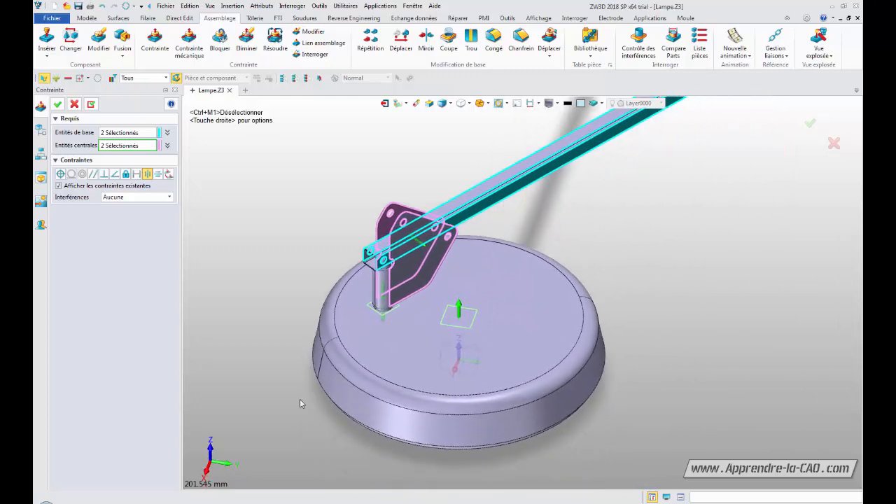
mouse_move(300, 400)
middle_down()
mouse_move(305, 413)
mouse_move(295, 404)
middle_up()
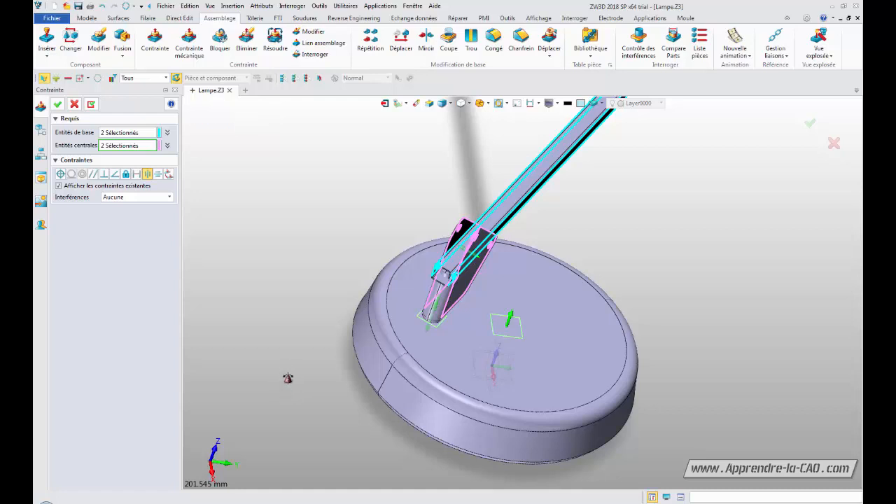
scroll(349, 316, up, 4)
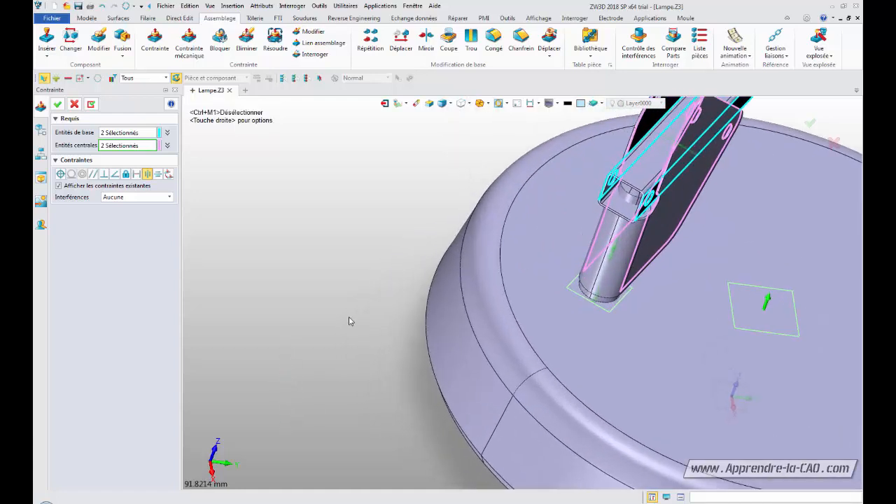
middle_drag(289, 347, 190, 386)
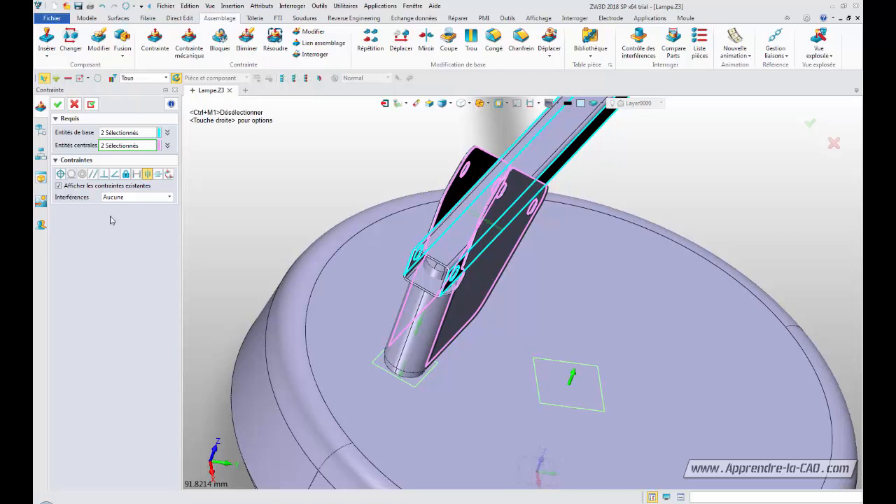
click(57, 104)
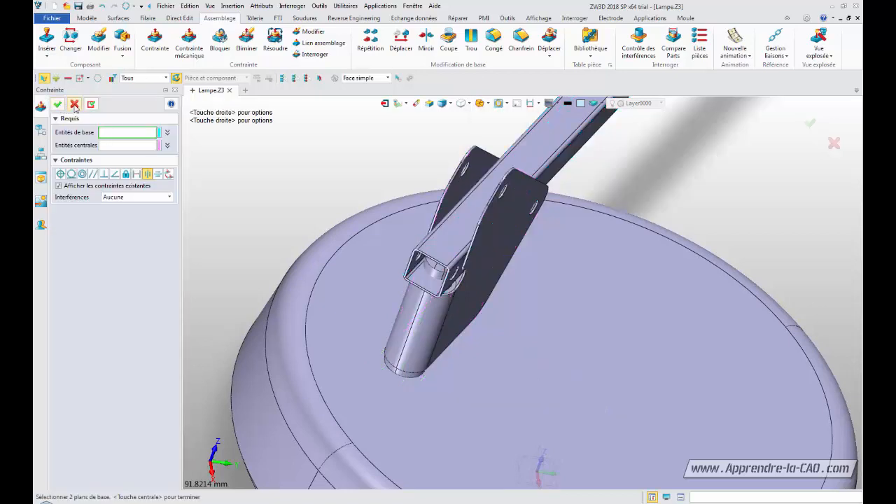
middle_drag(304, 178, 356, 181)
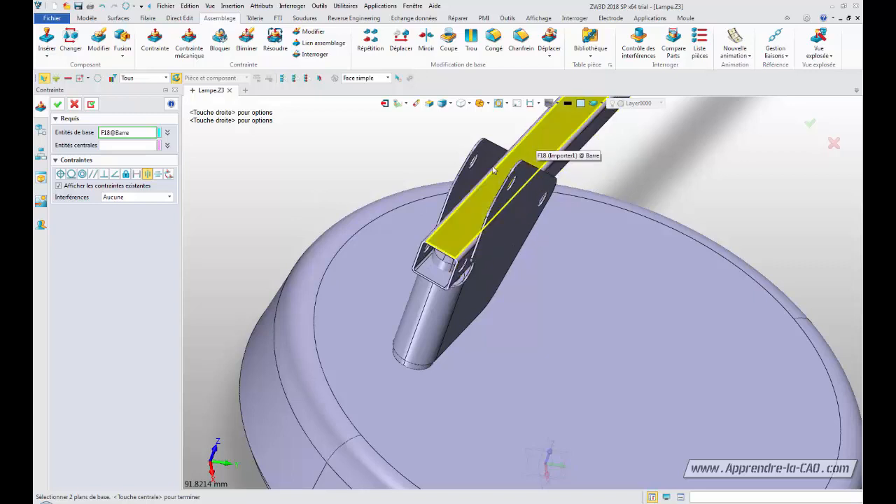
click(527, 182)
click(518, 185)
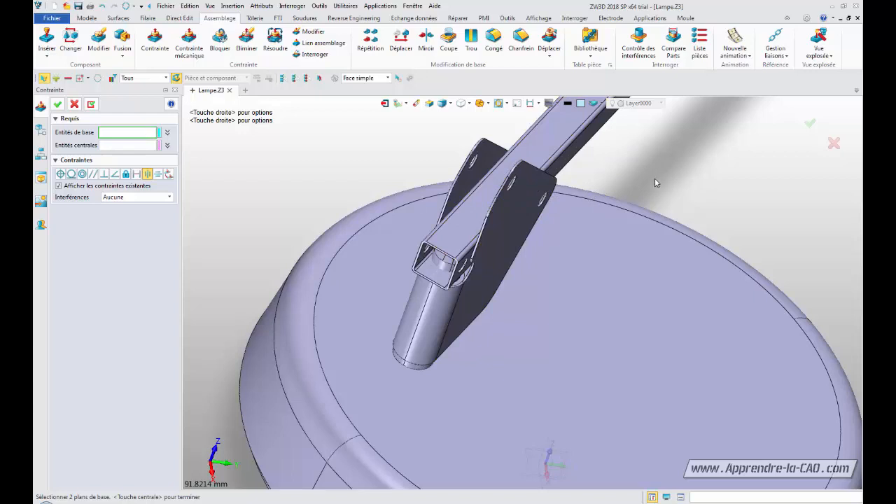
middle_drag(674, 185, 652, 187)
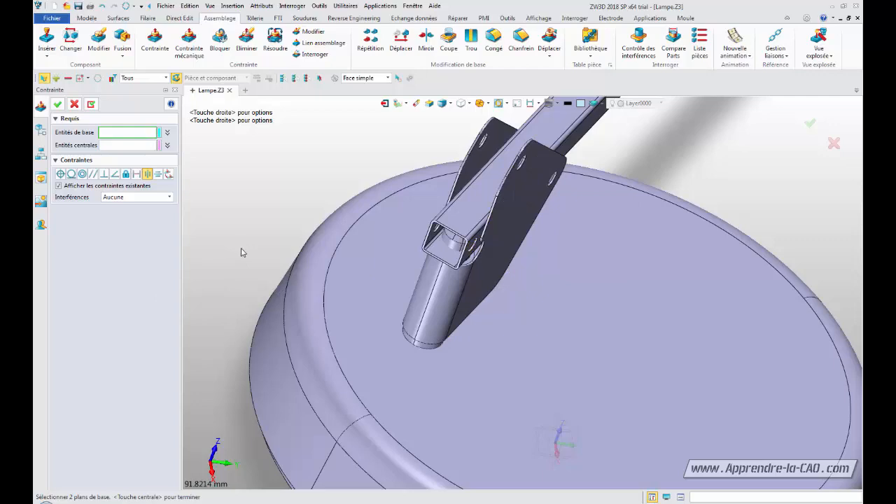
scroll(241, 252, up, 5)
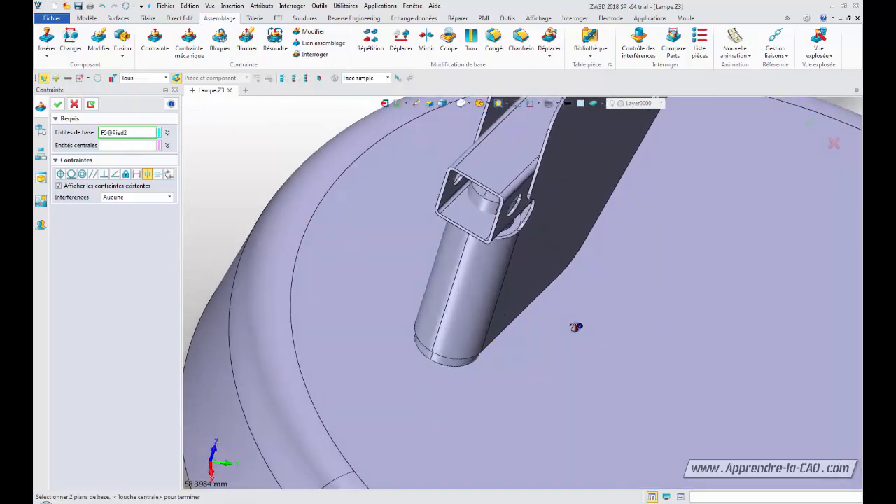
middle_drag(576, 327, 547, 310)
scroll(293, 278, up, 3)
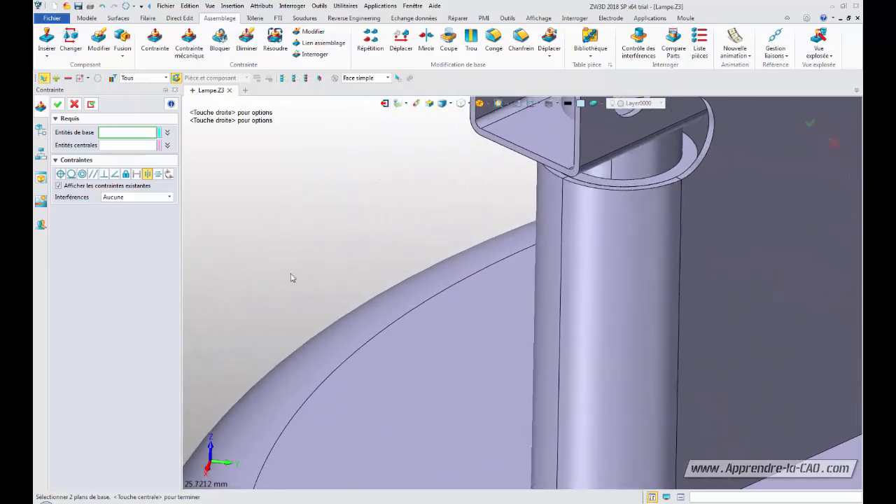
middle_drag(292, 278, 239, 338)
scroll(270, 357, up, 5)
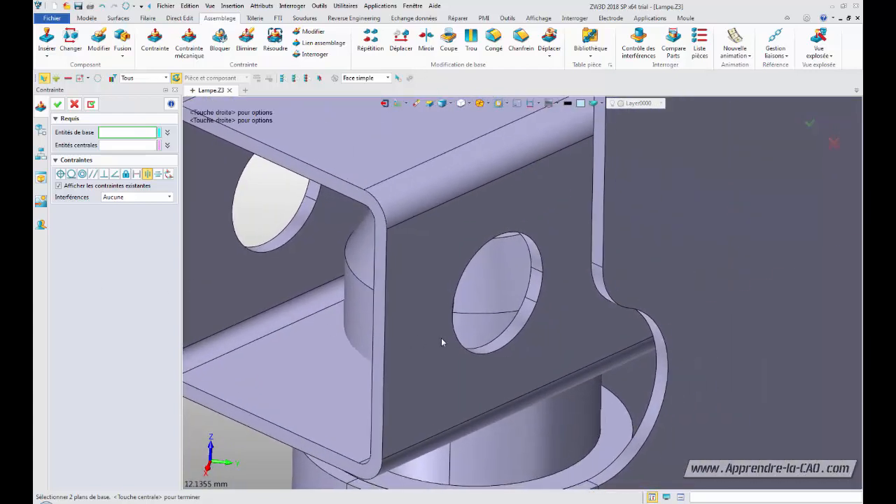
click(505, 344)
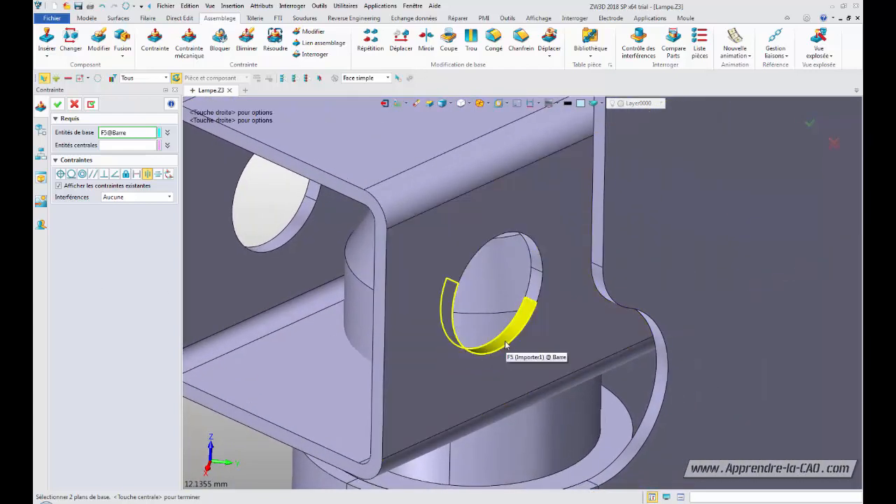
click(512, 337)
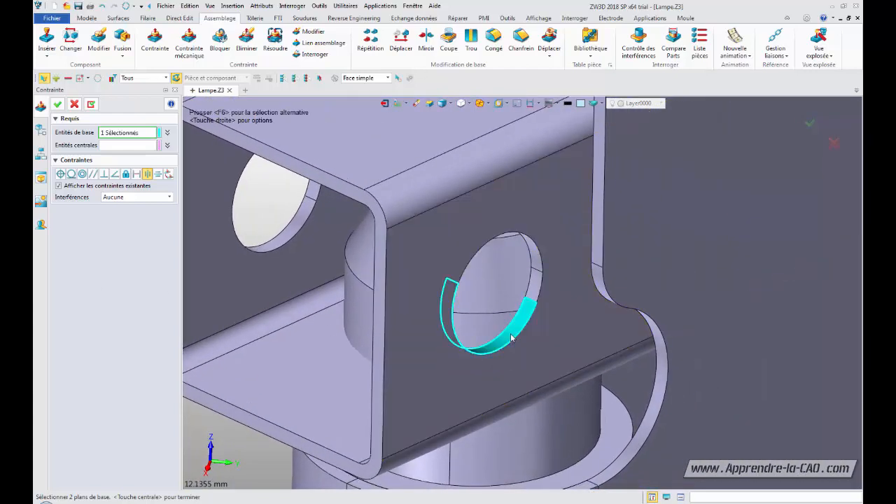
middle_click(314, 284)
scroll(281, 241, up, 2)
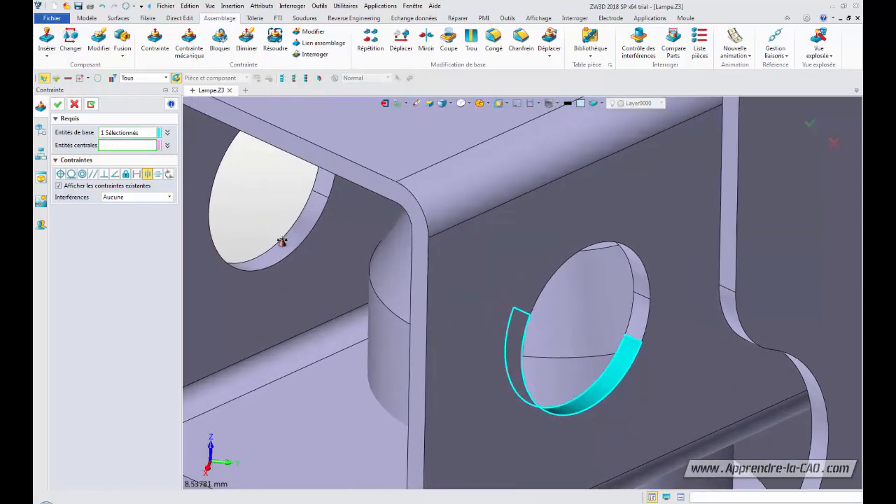
scroll(282, 241, down, 4)
middle_drag(487, 236, 466, 414)
middle_drag(466, 302, 425, 393)
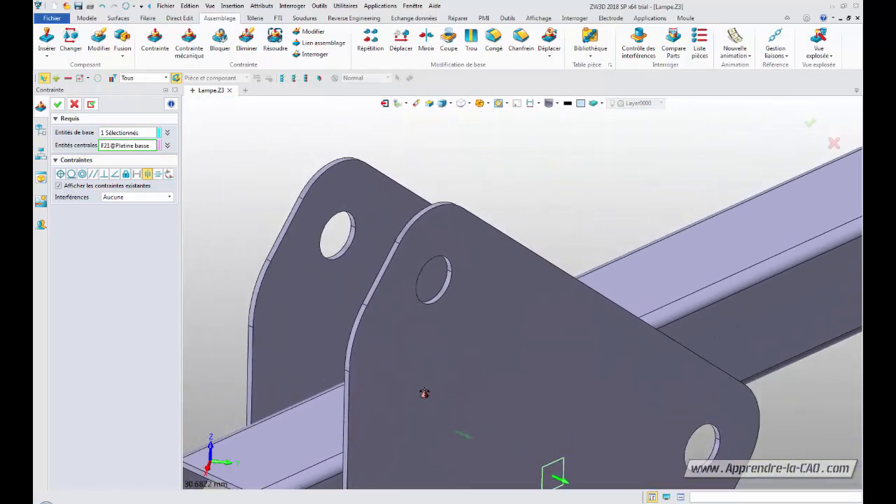
scroll(453, 355, up, 3)
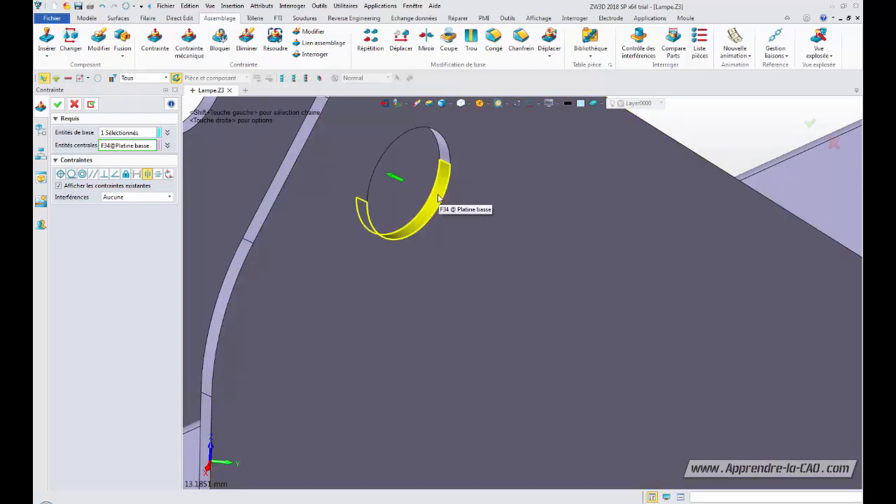
scroll(414, 310, up, 4)
click(438, 164)
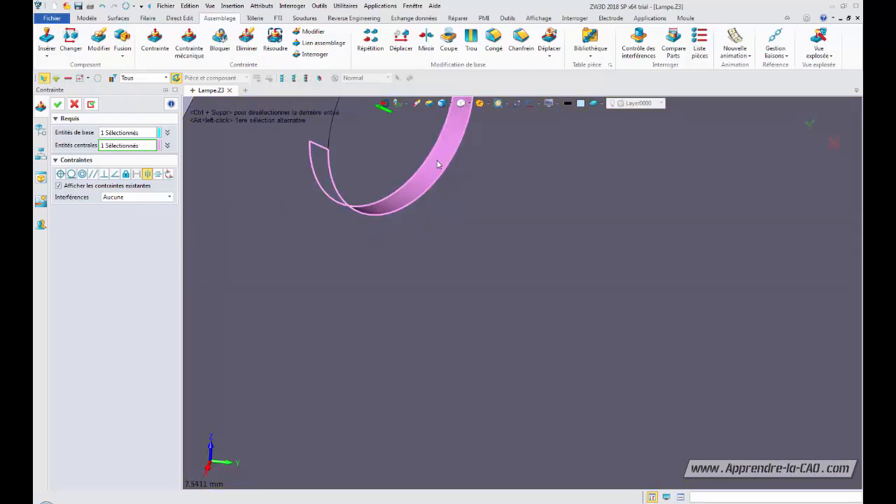
scroll(420, 257, down, 5)
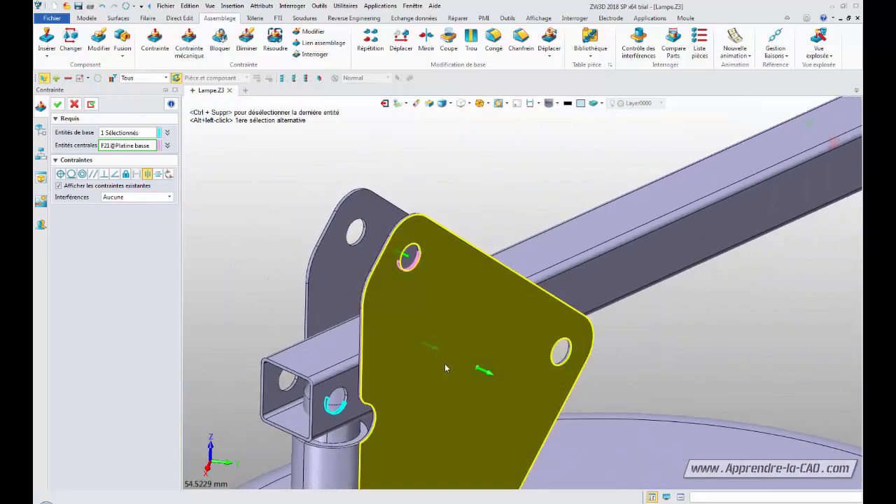
scroll(445, 364, down, 2)
middle_drag(441, 355, 460, 319)
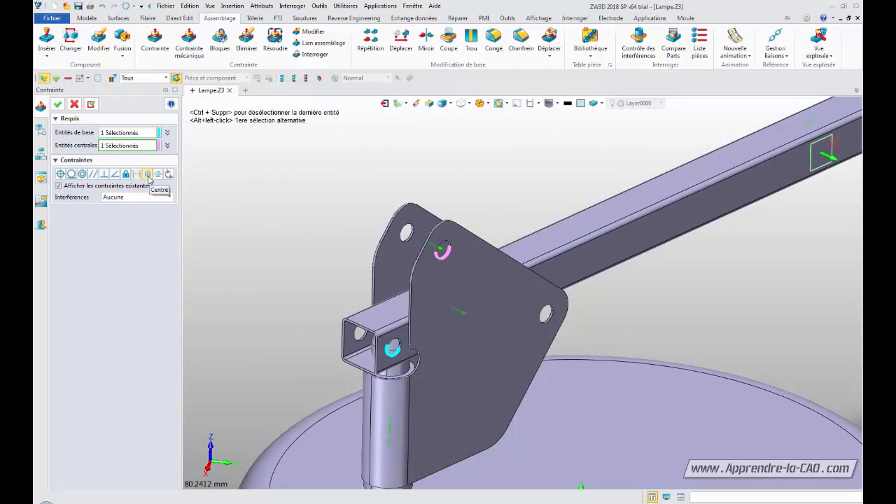
click(148, 174)
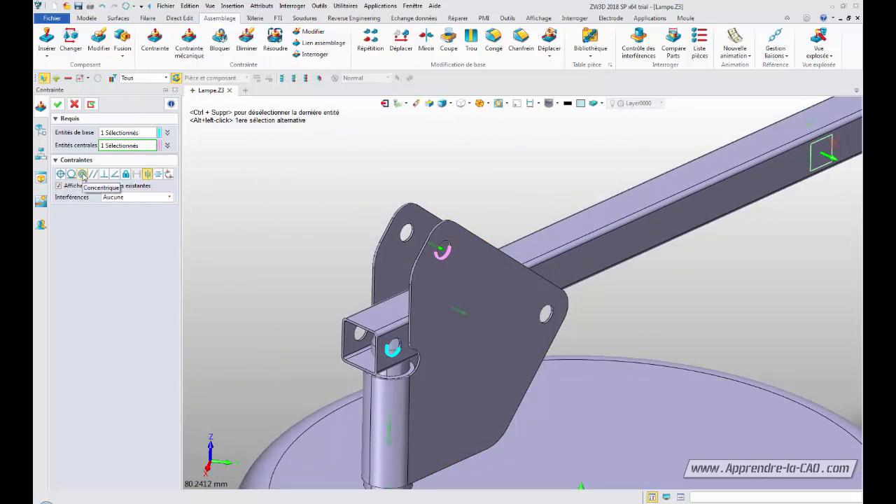
- Choose the concentric constraint and select the cylindrical face of the hole at the bar's end as first entity
click(83, 174)
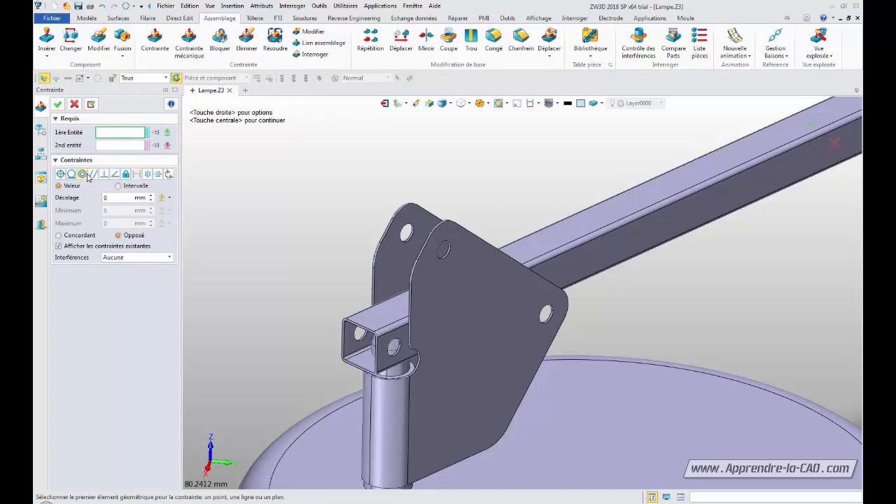
click(420, 291)
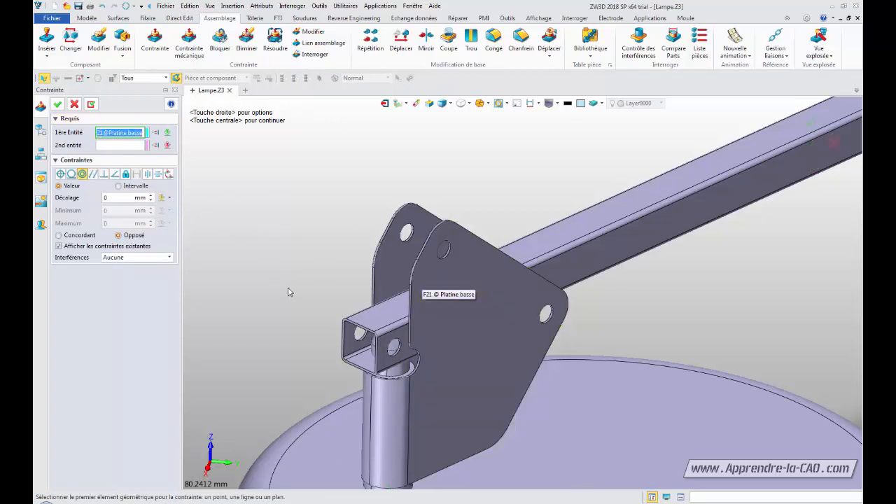
key(Delete)
right_drag(287, 292, 271, 254)
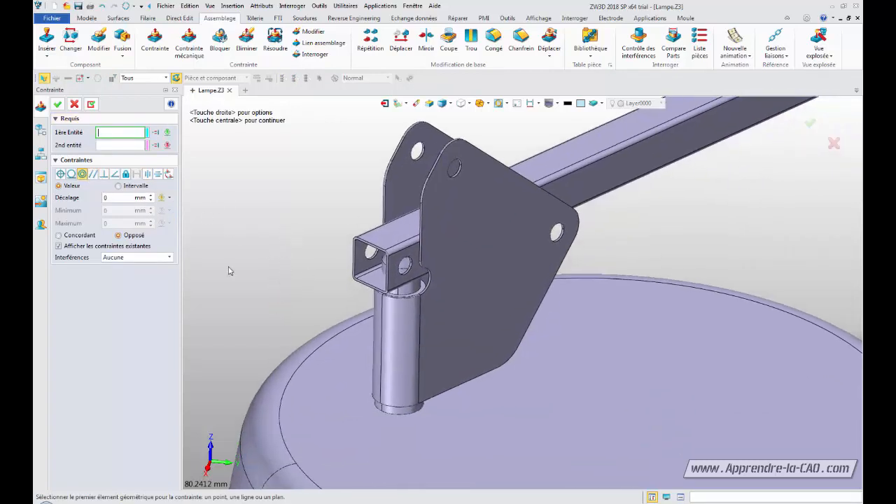
scroll(302, 271, up, 5)
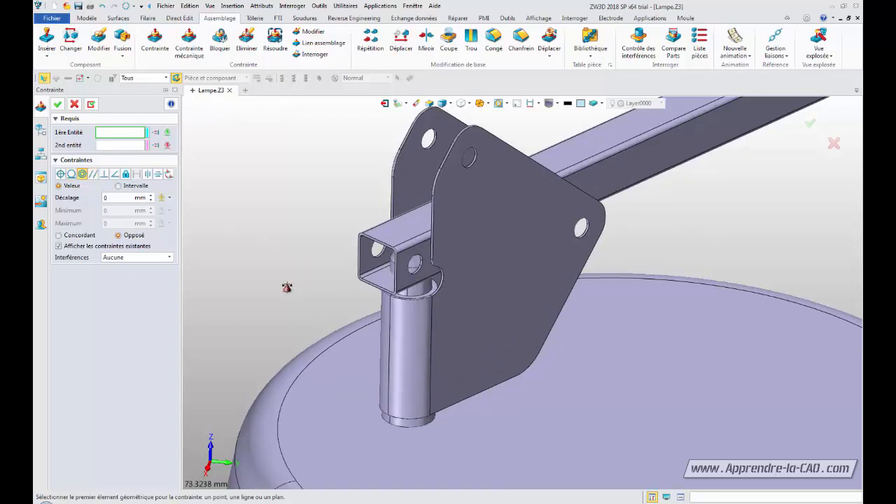
scroll(226, 316, up, 4)
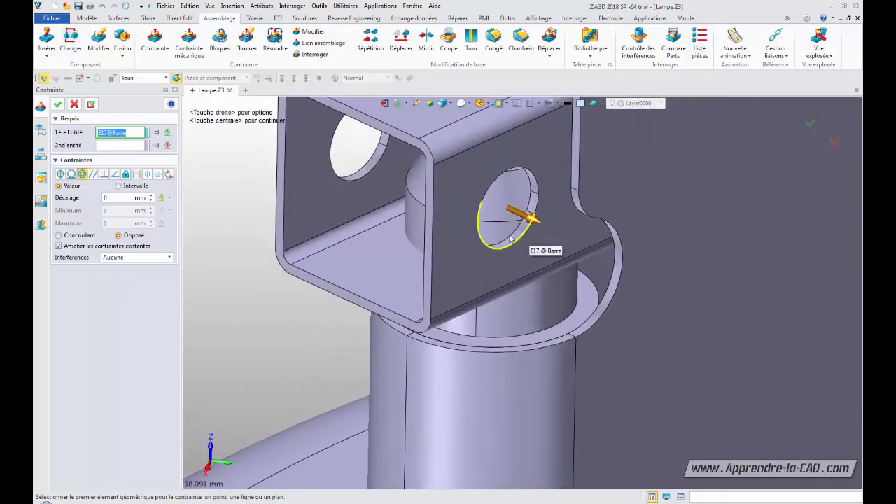
middle_drag(327, 281, 168, 333)
scroll(326, 318, up, 3)
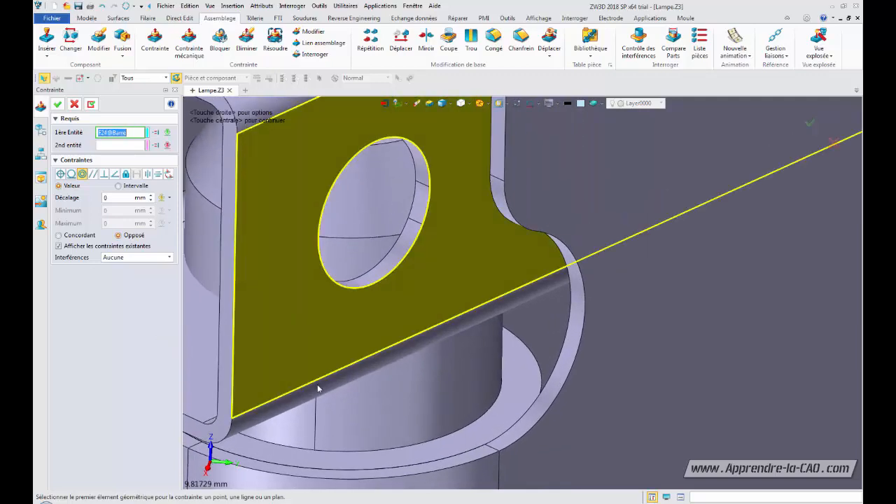
click(393, 270)
click(359, 281)
- Select the cylindrical face of Platine basse's upper hole as second entity and validate the concentric constraint with the bar
middle_drag(361, 250, 354, 133)
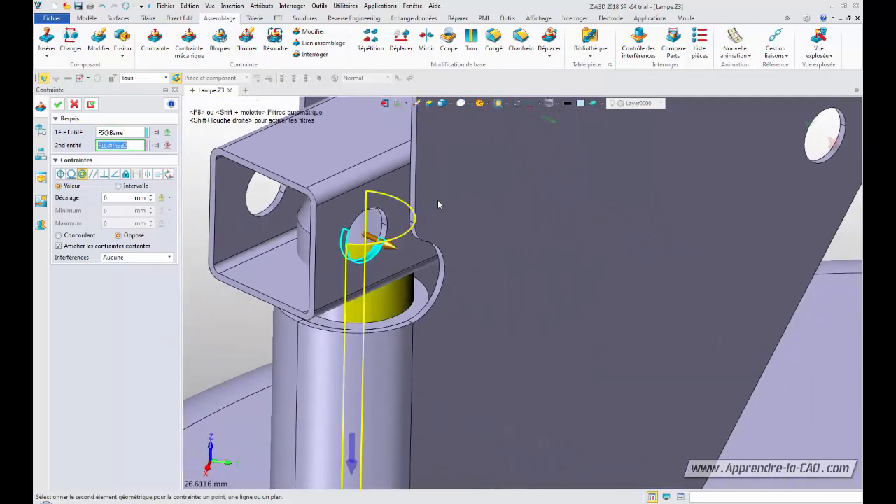
middle_drag(438, 200, 383, 473)
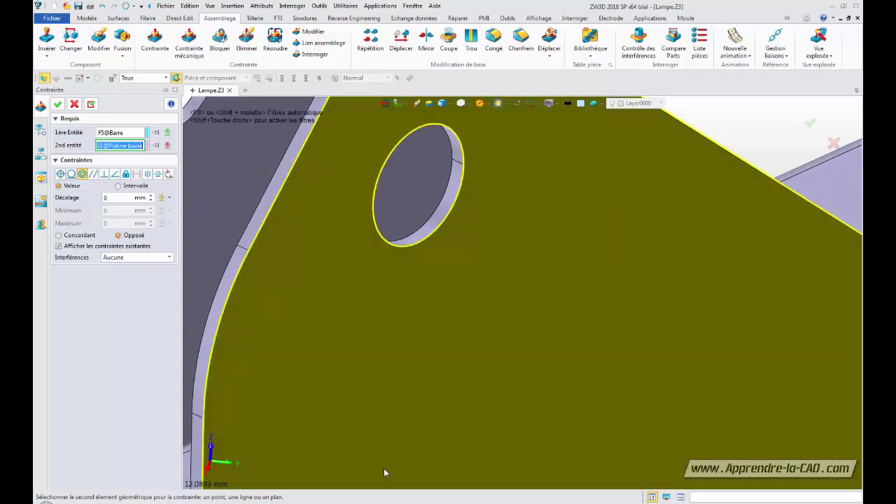
click(442, 218)
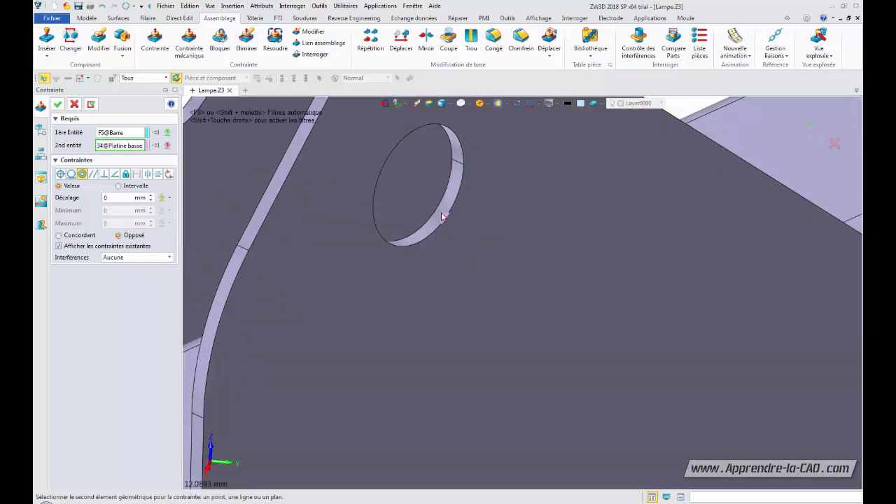
middle_drag(366, 258, 402, 155)
click(584, 236)
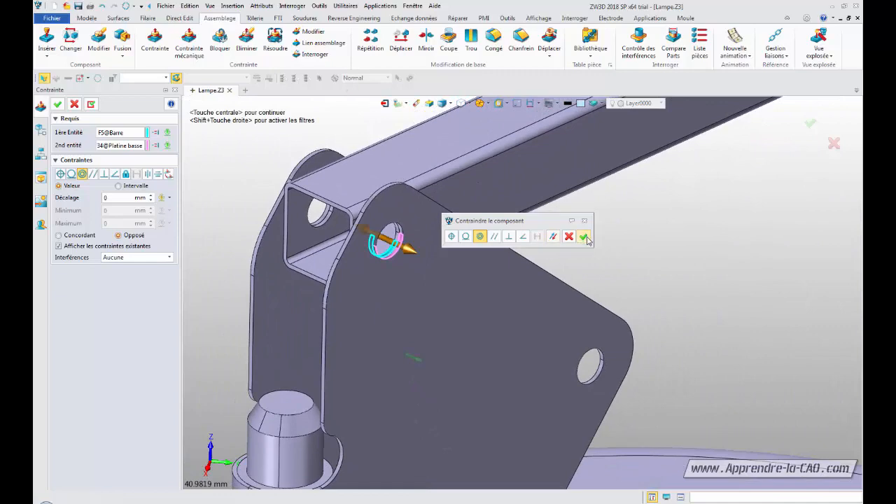
- Close the constraint command and swing the bar about its hole in Platine basse to test its remaining freedom
scroll(616, 291, up, 2)
scroll(602, 266, down, 5)
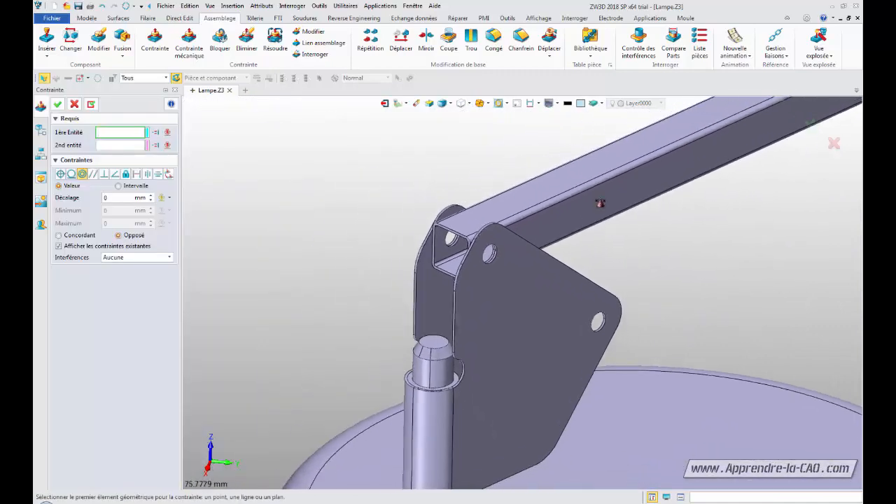
scroll(346, 232, down, 2)
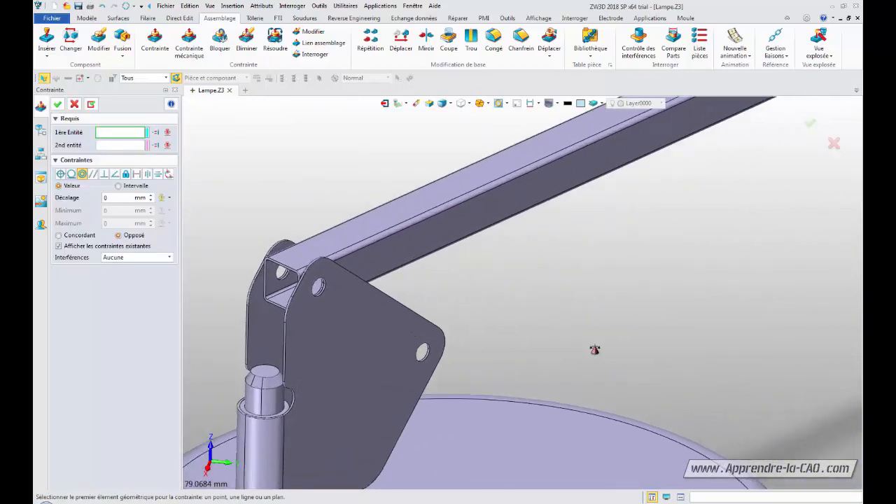
scroll(589, 303, down, 3)
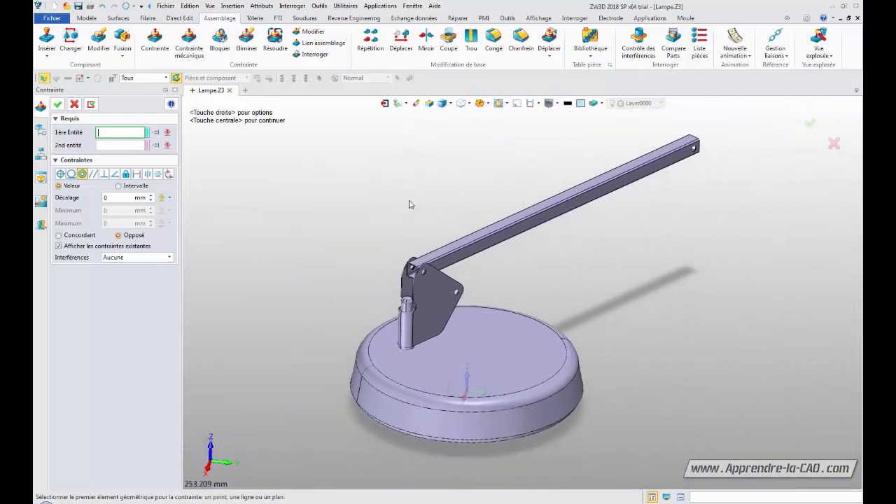
middle_drag(340, 240, 348, 230)
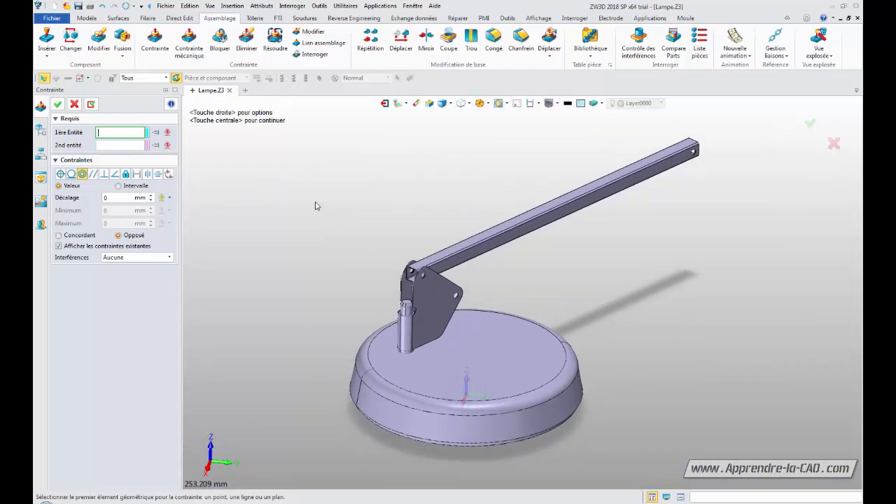
click(74, 104)
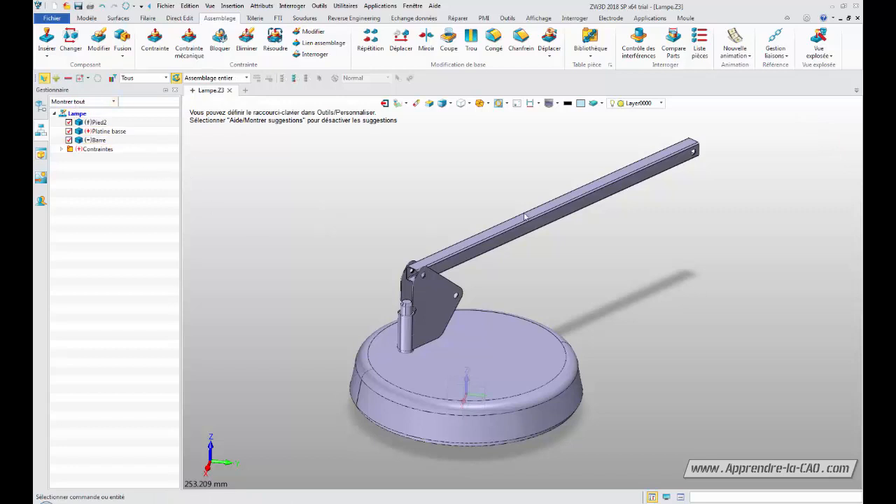
click(633, 188)
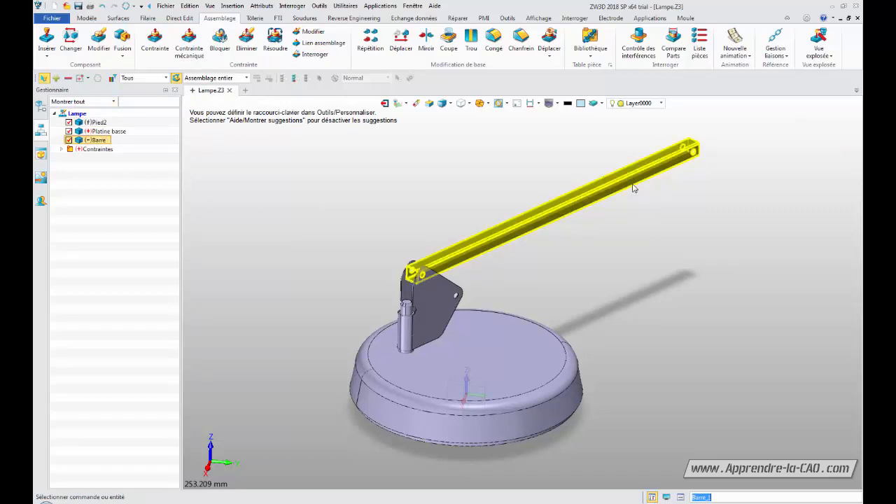
drag(633, 188, 475, 134)
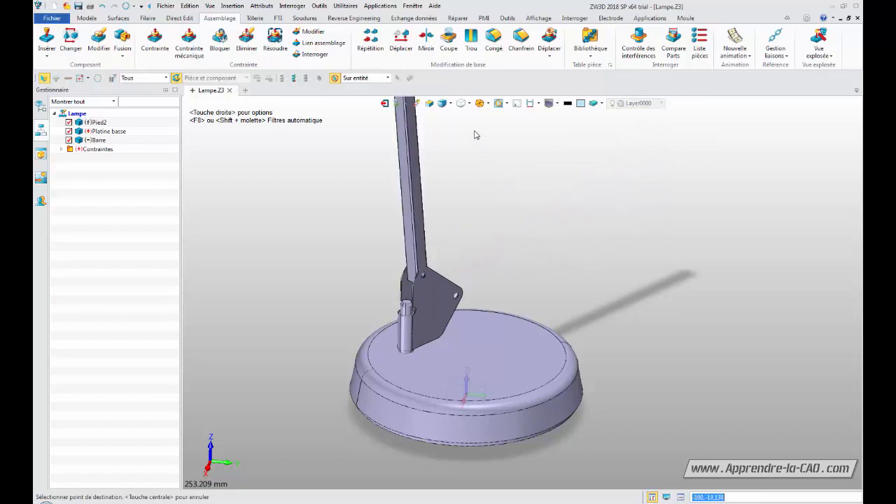
click(515, 162)
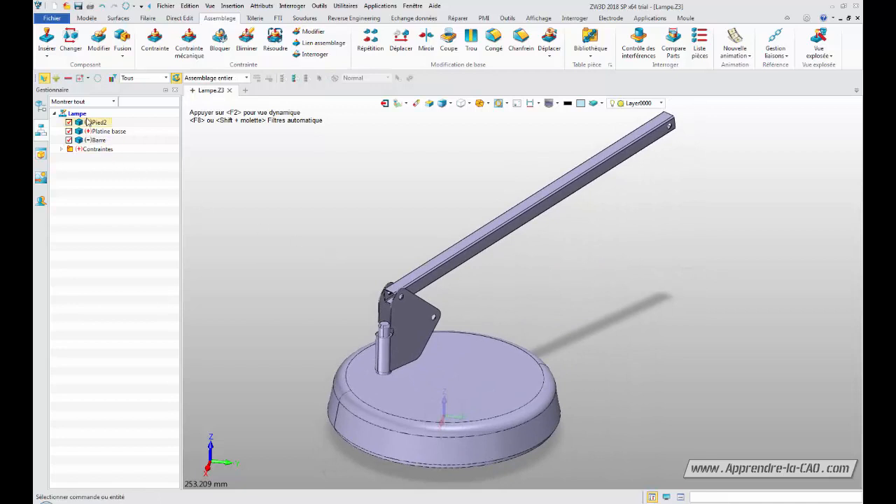
- Expand the assembly's list of constraints and force a regeneration of Lampe
click(61, 149)
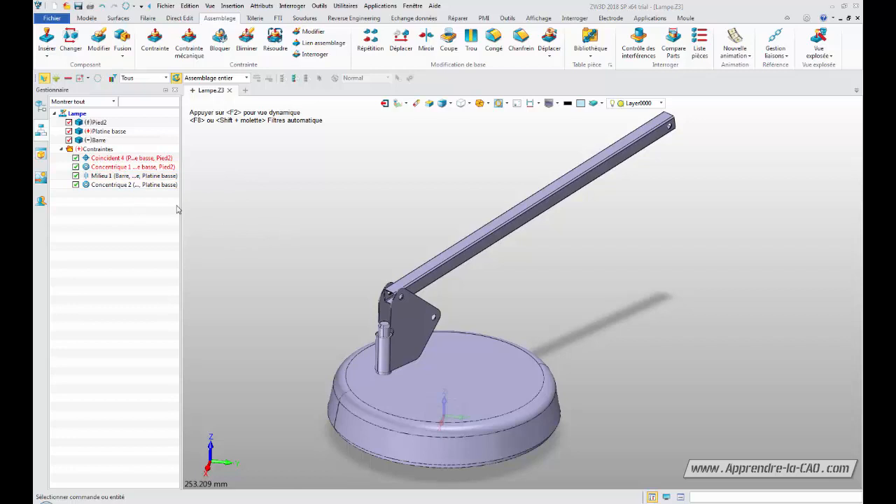
click(127, 7)
click(127, 7)
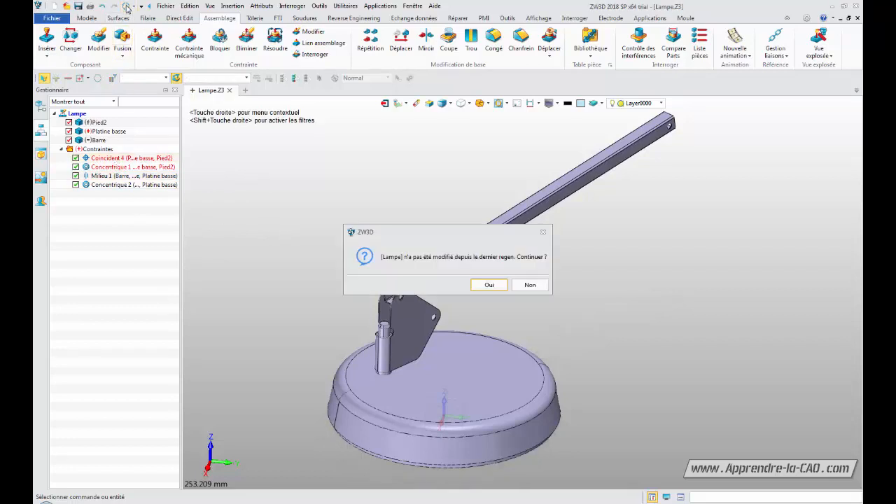
click(491, 285)
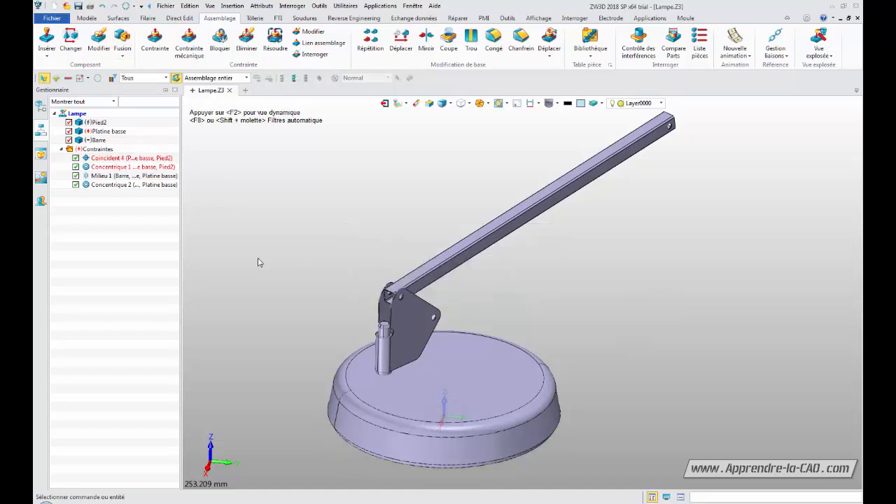
- Examine which entities of Platine basse and Pied2 are linked by the constraints Coincident 4 and Concentrique 1
right_click(116, 159)
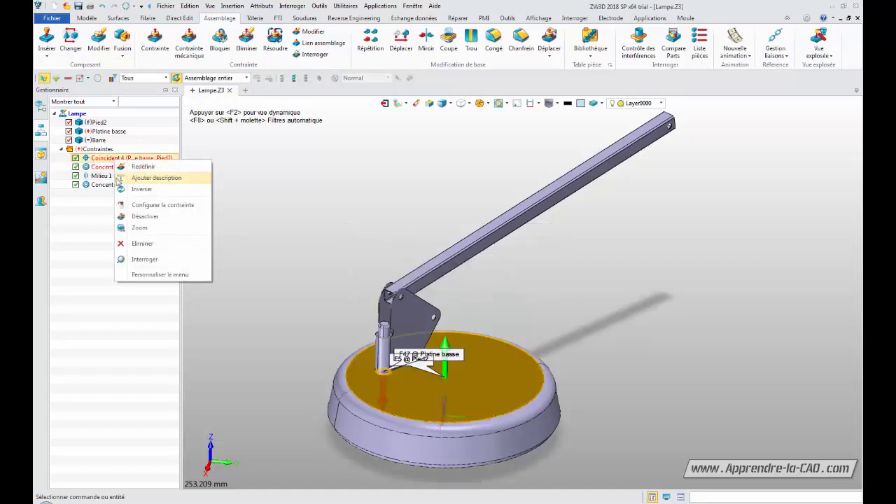
click(310, 204)
middle_drag(313, 202, 320, 195)
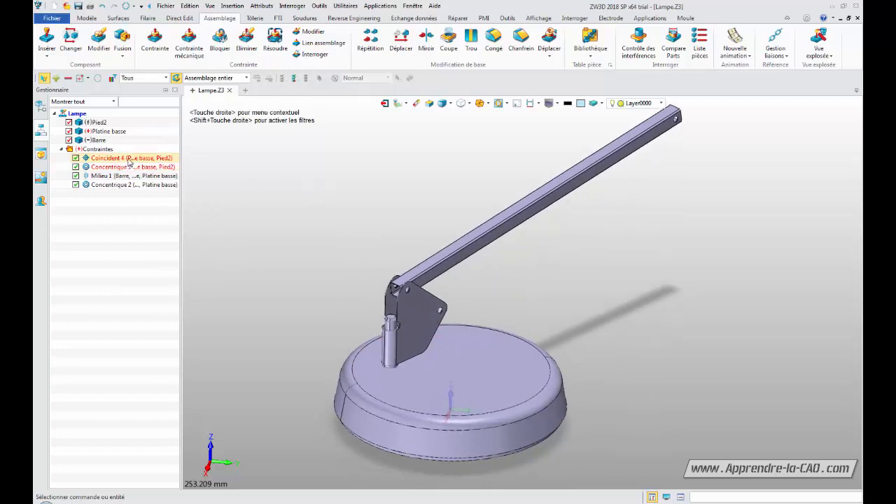
click(113, 159)
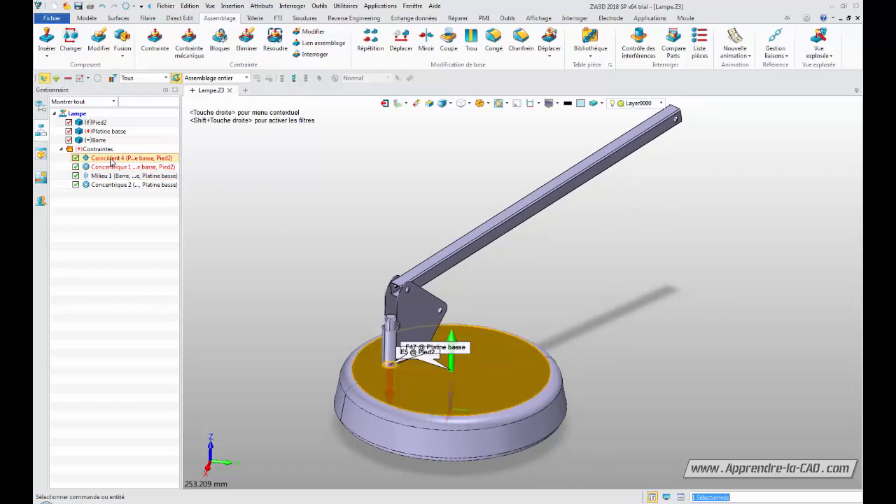
click(109, 167)
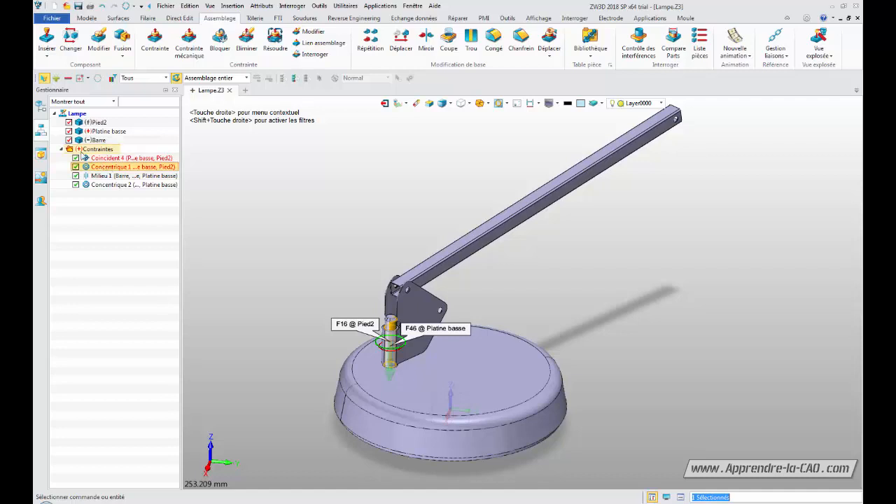
click(251, 307)
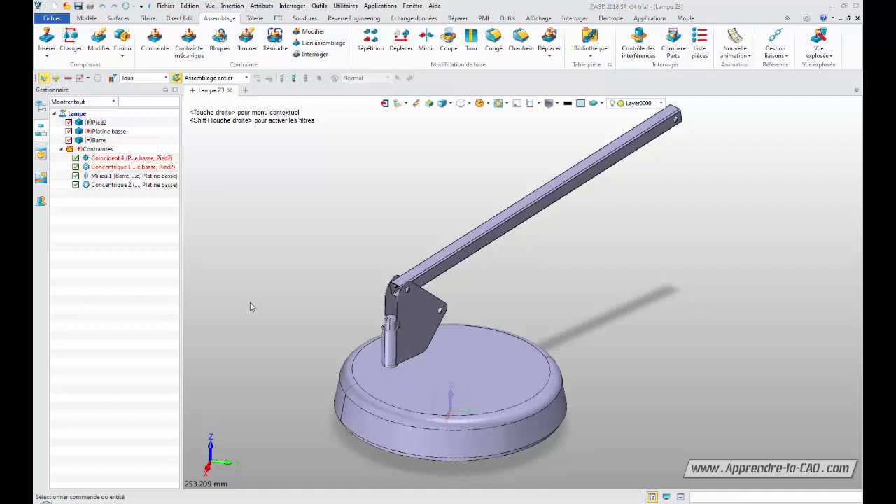
- Try the Concordant orientation on the Coincident 4 constraint between Platine basse and Pied2
click(108, 159)
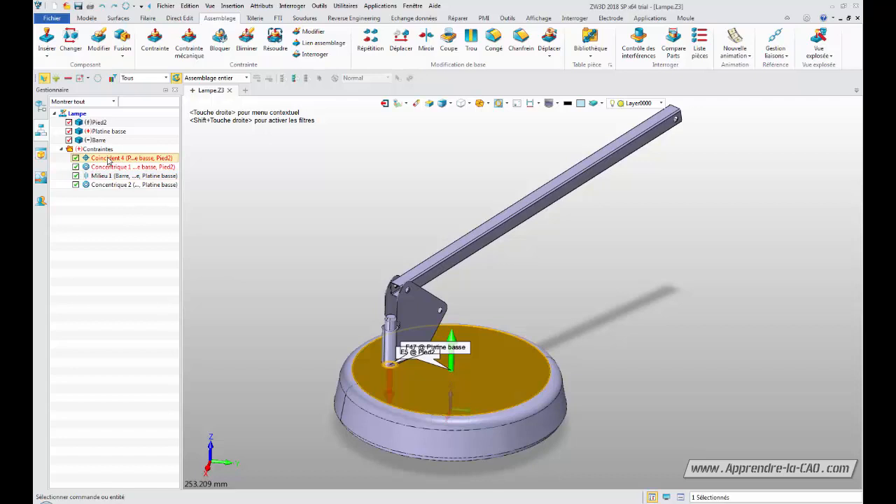
double_click(108, 159)
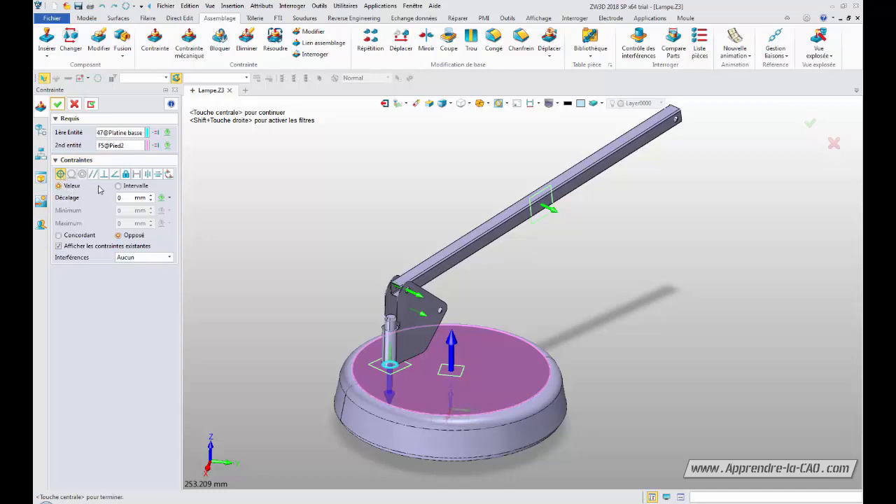
click(87, 237)
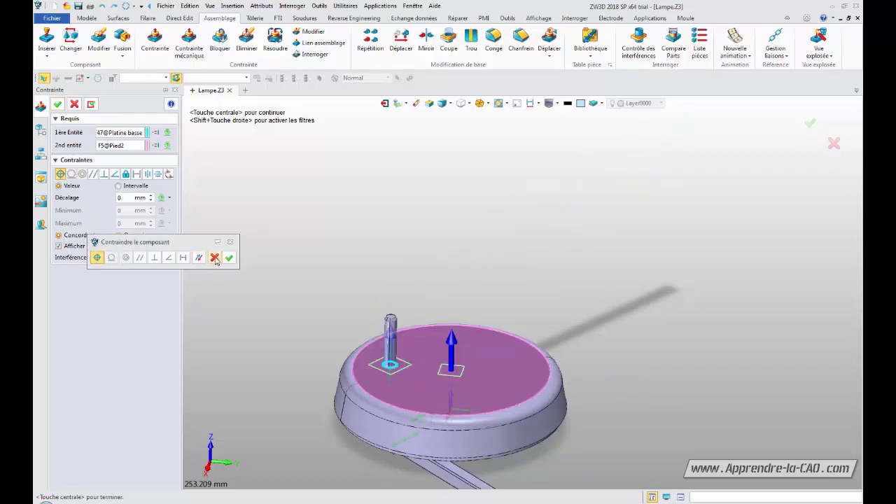
click(215, 259)
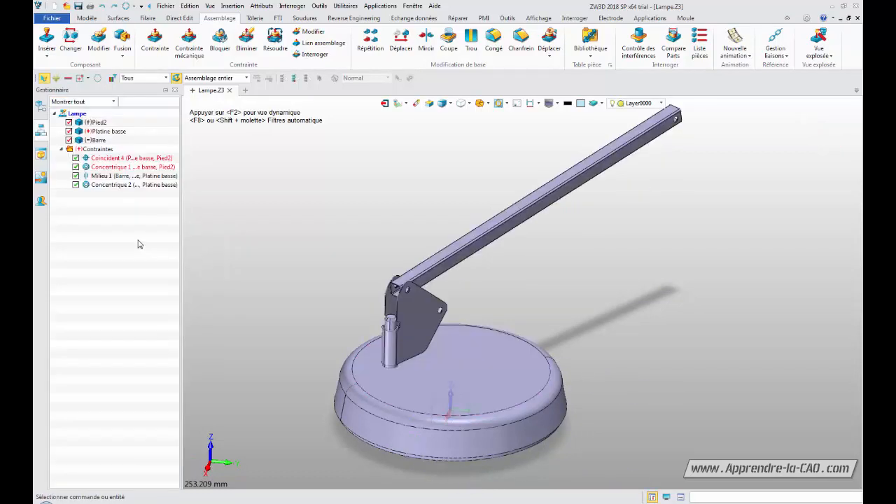
- Redefine the Concentrique 1 constraint between Platine basse and Pied2 with the Concordant orientation and validate it
double_click(112, 169)
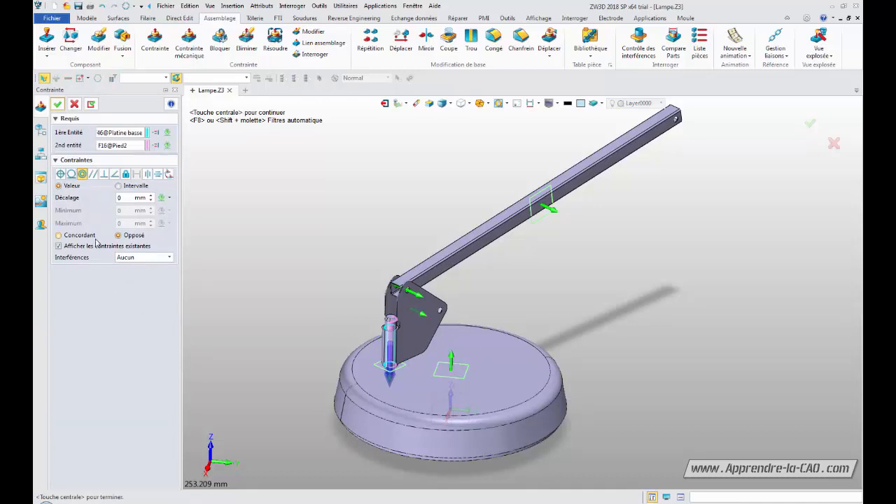
click(60, 238)
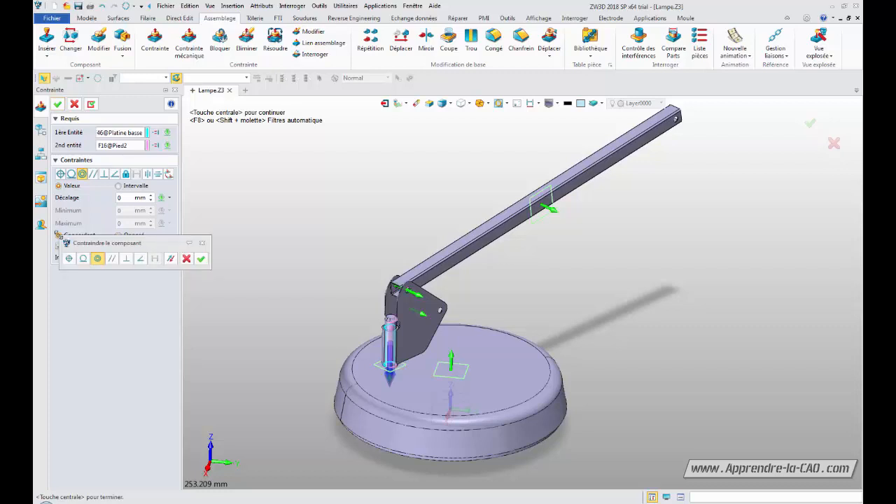
click(201, 259)
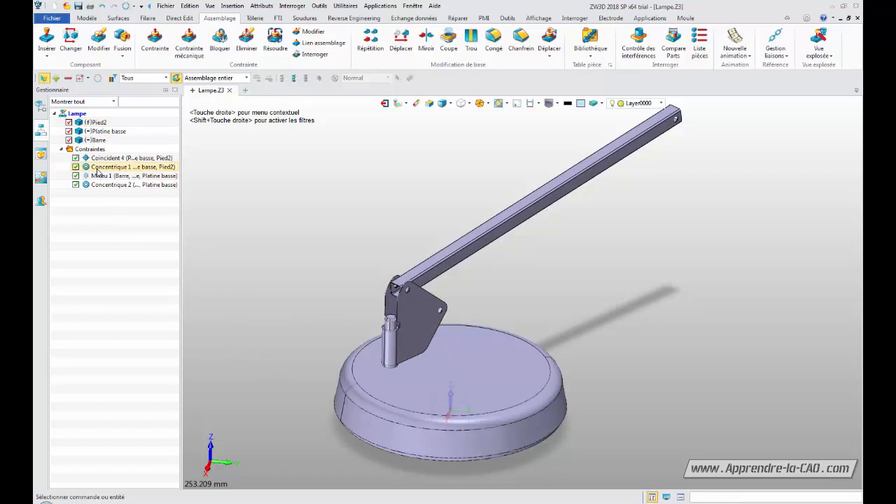
- Swivel Platine basse together with the bar around the foot's pin to test the remaining movement
middle_drag(286, 247, 265, 238)
mouse_move(587, 324)
middle_down()
mouse_move(537, 320)
mouse_move(560, 326)
mouse_move(577, 312)
middle_up()
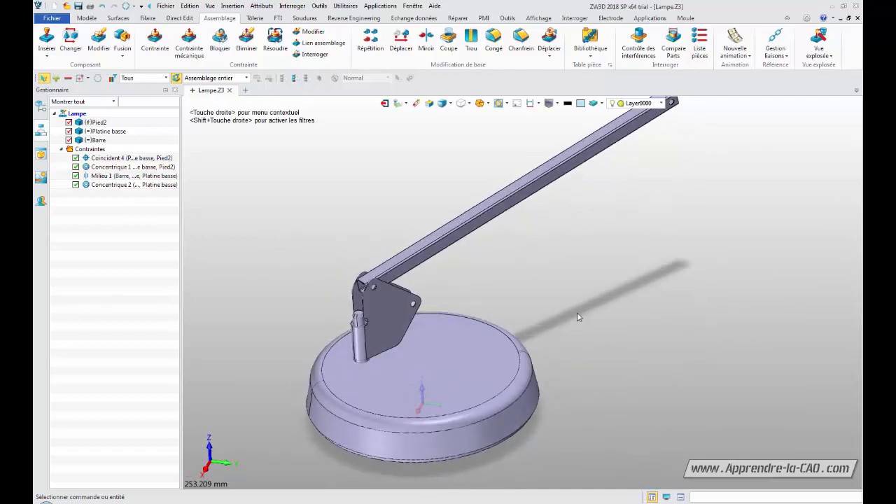
click(397, 306)
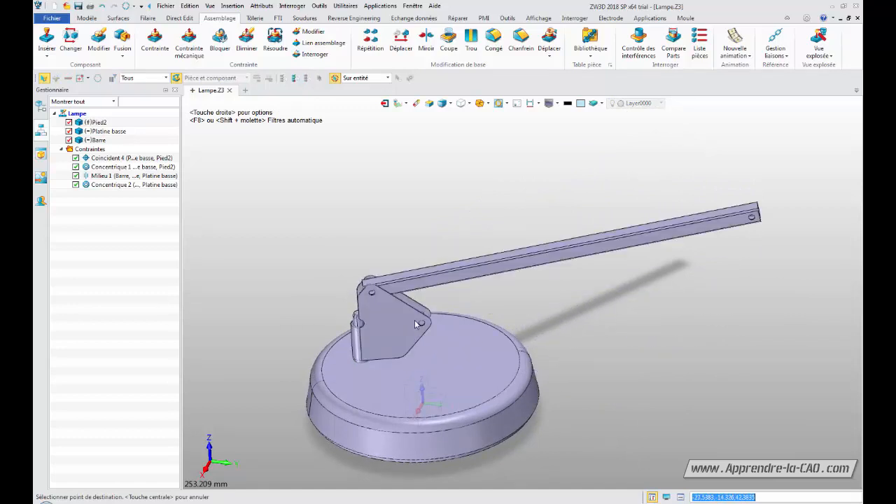
click(418, 326)
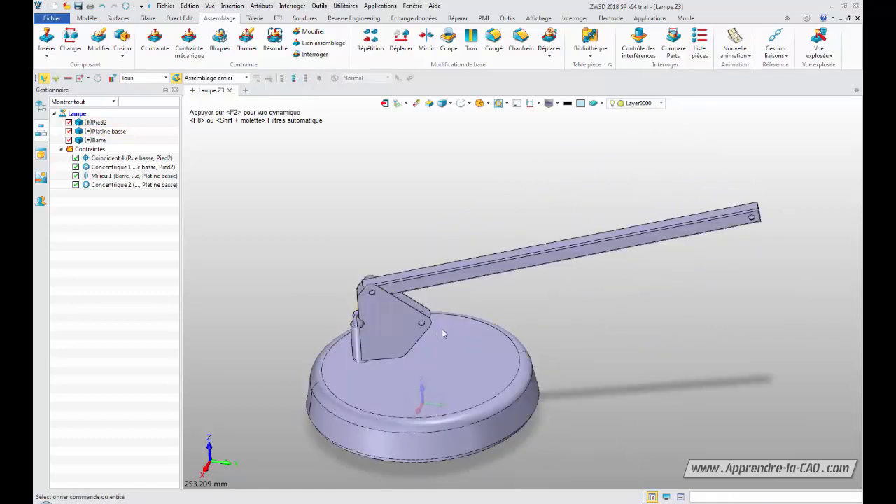
mouse_move(621, 371)
middle_down()
mouse_move(630, 357)
mouse_move(609, 362)
middle_up()
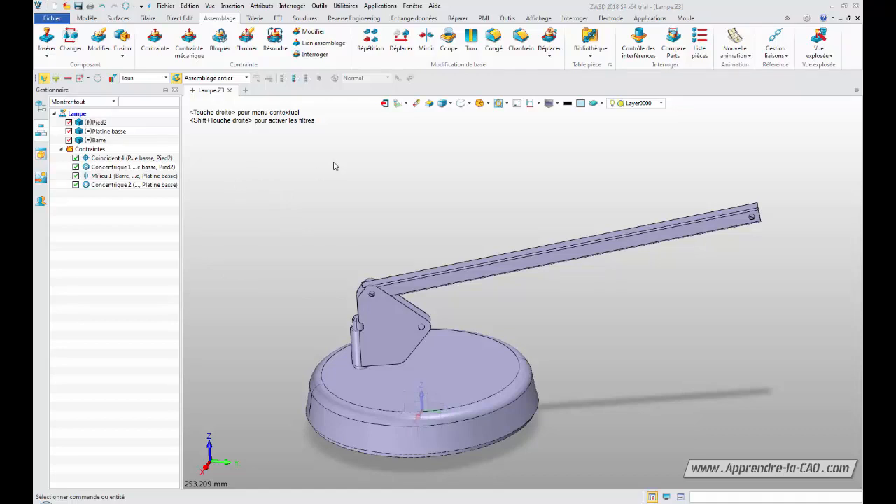
- Display the assembly tree in combined mode and expand the constraints under Pied2, Platine basse and Barre
click(95, 123)
right_click(133, 119)
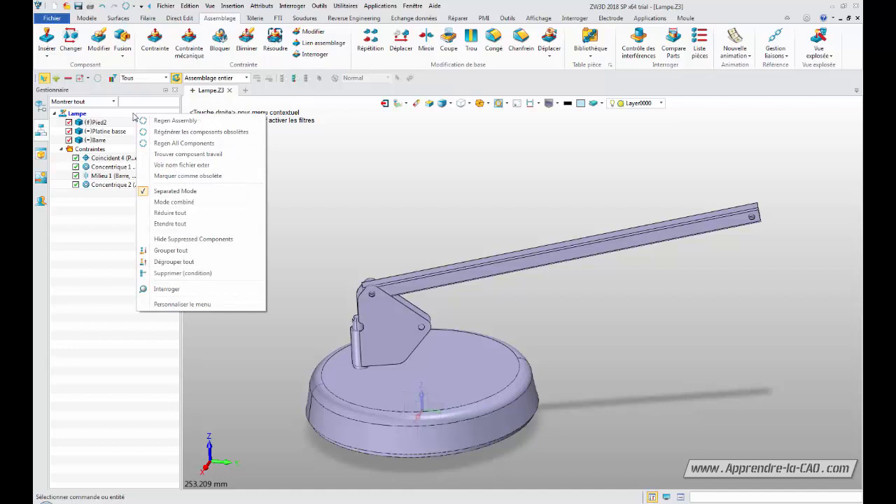
click(175, 202)
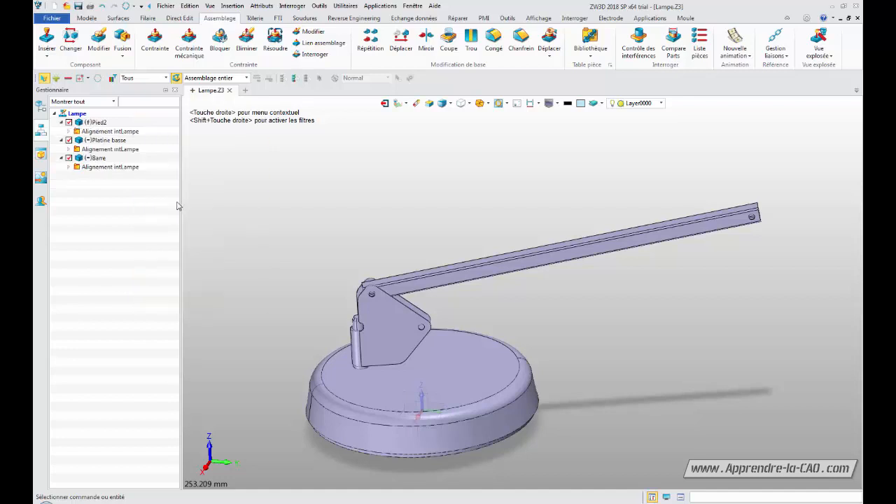
click(69, 131)
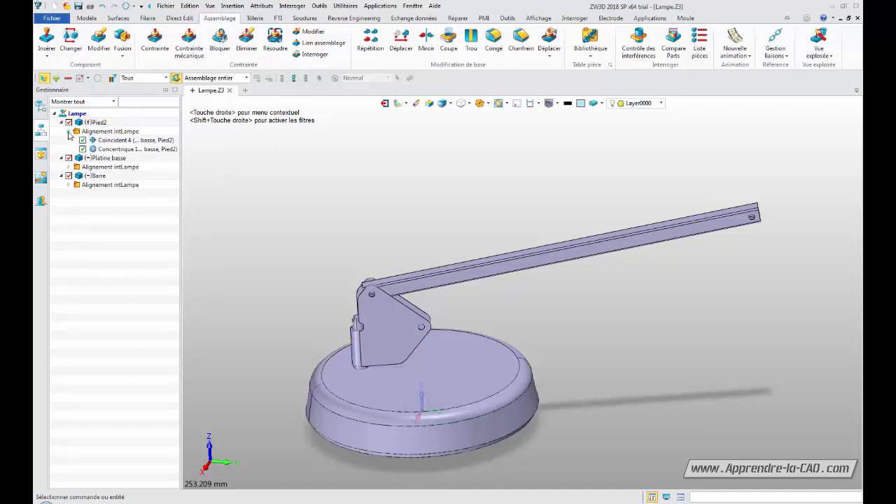
click(68, 167)
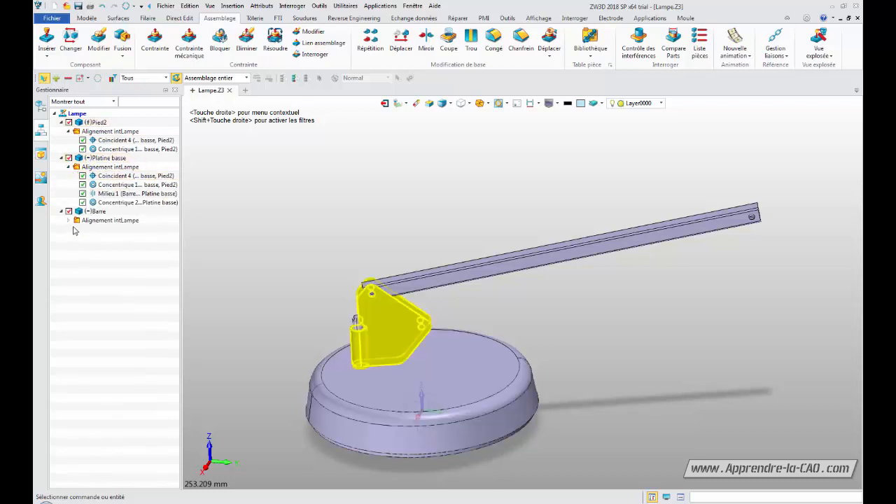
click(67, 220)
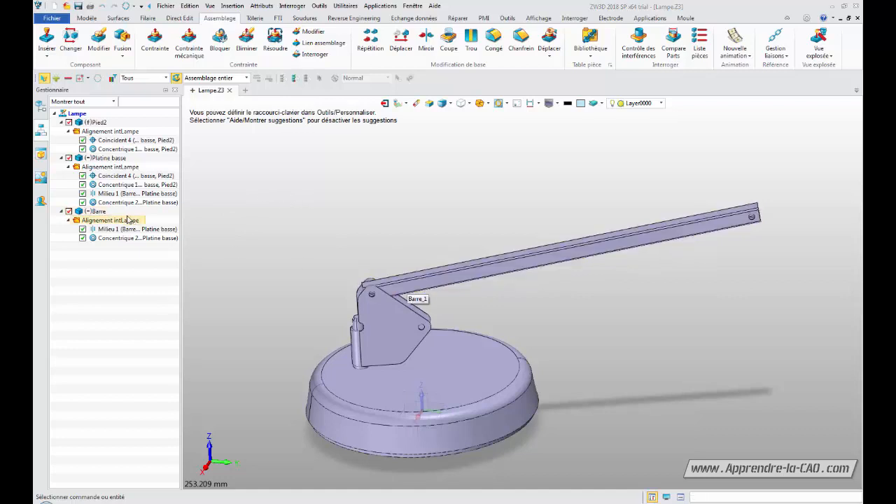
- Duplicate the Barre component within the assembly and select the copy
click(95, 211)
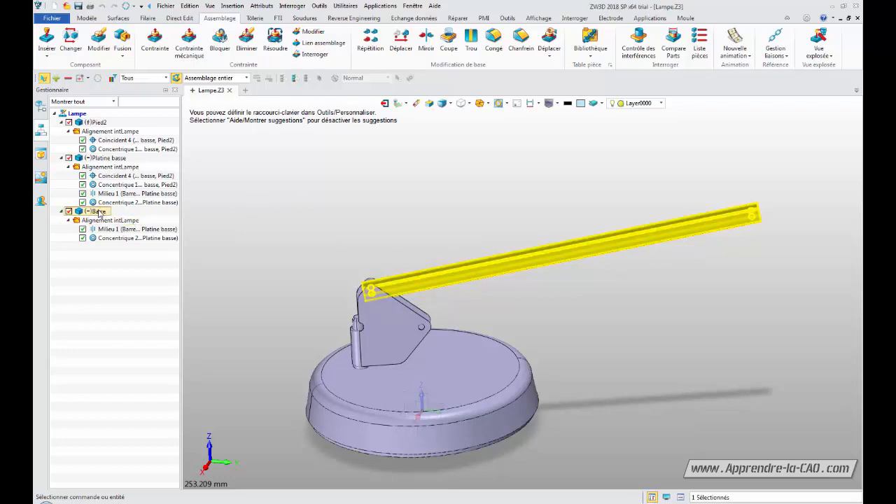
key(Escape)
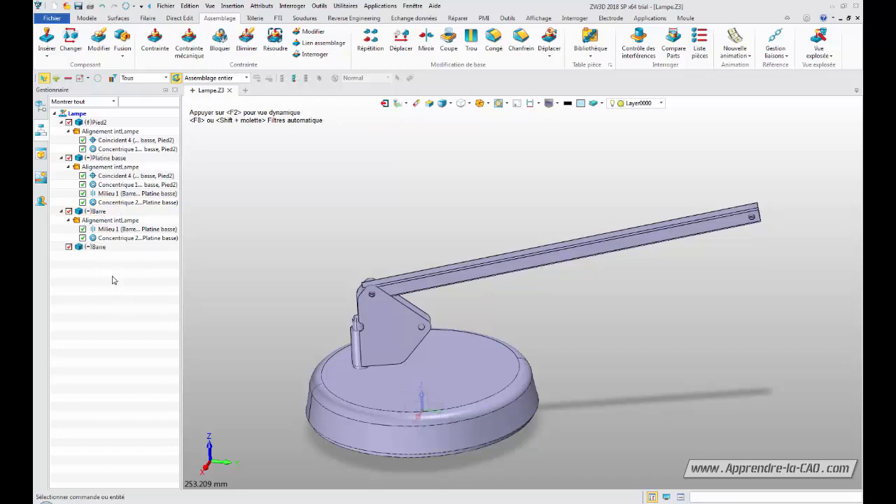
click(96, 247)
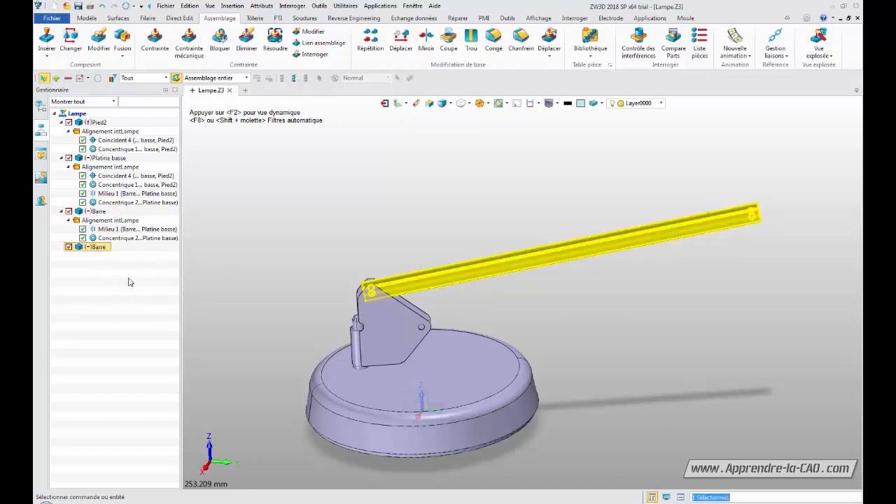
- Move the duplicated bar clear of the original and tilt the original bar upward
drag(519, 267, 605, 297)
drag(565, 263, 594, 208)
drag(587, 314, 581, 296)
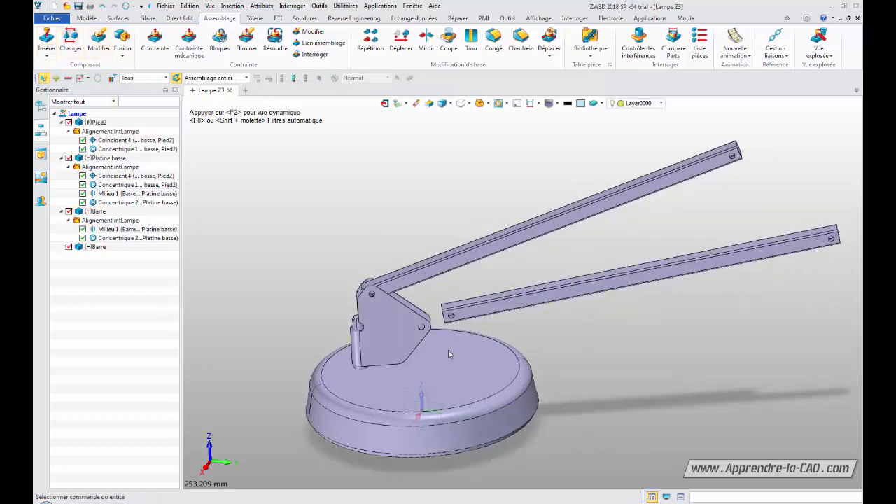
- Attach the second Barre to Platine basse with Milieu and Concentrique constraints, and expand its constraint list
right_drag(576, 371, 595, 365)
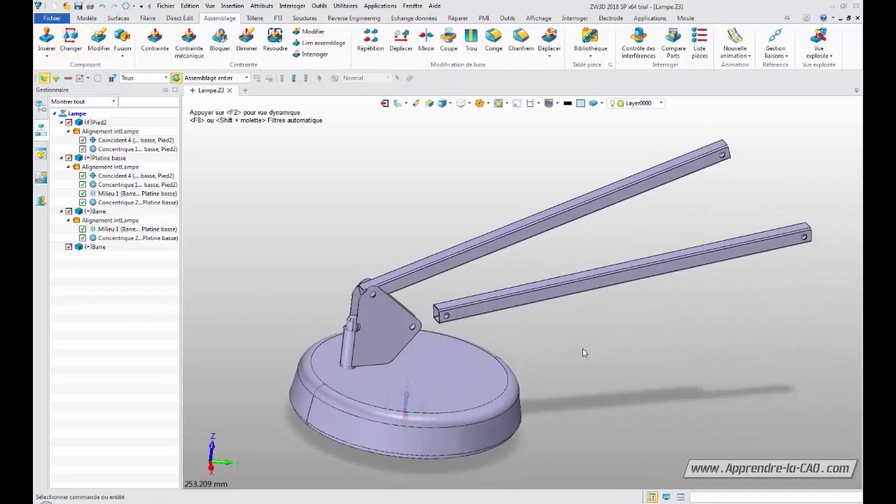
middle_drag(583, 352, 531, 335)
right_drag(204, 291, 201, 304)
mouse_move(607, 411)
right_down()
mouse_move(633, 430)
mouse_move(610, 402)
right_up()
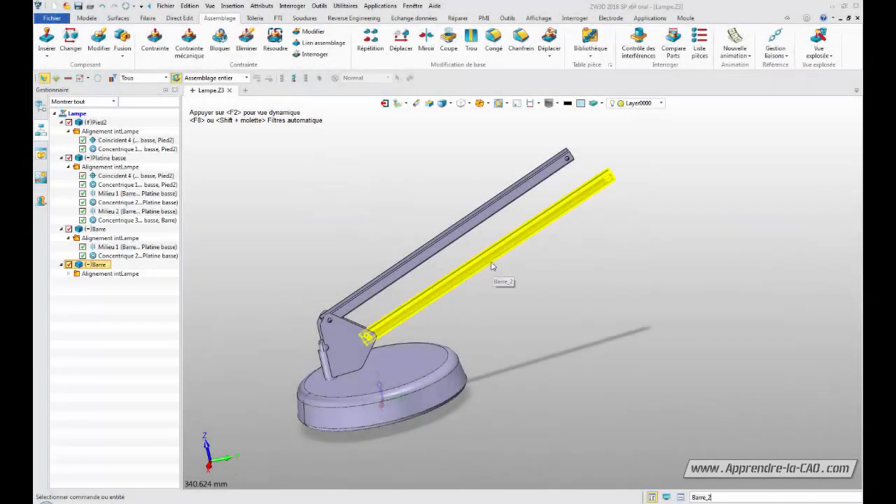
click(68, 274)
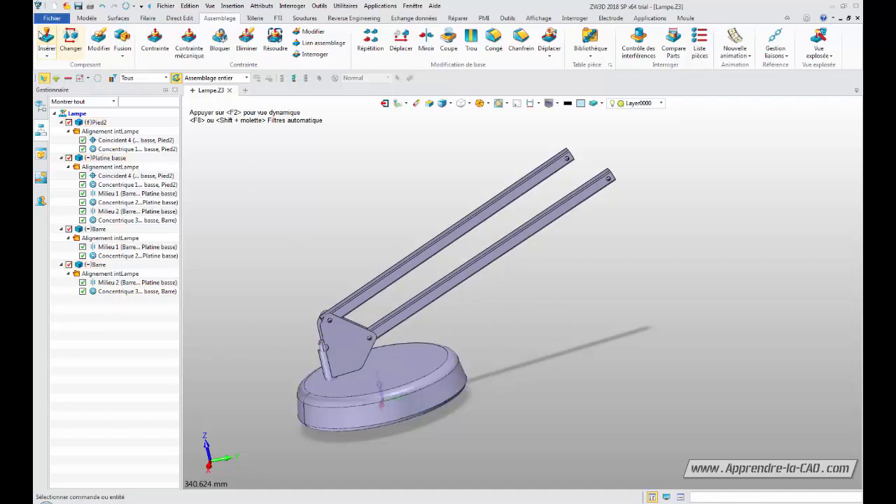
- Insert Platine milieu.CATPart from the Lampe bureau folder and place it beyond the free ends of the two bars
click(46, 38)
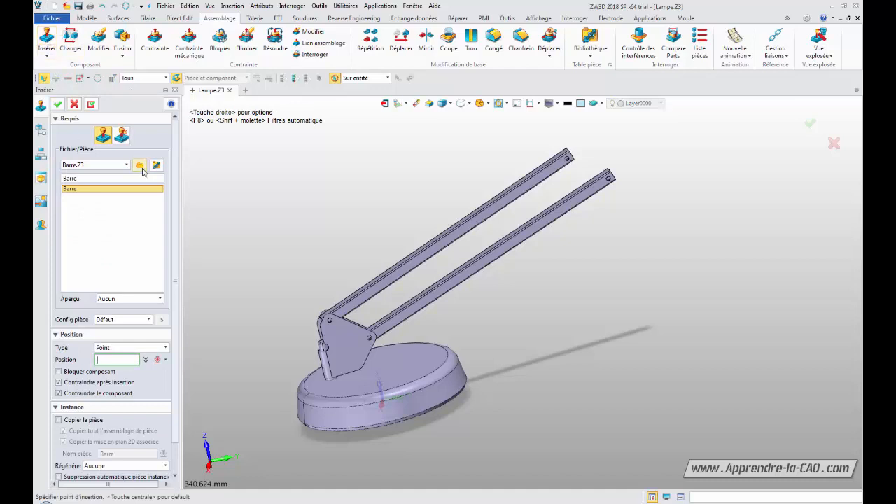
click(140, 165)
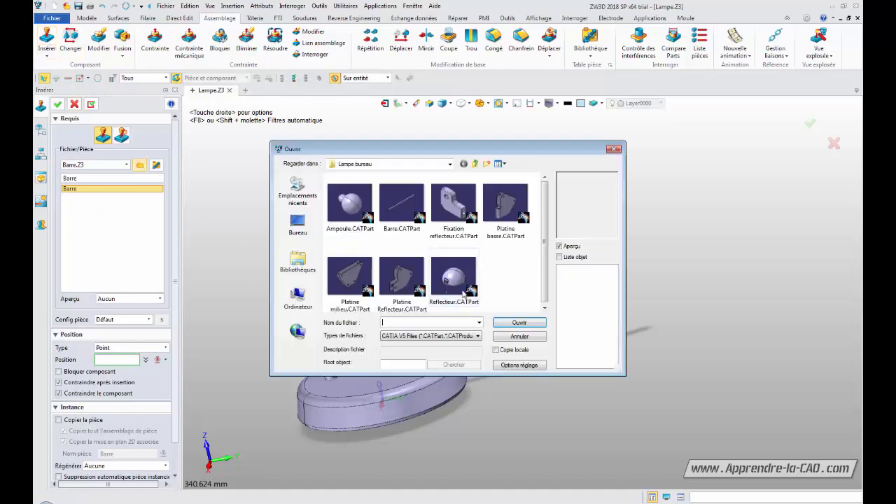
click(354, 293)
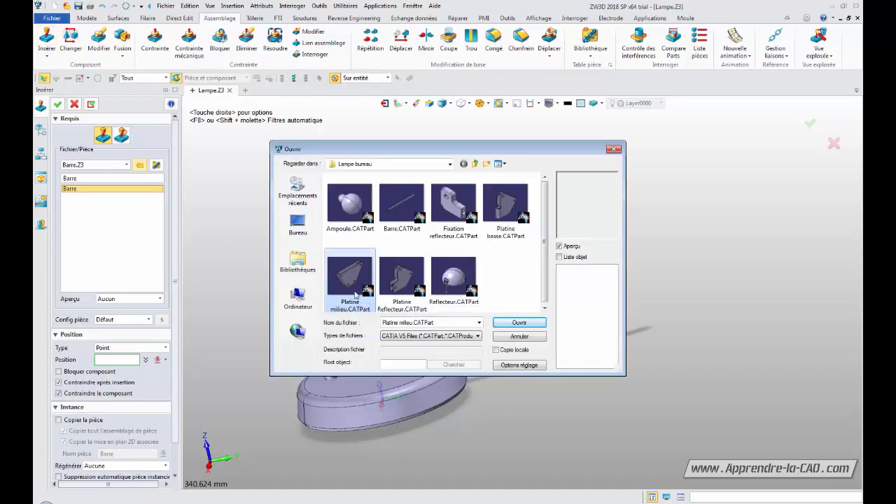
click(522, 325)
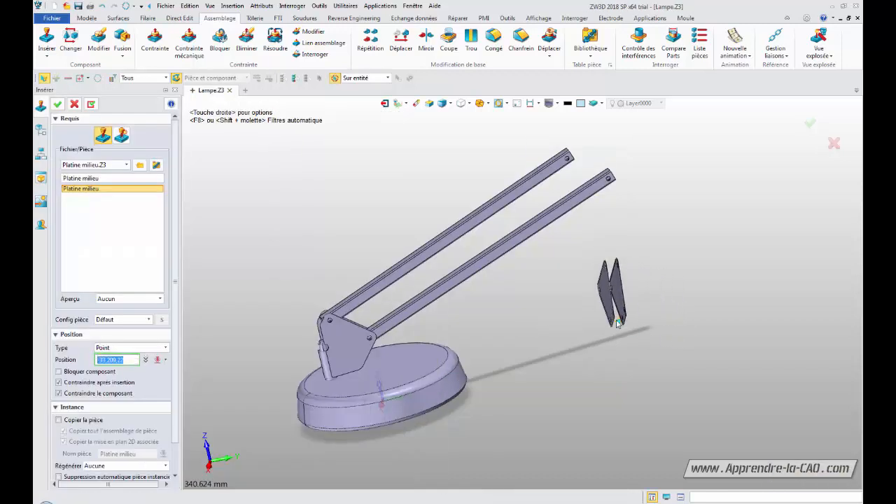
click(652, 192)
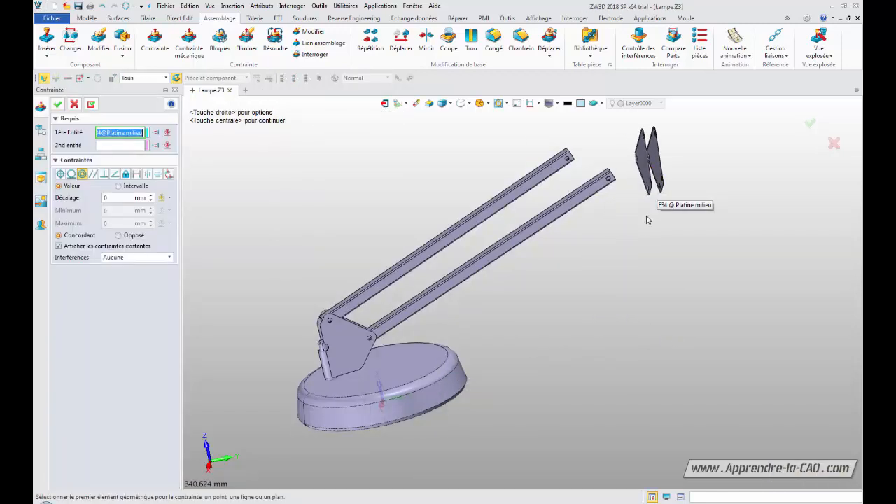
- Set up a Milieu constraint with the faces of the two Platine milieu flanges as base entities
middle_drag(628, 270, 535, 301)
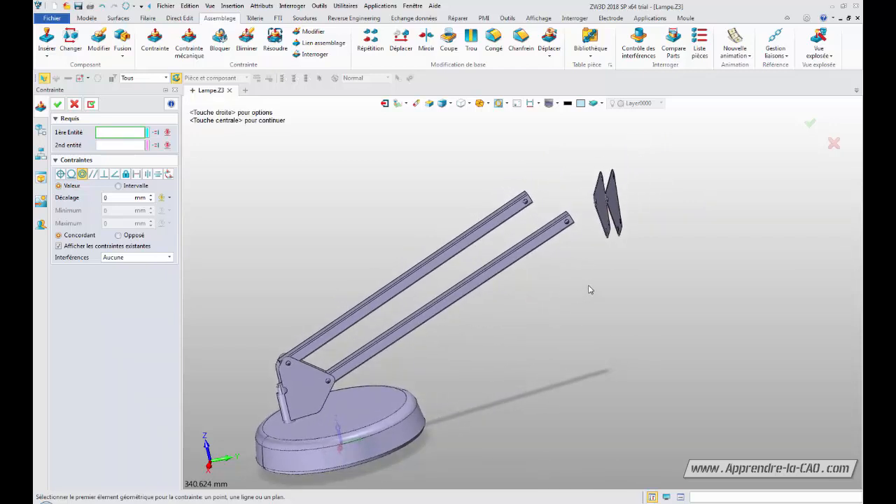
mouse_move(589, 289)
right_down()
mouse_move(506, 280)
mouse_move(578, 297)
right_up()
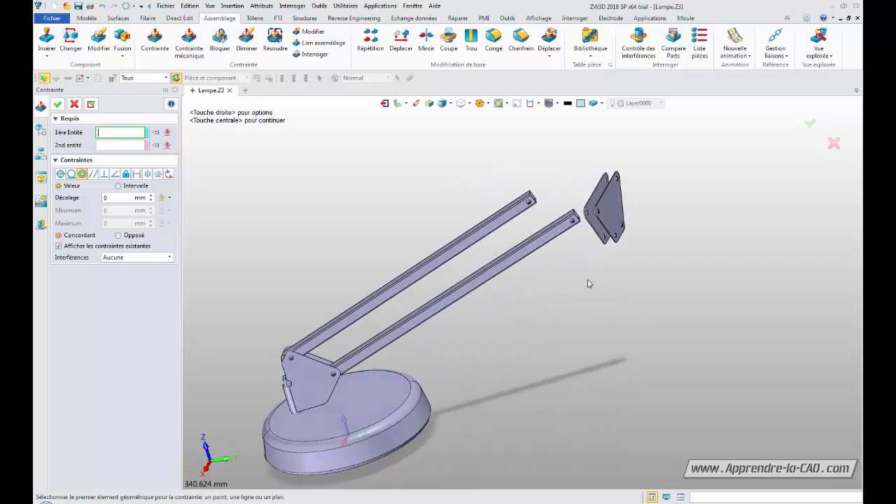
click(148, 174)
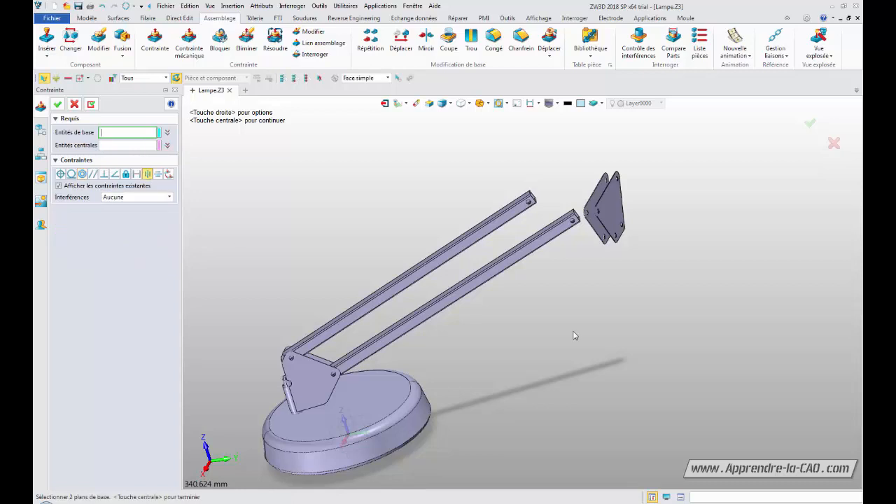
click(597, 234)
right_drag(562, 297, 508, 342)
click(592, 193)
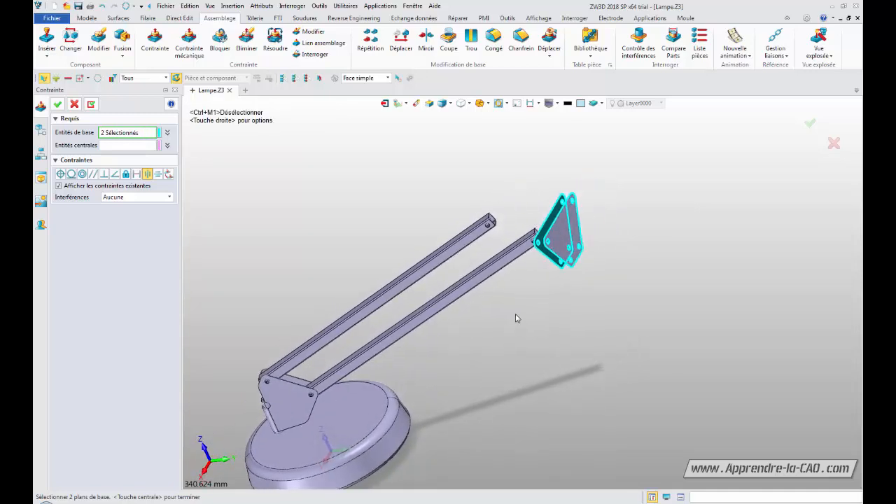
- Use the two opposite side faces of the upper bar as central entities and validate the Milieu constraint
click(119, 146)
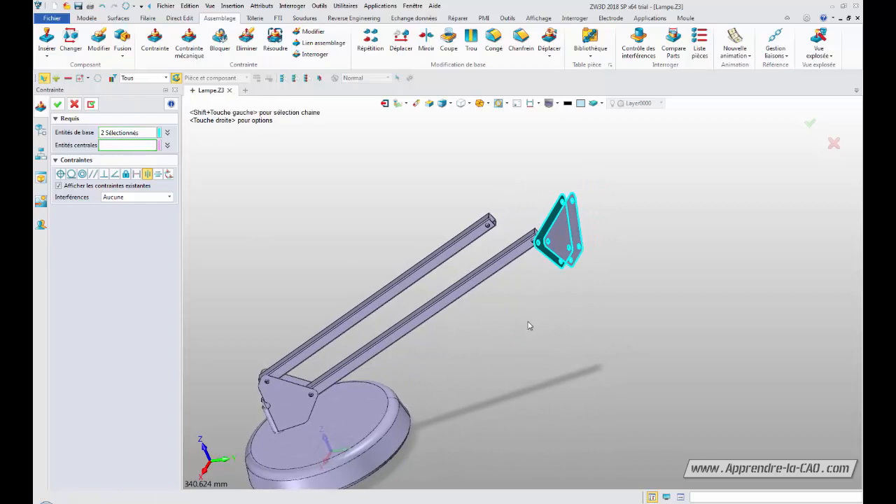
click(475, 240)
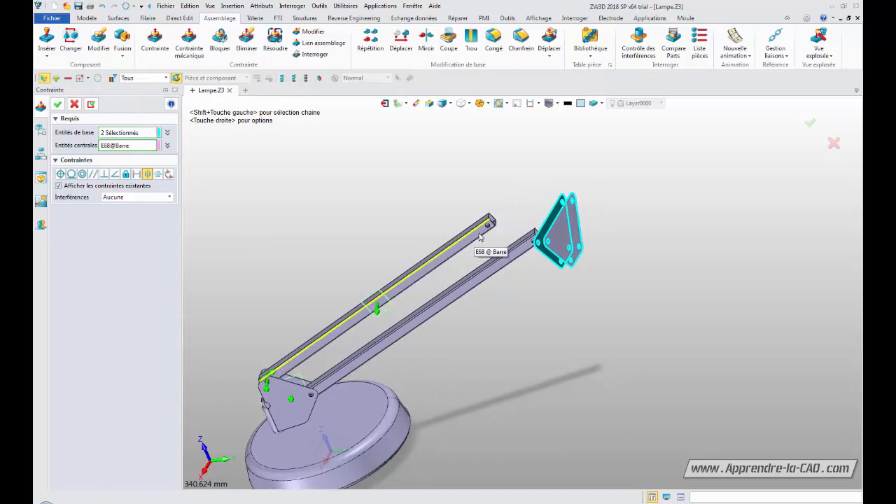
scroll(466, 257, up, 5)
click(501, 200)
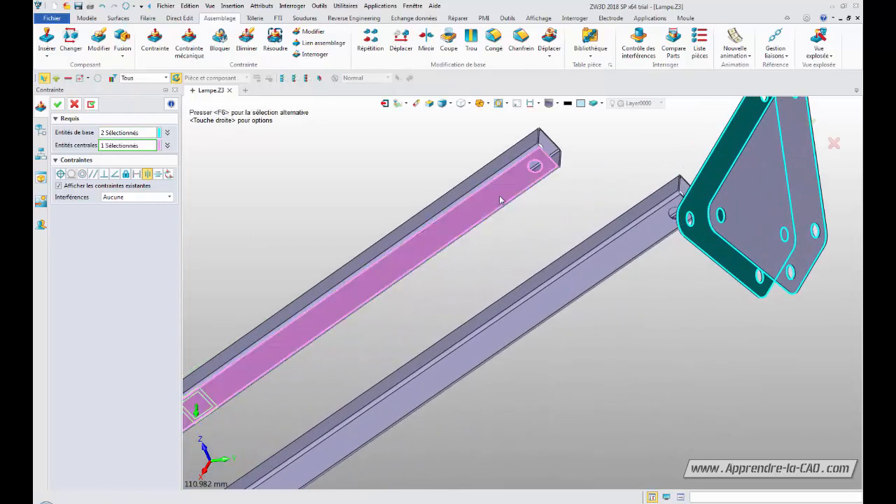
right_drag(516, 247, 465, 304)
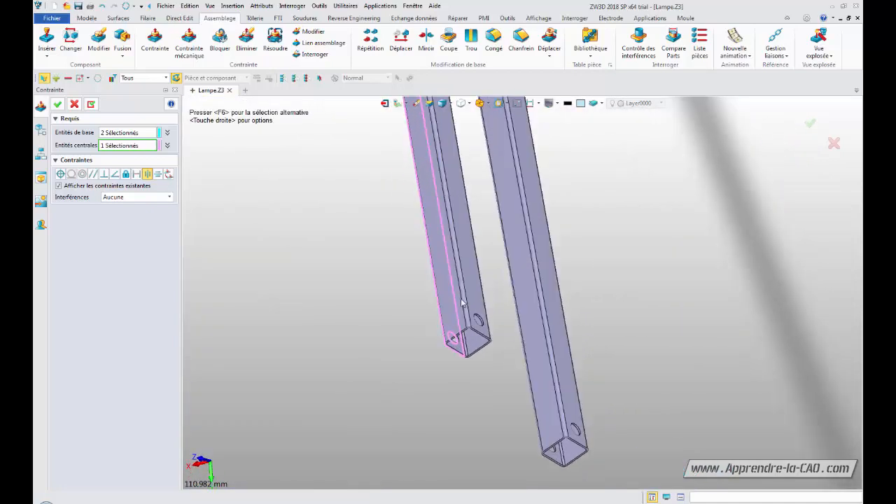
click(472, 279)
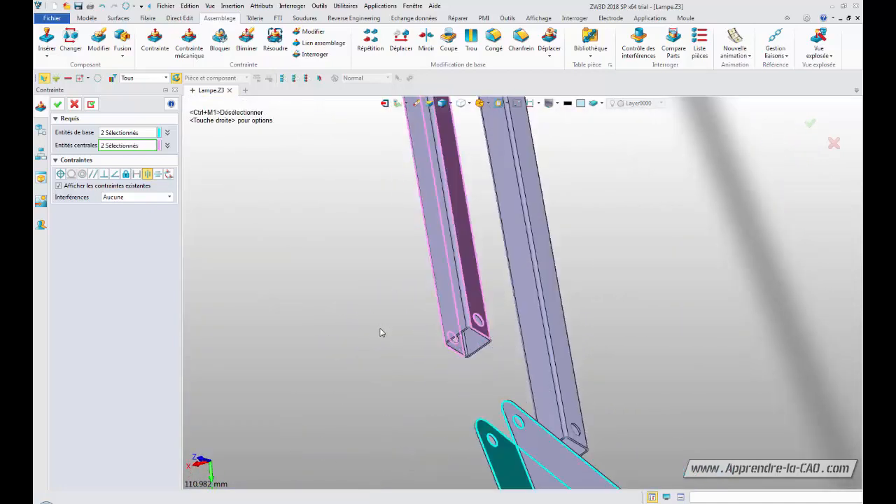
scroll(385, 345, down, 3)
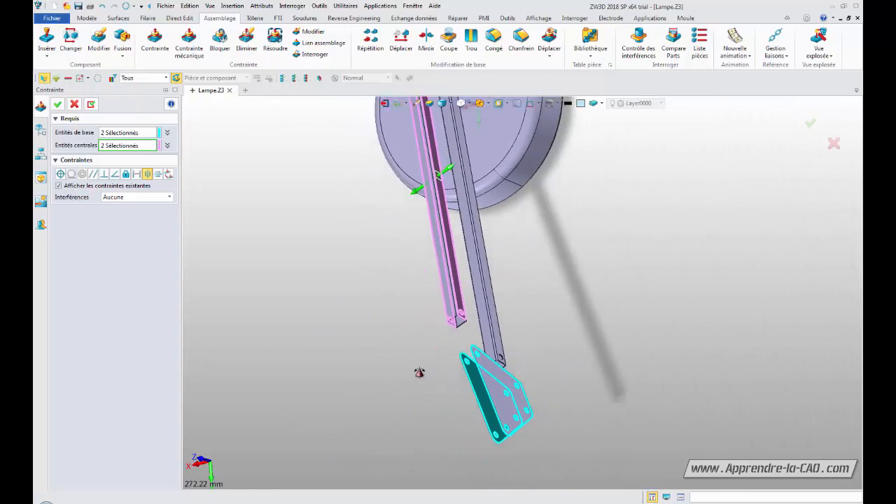
right_drag(439, 372, 562, 427)
middle_drag(442, 316, 441, 336)
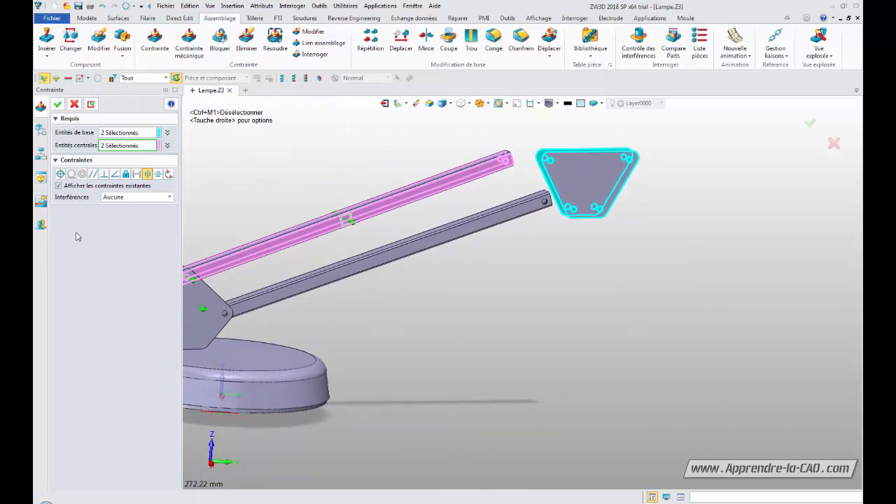
click(58, 104)
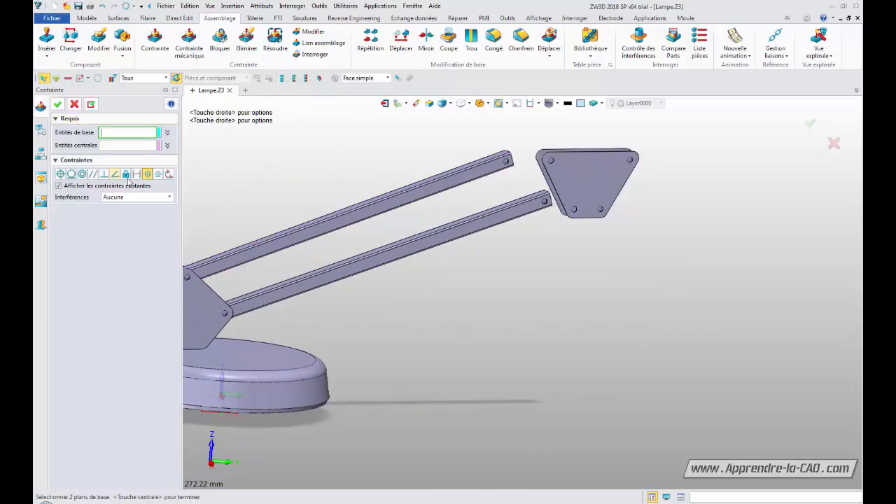
- Set up a Concentrique constraint with the cylindrical face of Platine milieu's upper hole nearest the upper bar as first entity
middle_drag(528, 277, 469, 326)
click(503, 219)
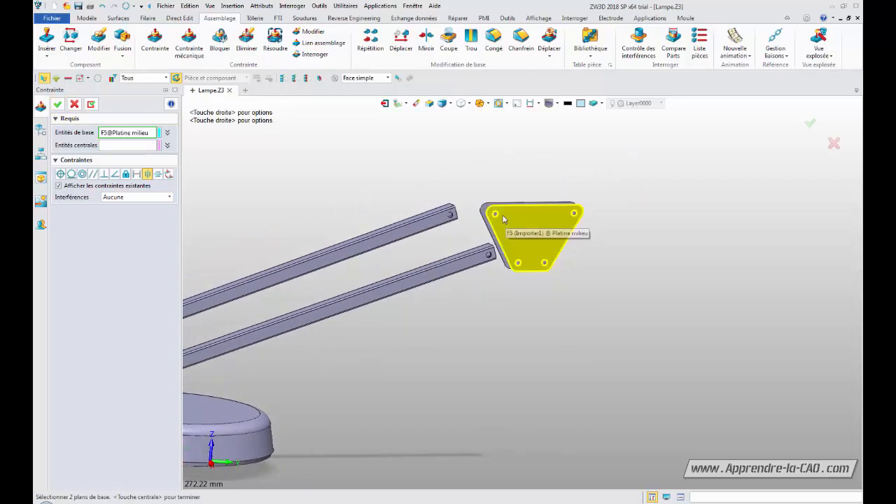
click(82, 173)
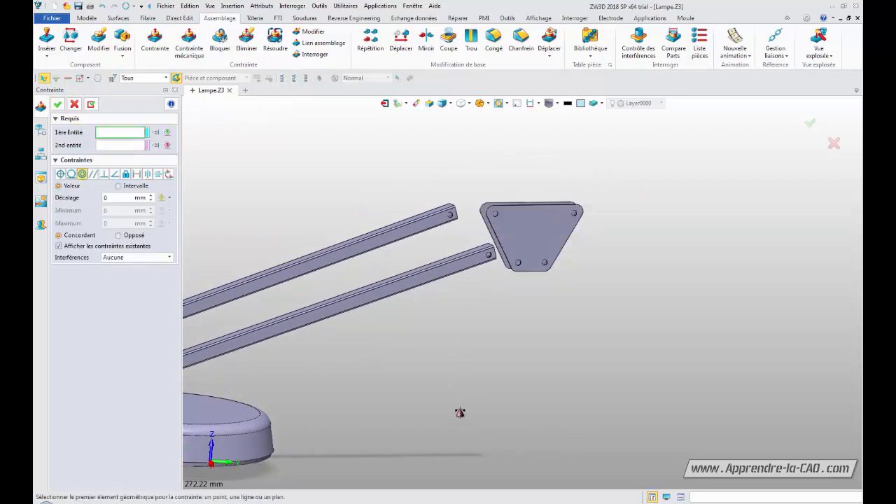
scroll(467, 320, up, 5)
middle_drag(448, 314, 408, 322)
scroll(440, 360, up, 5)
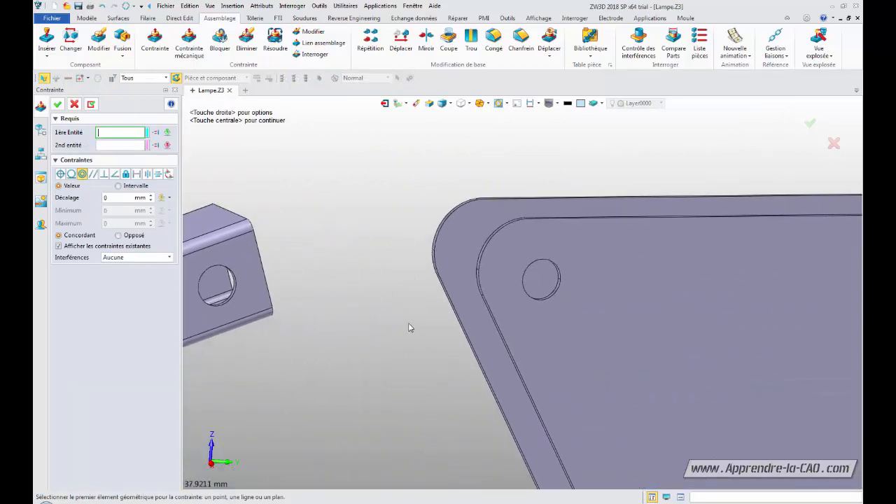
scroll(408, 323, up, 5)
middle_drag(769, 274, 435, 264)
click(471, 229)
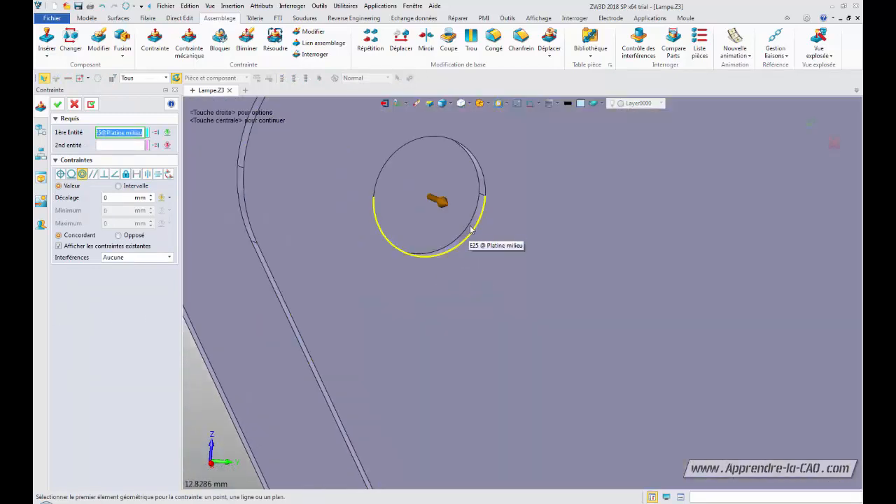
scroll(414, 300, up, 4)
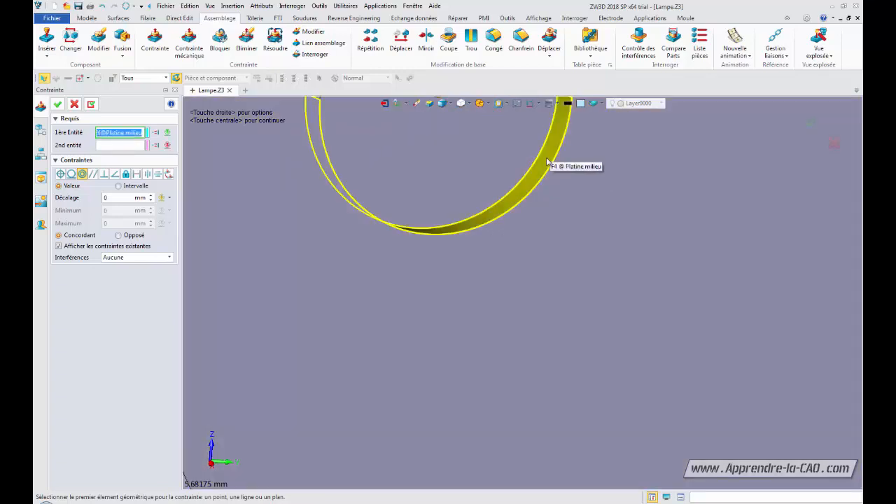
click(549, 161)
scroll(297, 294, down, 10)
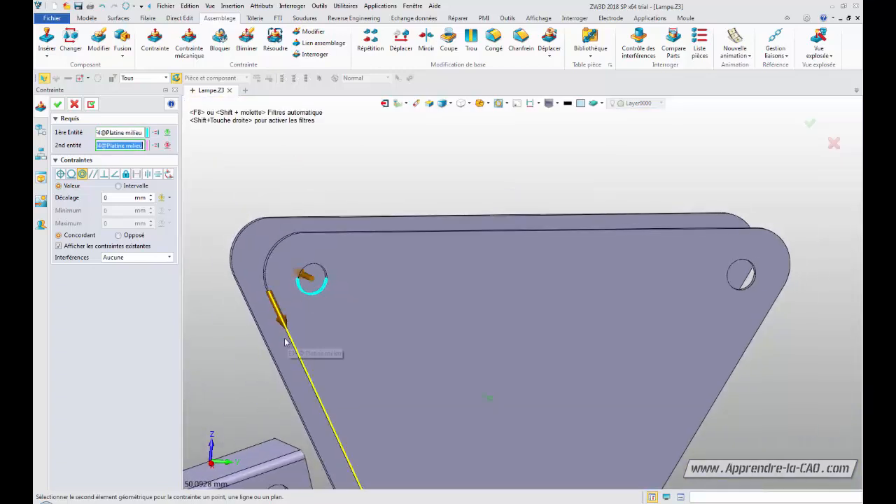
- Use the cylindrical hole face at the upper bar's free end as second entity and validate the Concentrique constraint
middle_drag(252, 333, 487, 268)
scroll(452, 308, up, 7)
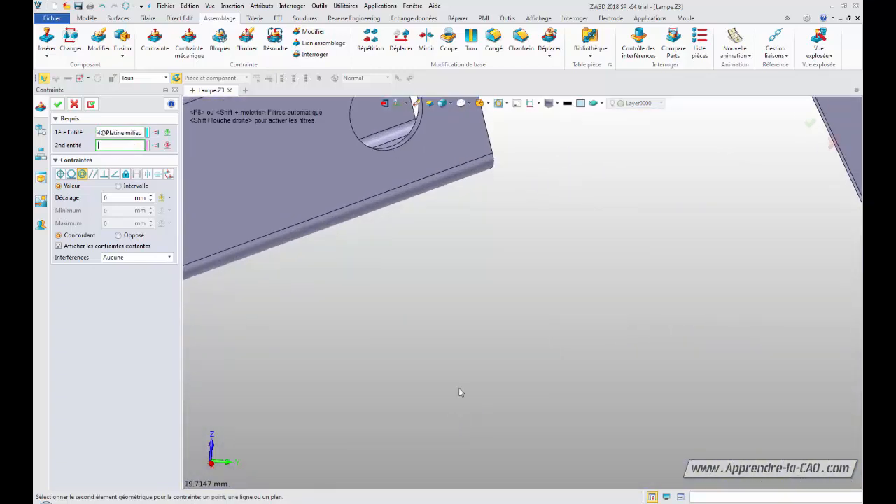
middle_drag(445, 311, 500, 451)
click(444, 272)
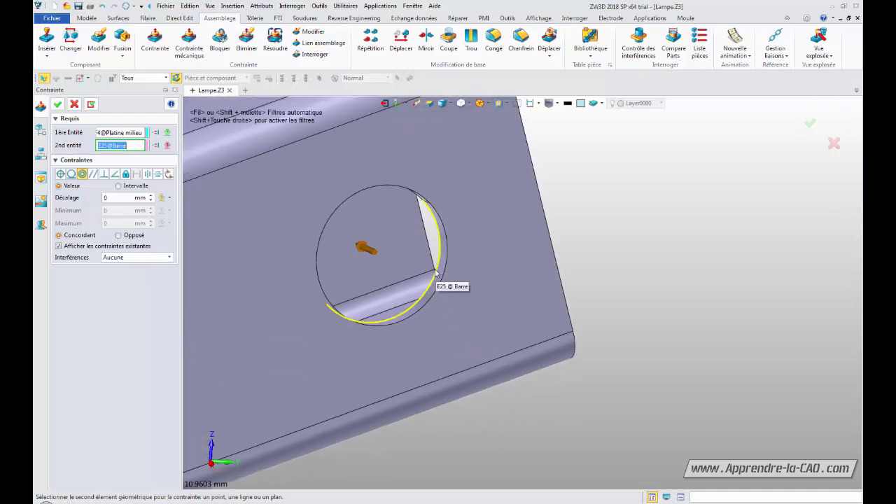
scroll(442, 293, up, 3)
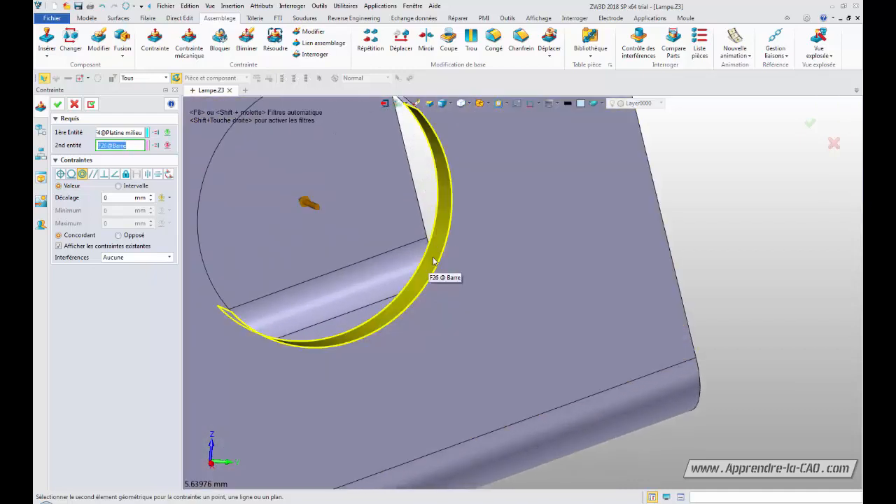
click(433, 265)
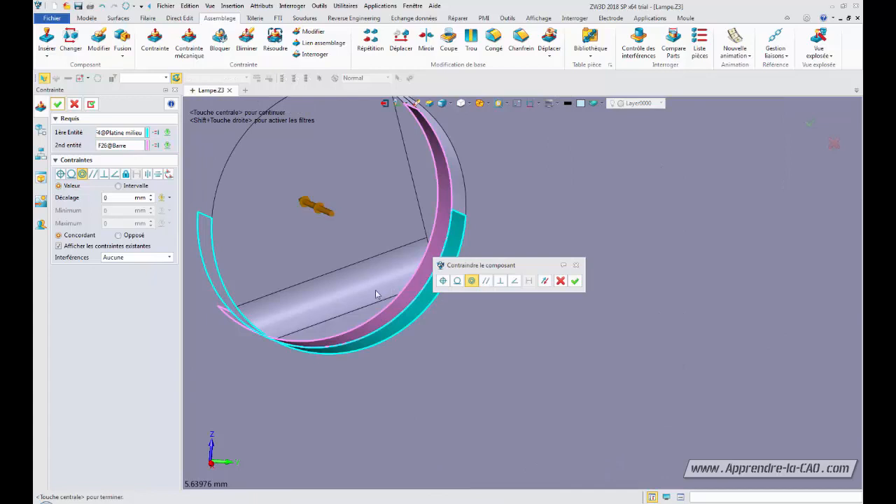
click(575, 281)
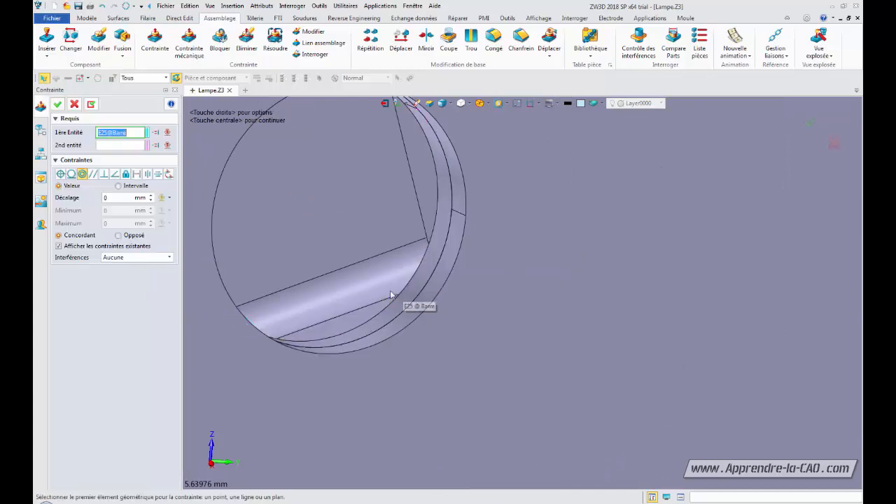
- Close the constraint command and swing Platine milieu upward about its upper bar joint to expose the lower bar's end hole
scroll(345, 253, down, 3)
scroll(346, 254, down, 4)
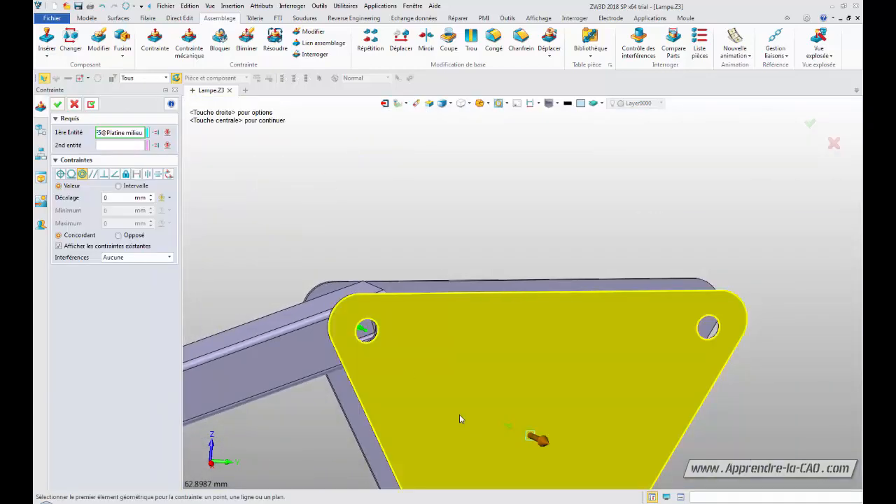
middle_drag(459, 419, 456, 163)
middle_drag(489, 414, 450, 478)
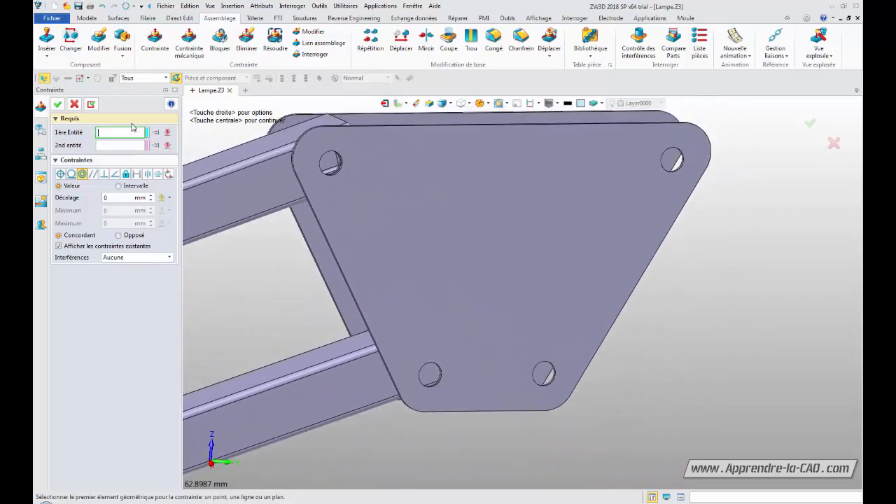
click(75, 105)
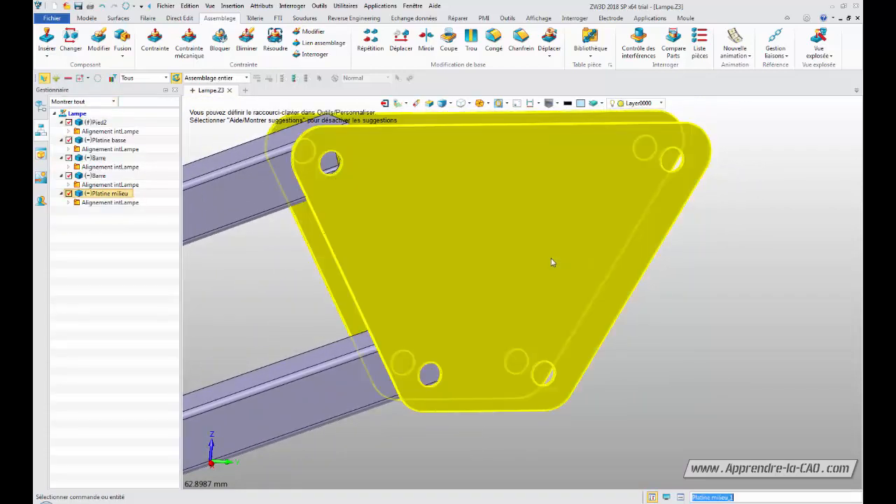
drag(551, 258, 552, 127)
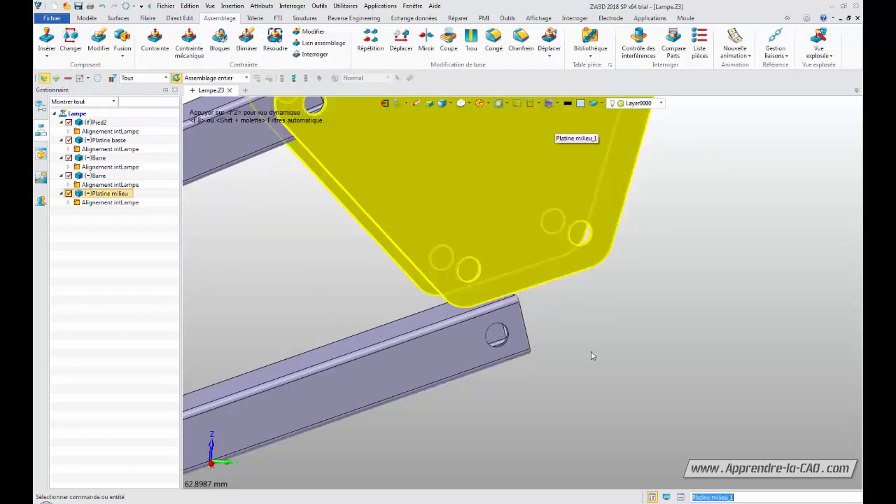
- Set up another Concentrique constraint with the cylindrical face of Platine milieu's lower hole nearest the lower bar as first entity
scroll(600, 399, up, 3)
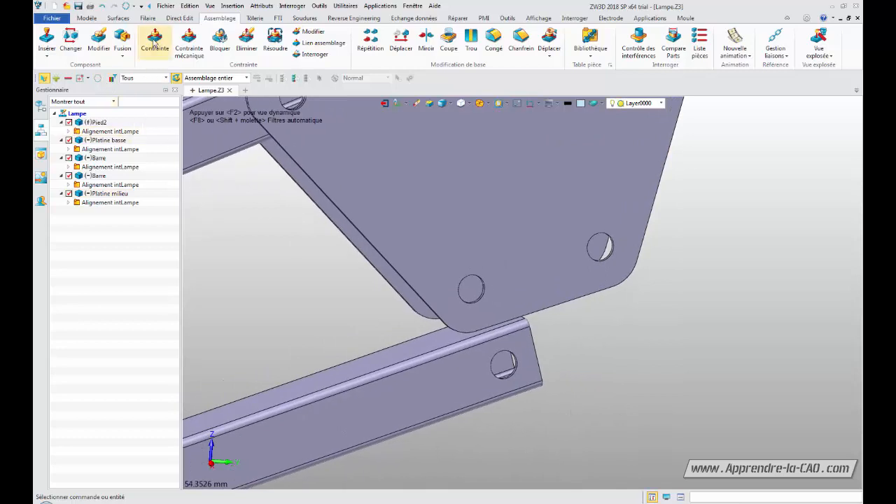
click(155, 43)
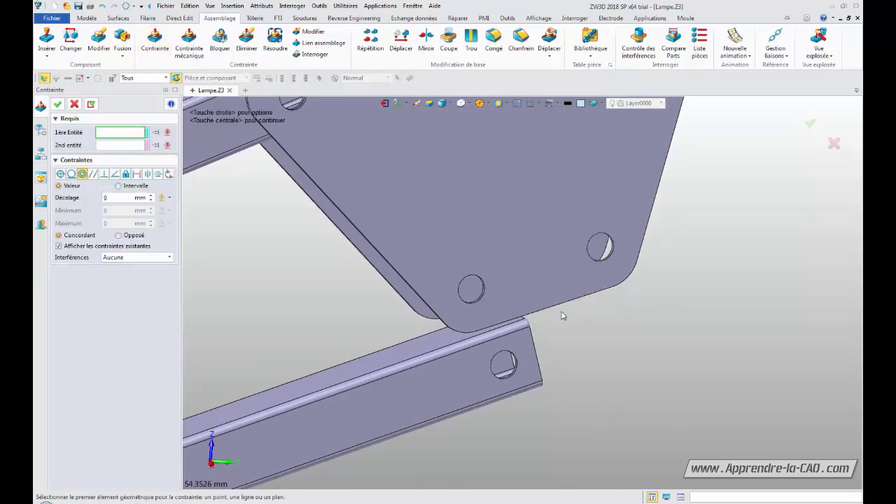
scroll(605, 374, up, 8)
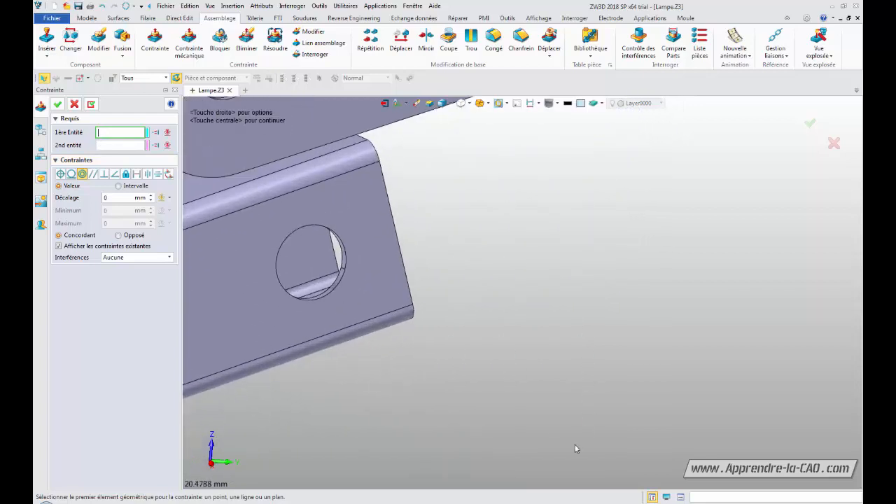
scroll(684, 398, up, 5)
scroll(433, 271, down, 3)
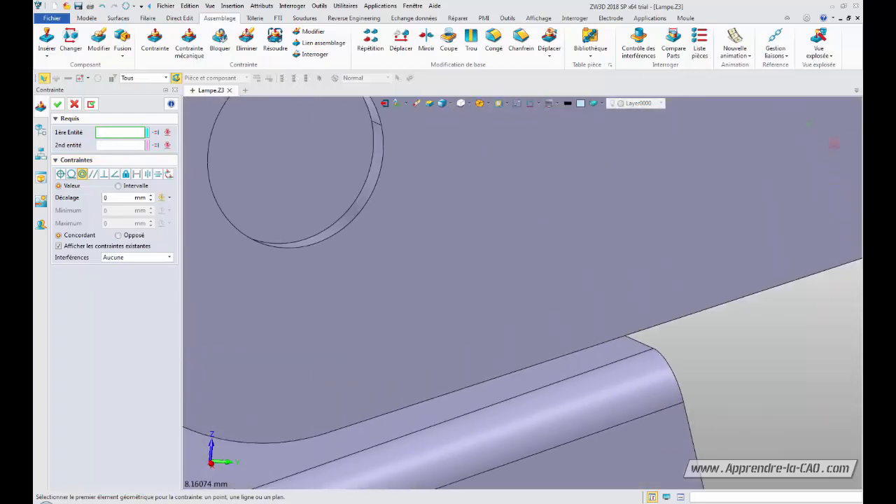
click(379, 186)
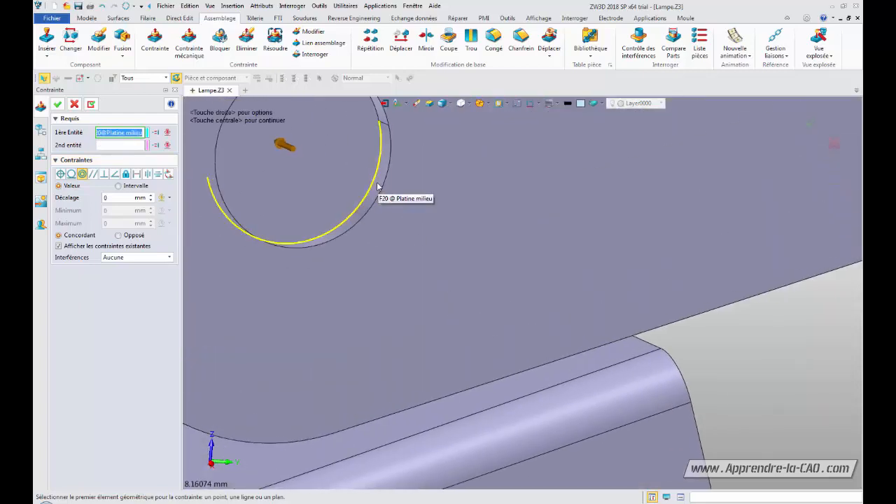
click(378, 186)
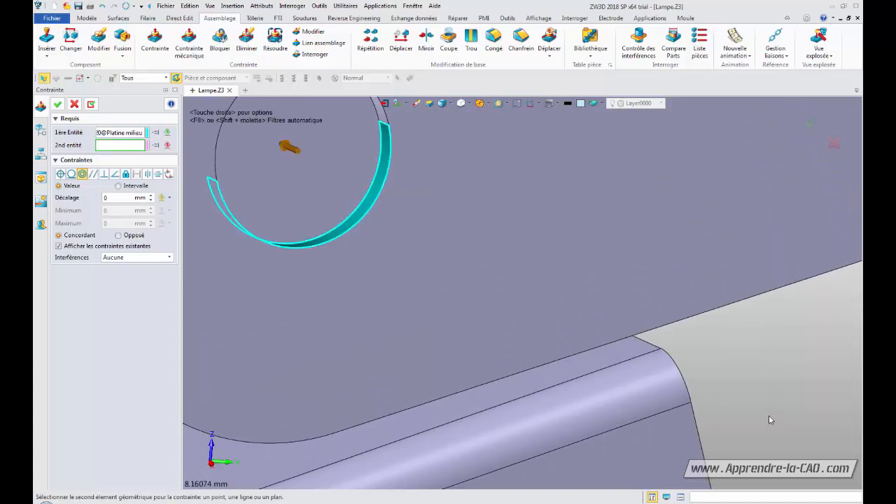
- Use the lower bar's end hole face as second entity, validate the Concentrique constraint, accept the overconstraint, and close the command
middle_drag(379, 186, 627, 131)
click(463, 415)
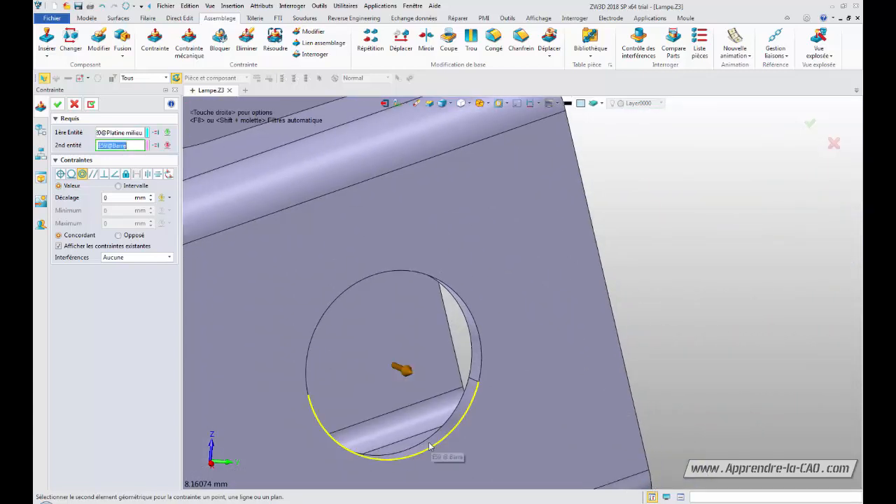
click(472, 398)
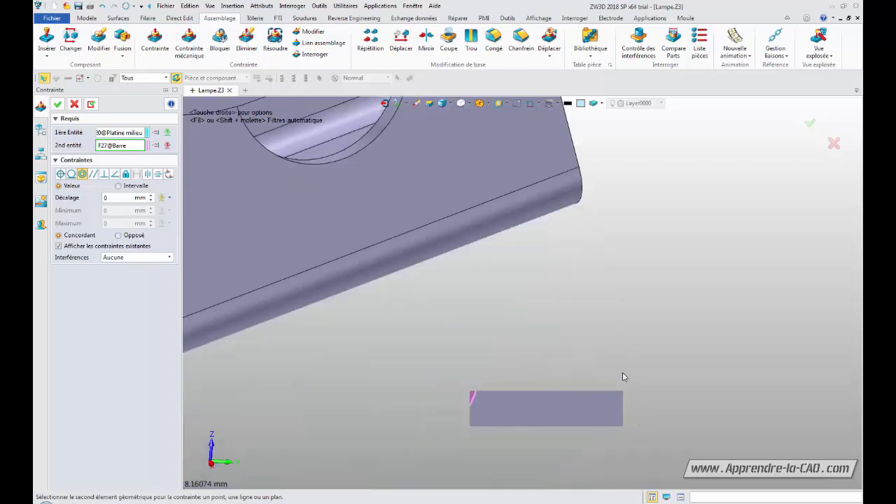
scroll(326, 210, down, 10)
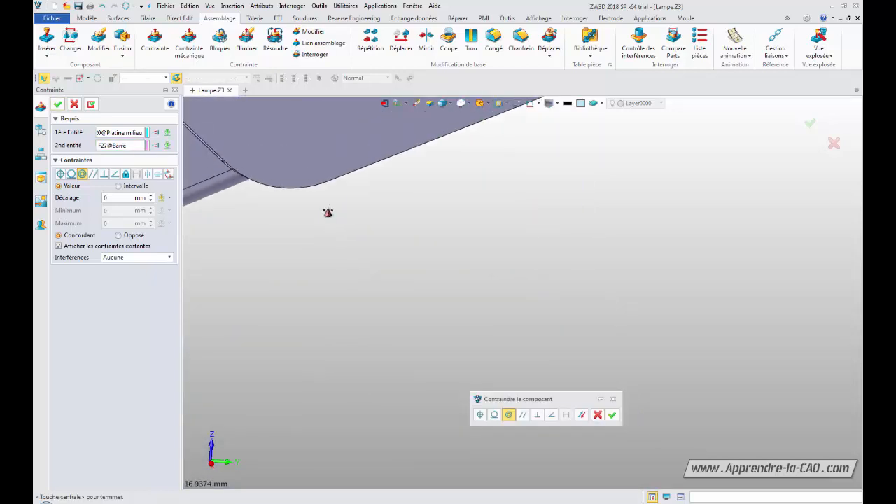
middle_drag(350, 377, 548, 354)
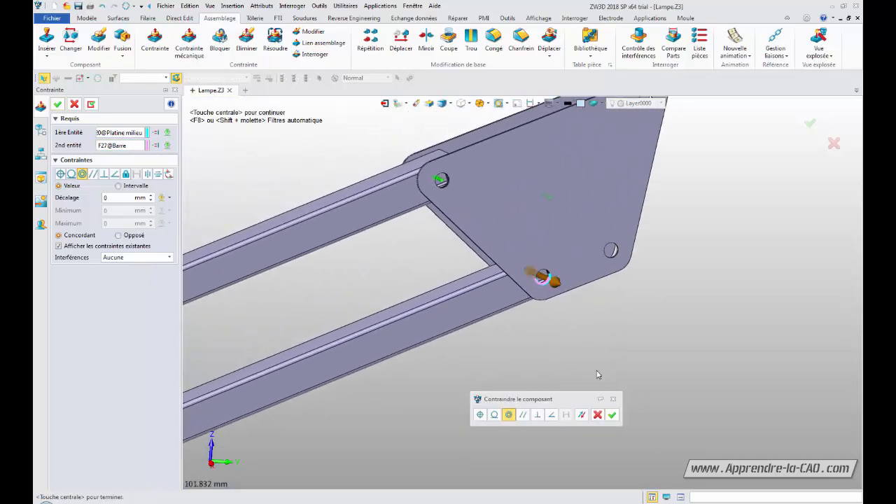
click(612, 415)
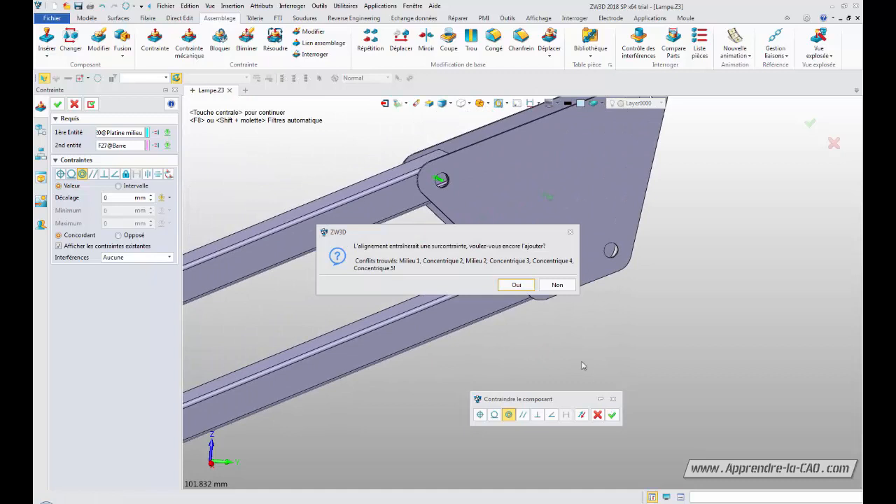
click(519, 287)
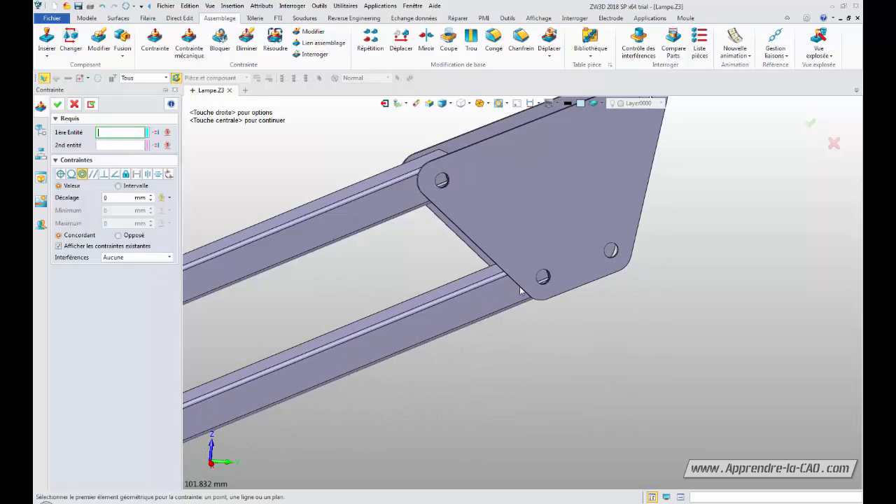
click(73, 105)
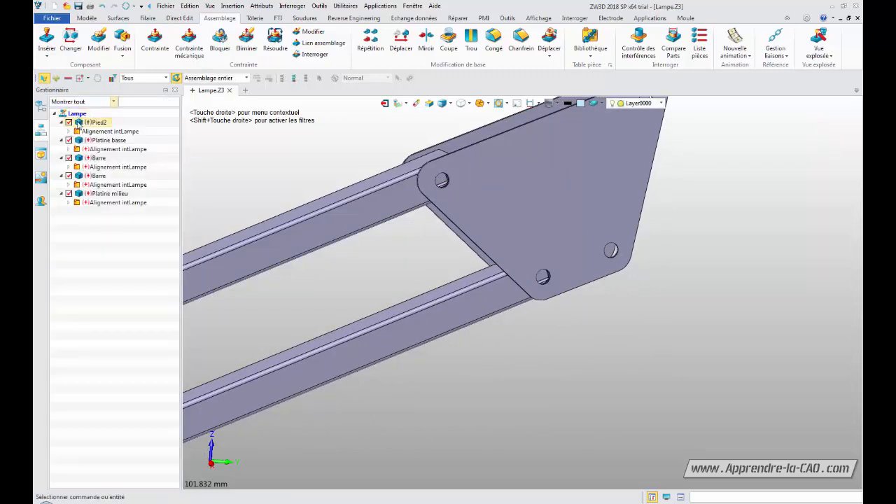
- Expand Platine milieu's constraint list and examine its constraints alongside the whole lamp
click(68, 202)
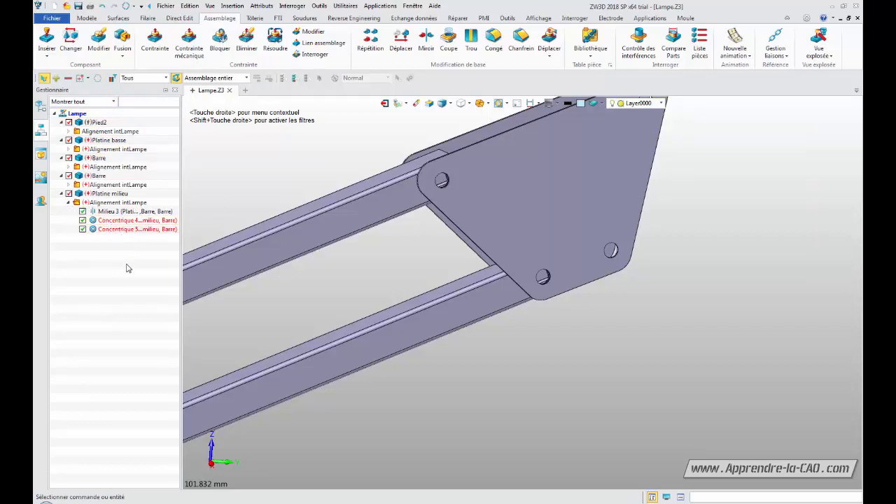
middle_drag(360, 260, 432, 302)
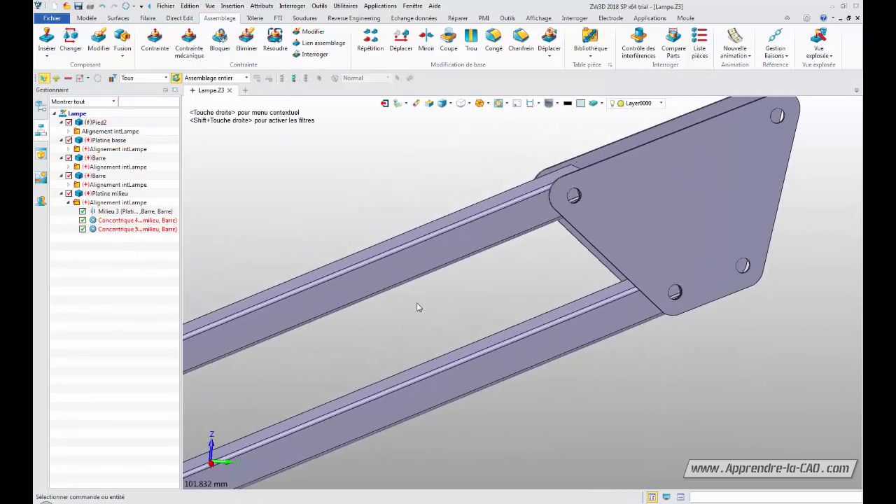
scroll(413, 312, down, 5)
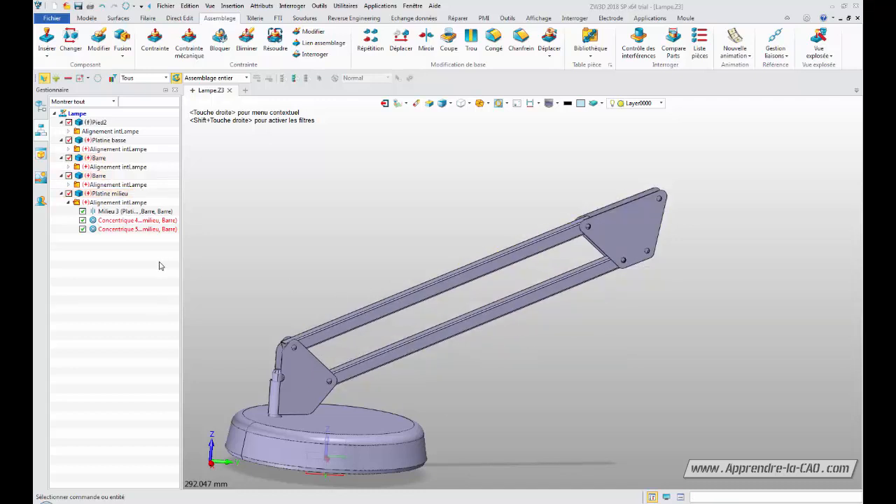
- Edit the Concentrique 4 constraint between Platine milieu and the upper bar, set its orientation to Opposé, and validate it
double_click(118, 221)
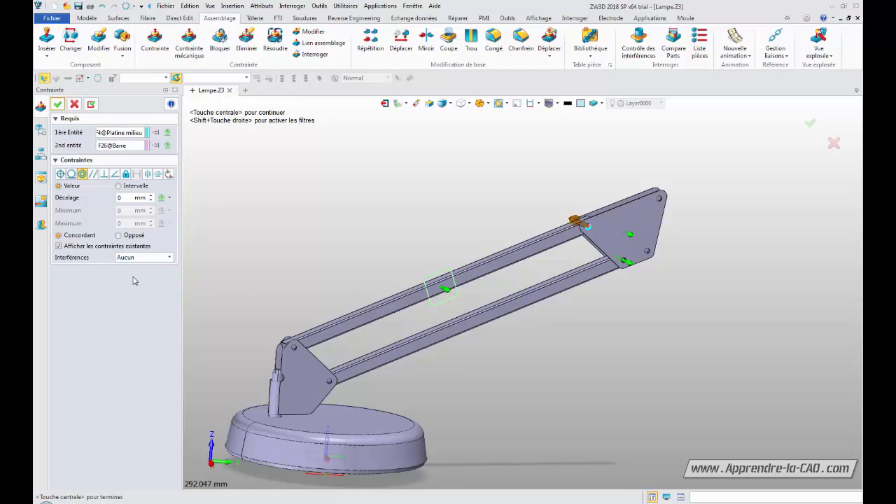
click(118, 235)
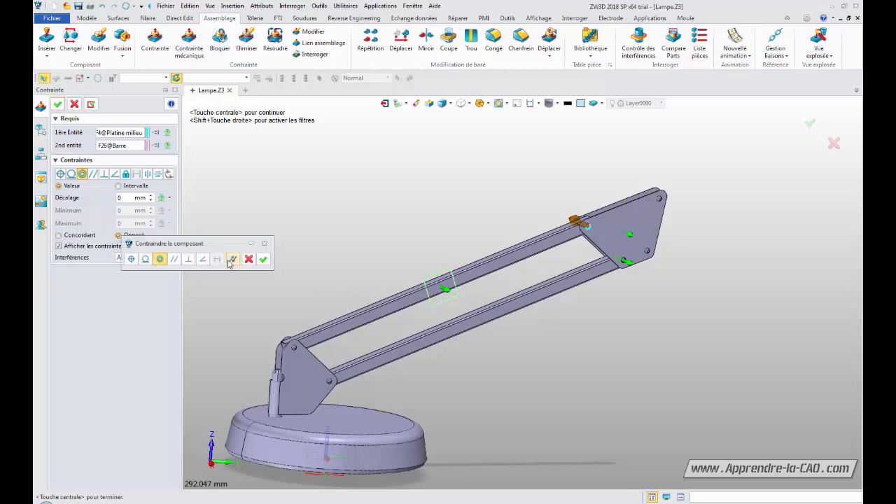
click(263, 260)
click(507, 285)
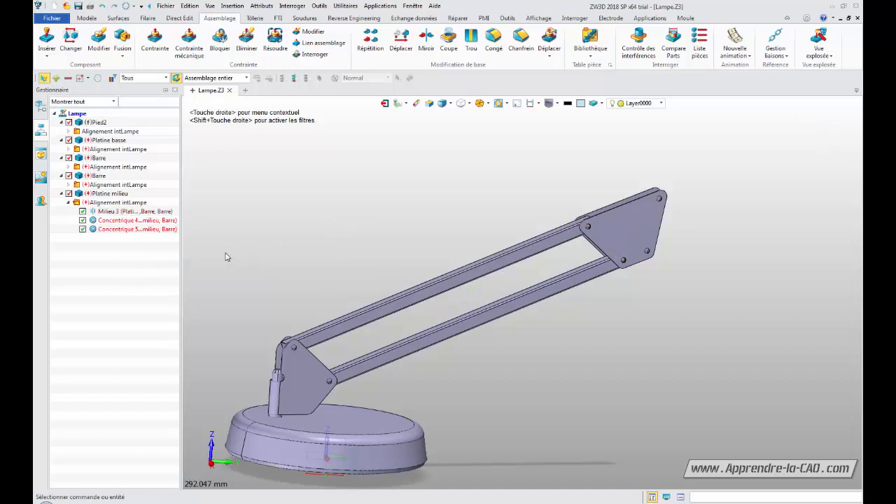
- Edit the Concentrique 5 constraint between Platine milieu and the lower bar, set its orientation to Opposé, and validate it
double_click(126, 230)
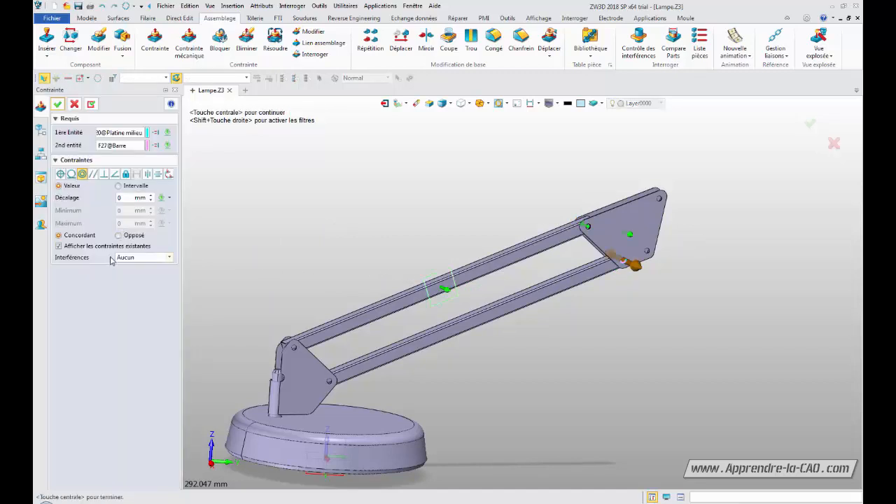
click(123, 237)
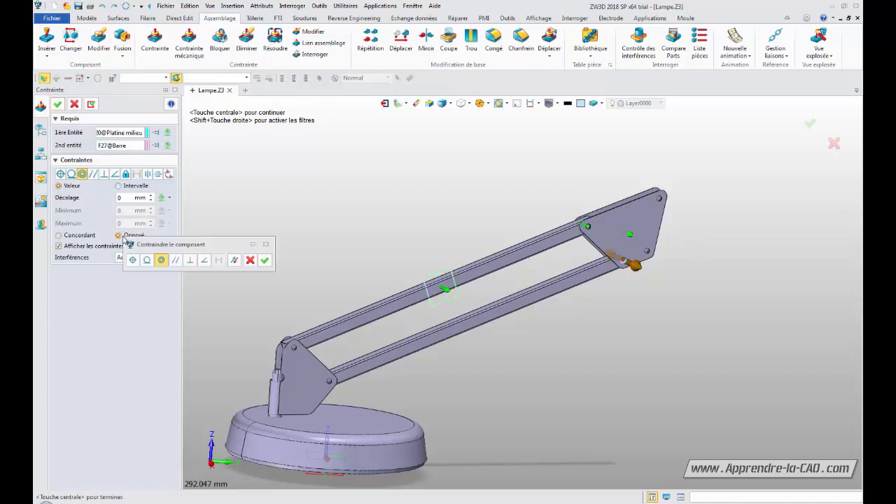
click(272, 266)
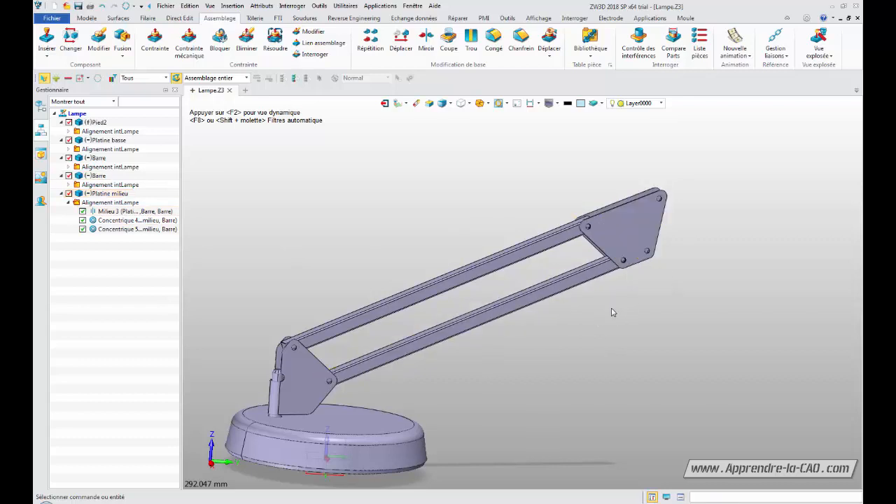
- Review the orientation settings of Platine milieu's Concentrique 5 and Concentrique 4 constraints, closing each without changes
double_click(113, 231)
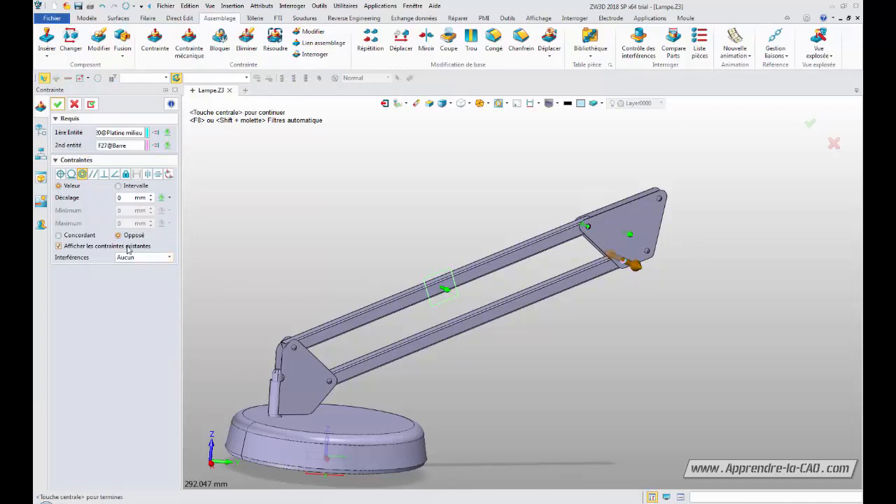
click(59, 105)
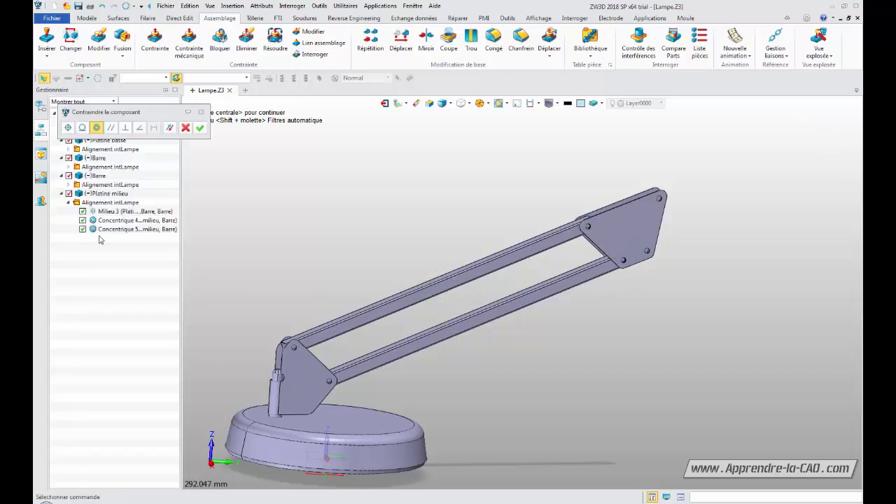
double_click(119, 220)
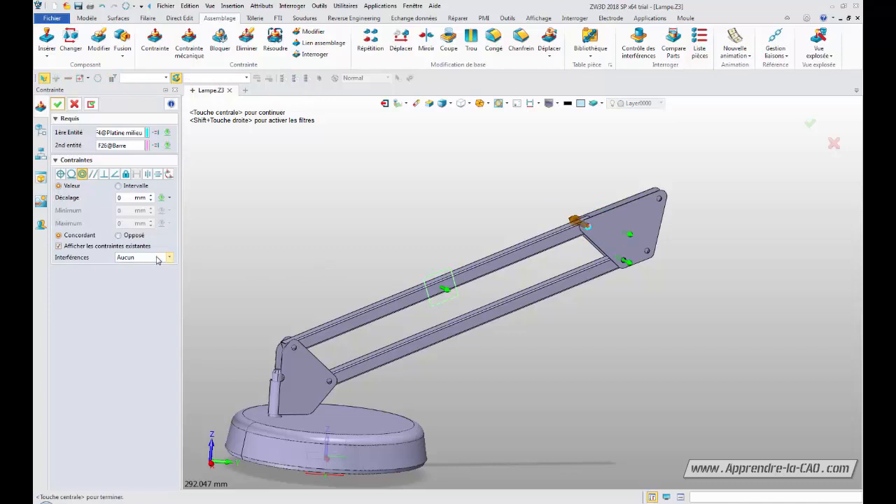
click(58, 104)
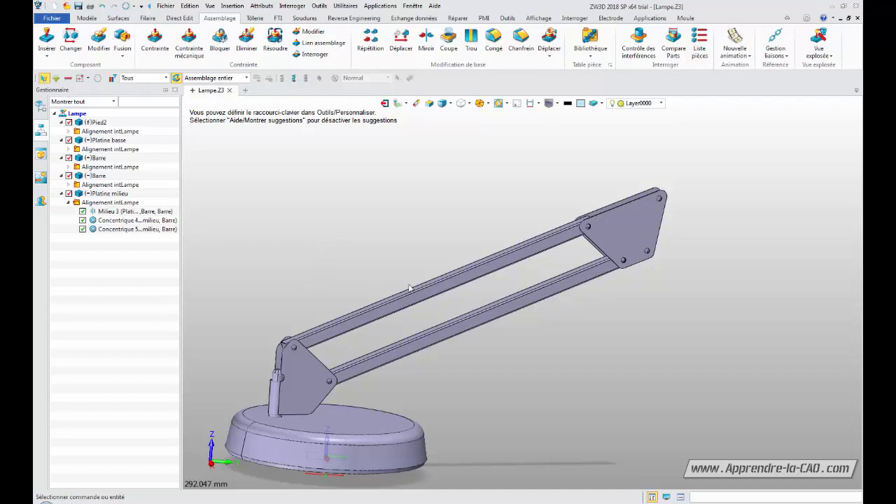
- Display the constraint status of the assembly's components and move the lower plate to swivel the arm on its base
middle_drag(568, 371, 579, 343)
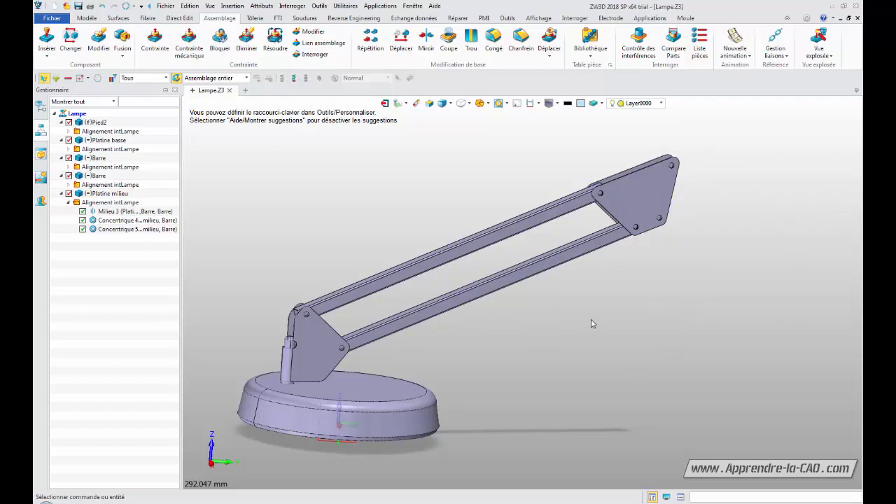
click(313, 54)
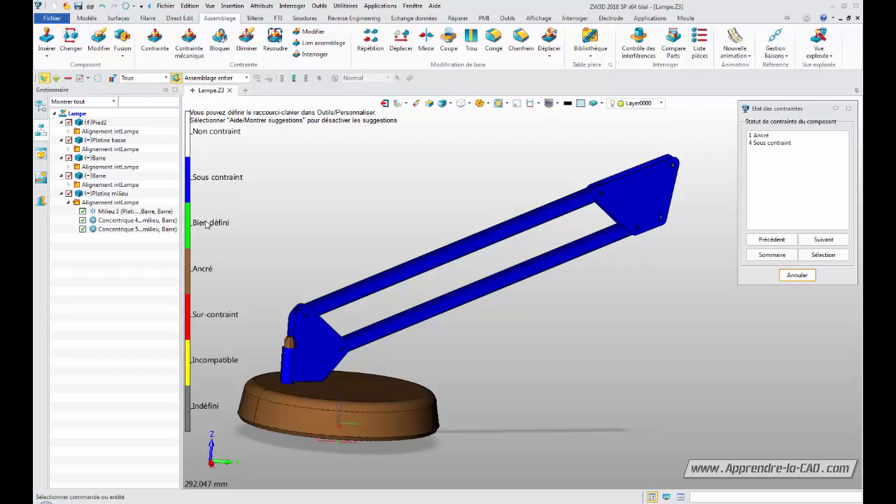
click(318, 347)
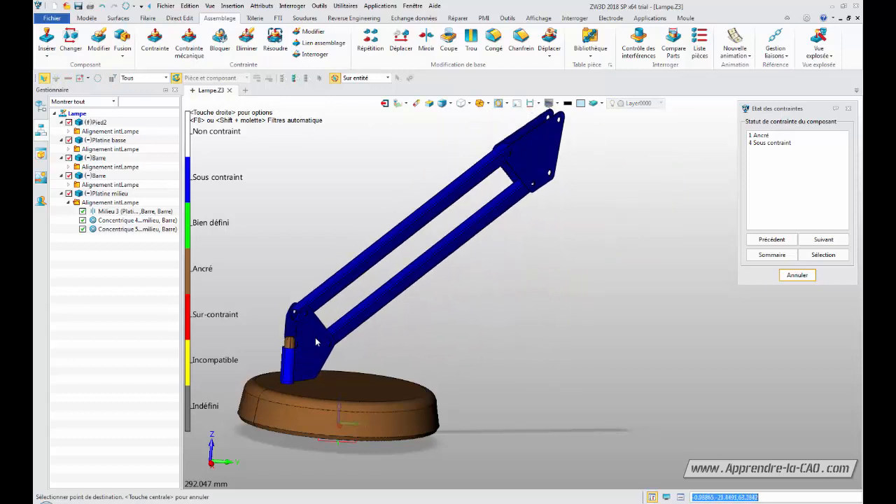
click(315, 339)
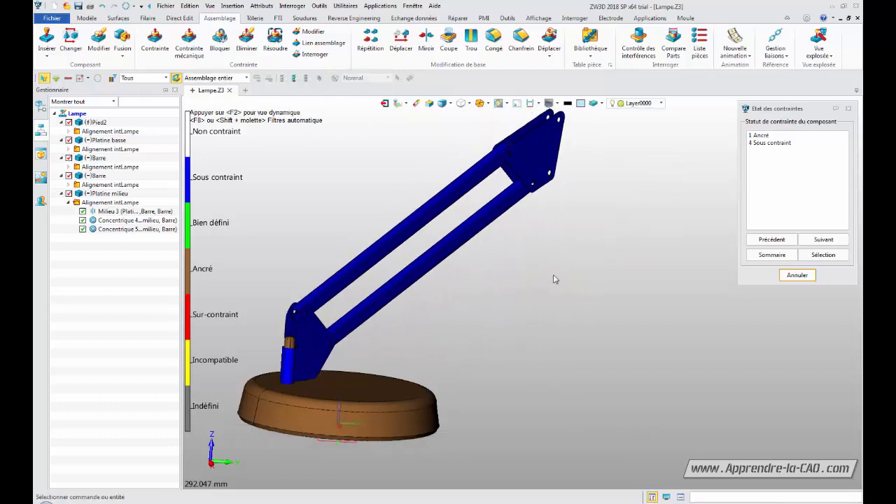
- Swing the arm up and down by its upper and lower bars, and close the constraint status display
click(487, 195)
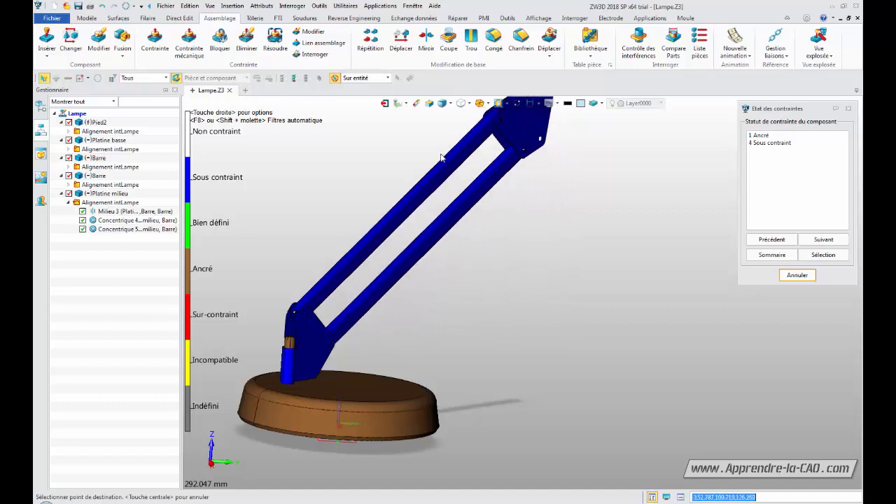
click(464, 191)
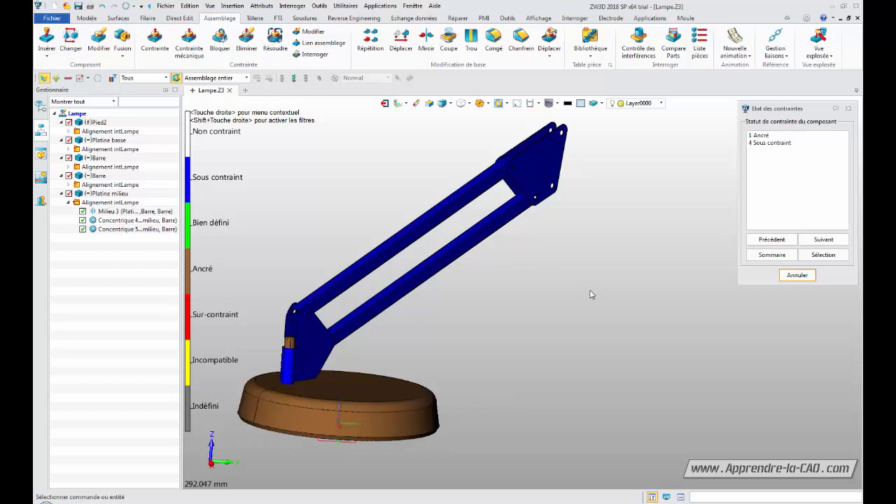
click(501, 239)
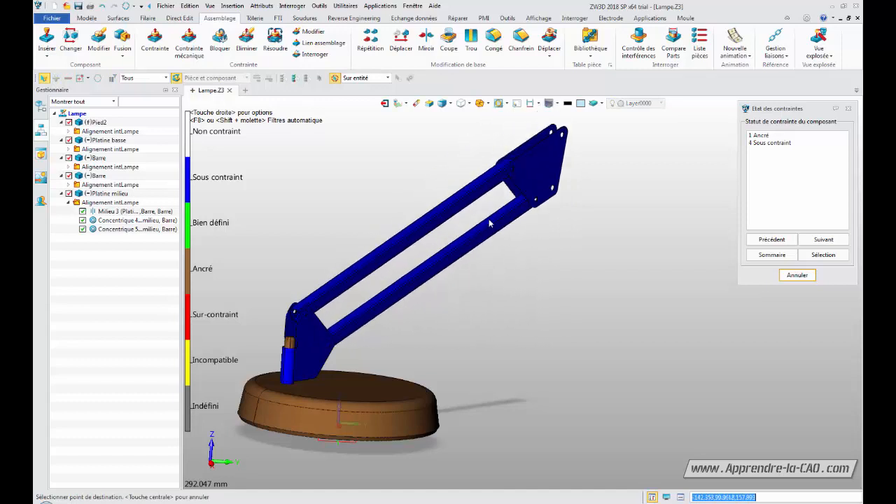
click(573, 299)
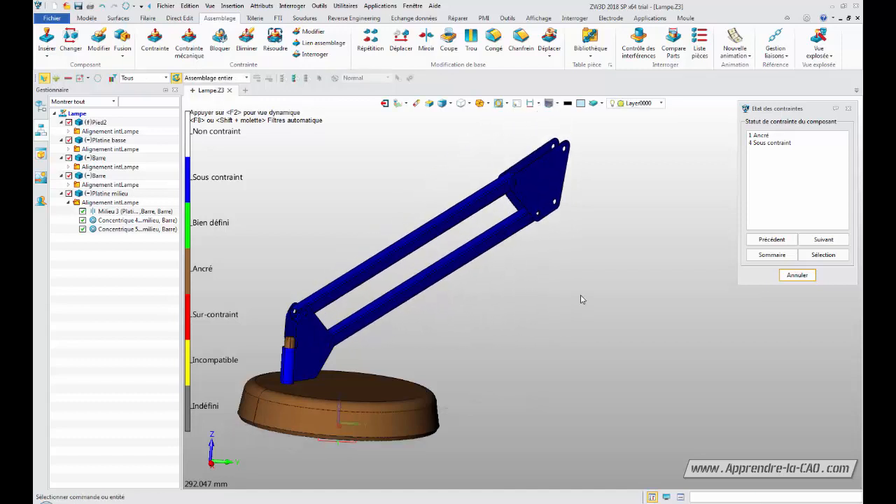
click(797, 274)
- Reposition the articulated arm by moving its plate so that it stands at a steeper angle above the base
middle_drag(555, 316, 594, 316)
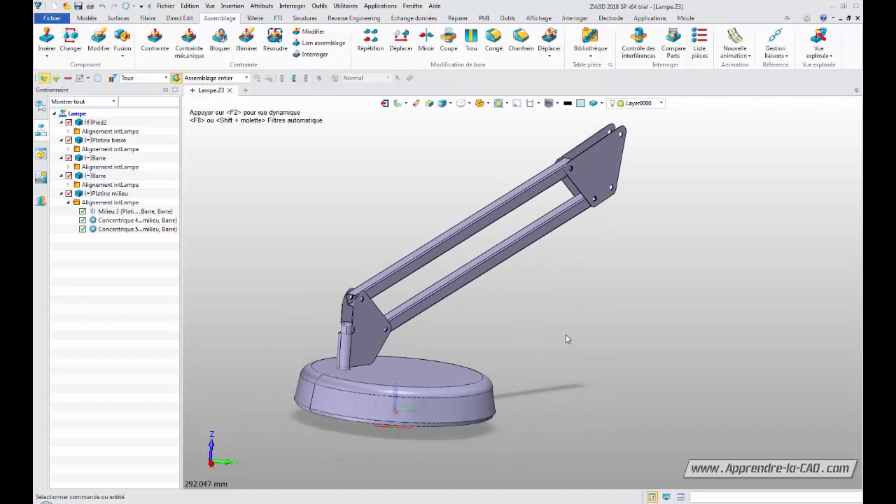
middle_drag(567, 346, 505, 343)
drag(620, 225, 480, 208)
middle_drag(481, 208, 579, 302)
middle_drag(553, 232, 596, 297)
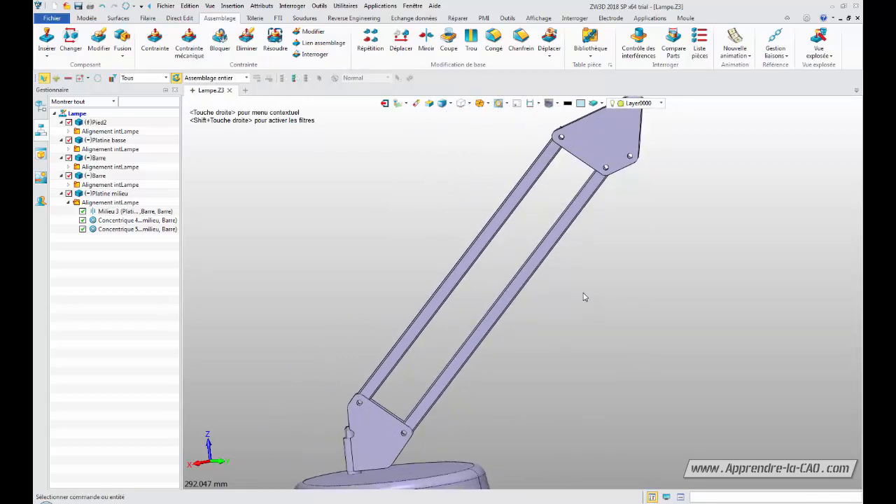
- Swing the arm by its lower bar in successive moves until it stands nearly vertical, and check the lamp from another angle
scroll(586, 312, up, 1)
scroll(585, 312, down, 4)
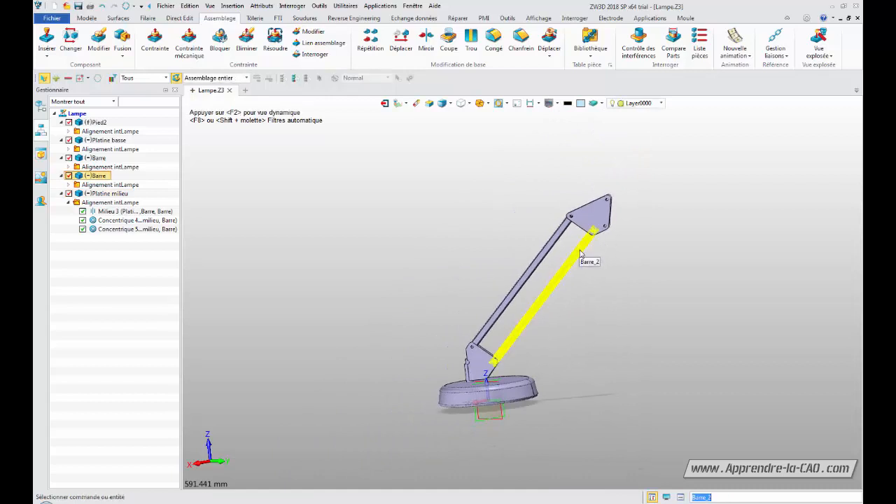
drag(580, 253, 542, 269)
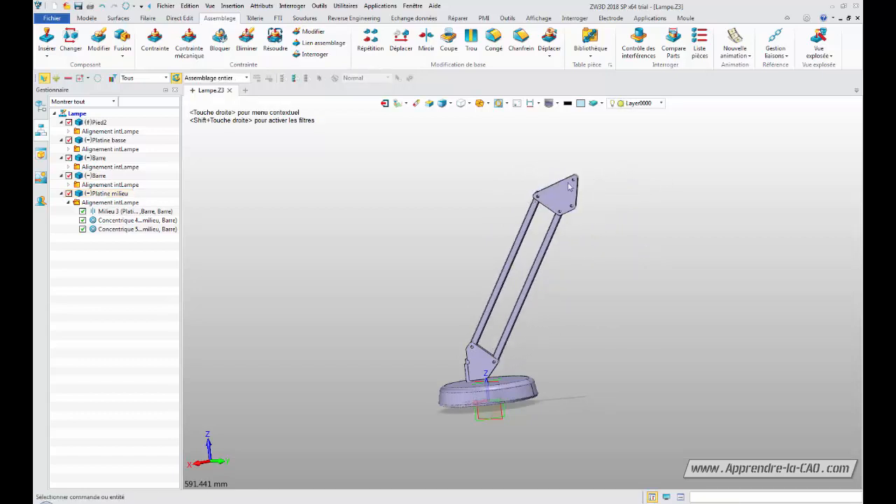
drag(547, 255, 514, 247)
middle_drag(589, 299, 584, 320)
right_drag(576, 339, 545, 240)
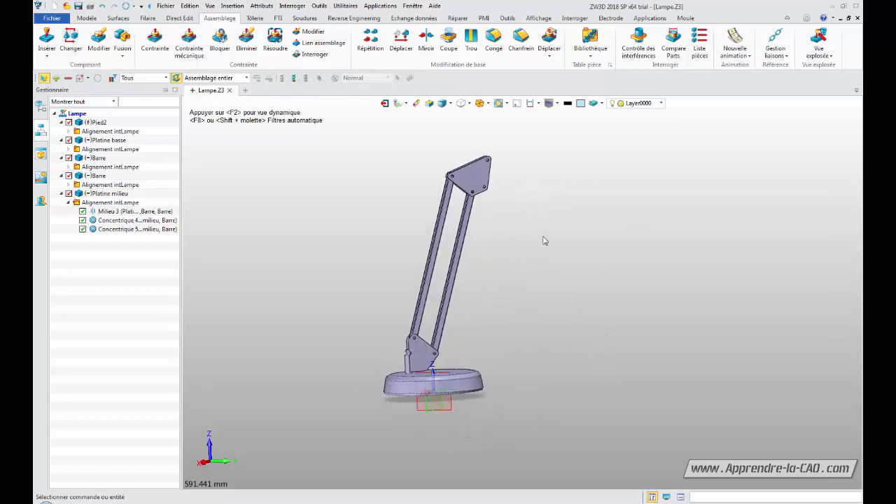
right_drag(562, 278, 530, 225)
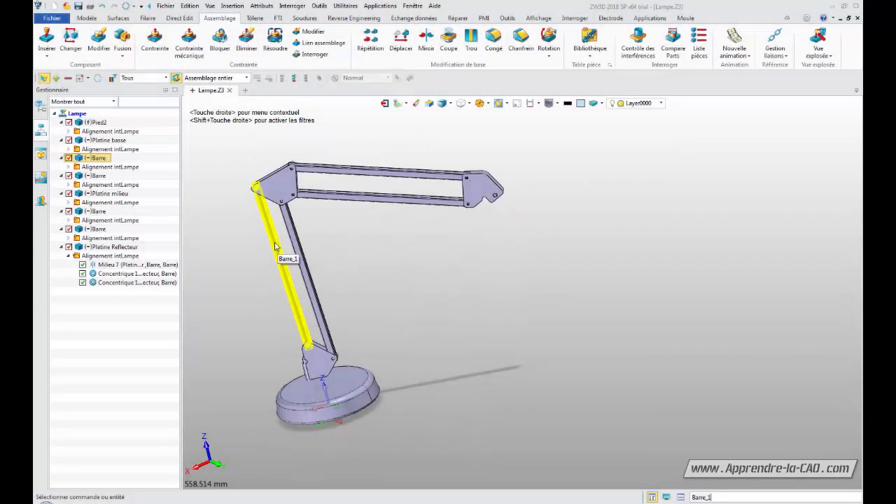
- Swing the lower arm nearly upright by its bar and tilt the upper arm's bars downward to test the complete mechanism
drag(276, 246, 318, 268)
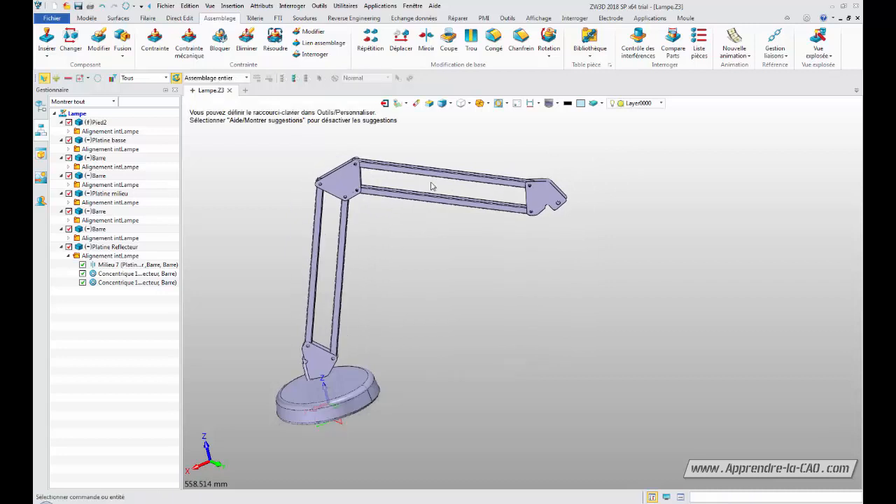
drag(458, 181, 349, 235)
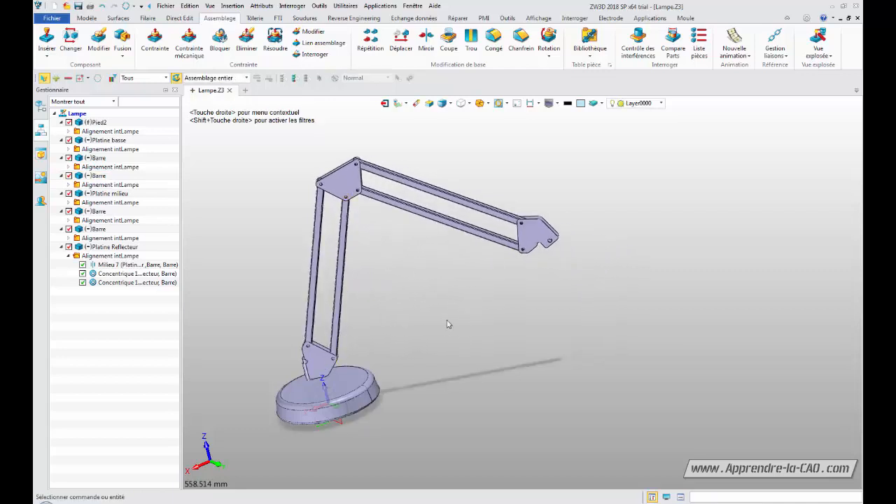
mouse_move(453, 324)
middle_down()
mouse_move(430, 324)
mouse_move(466, 322)
middle_up()
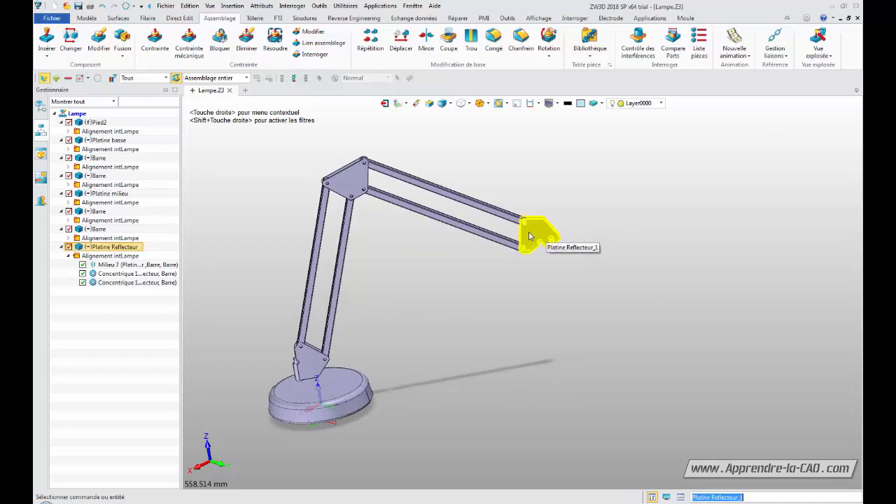
middle_drag(561, 305, 516, 308)
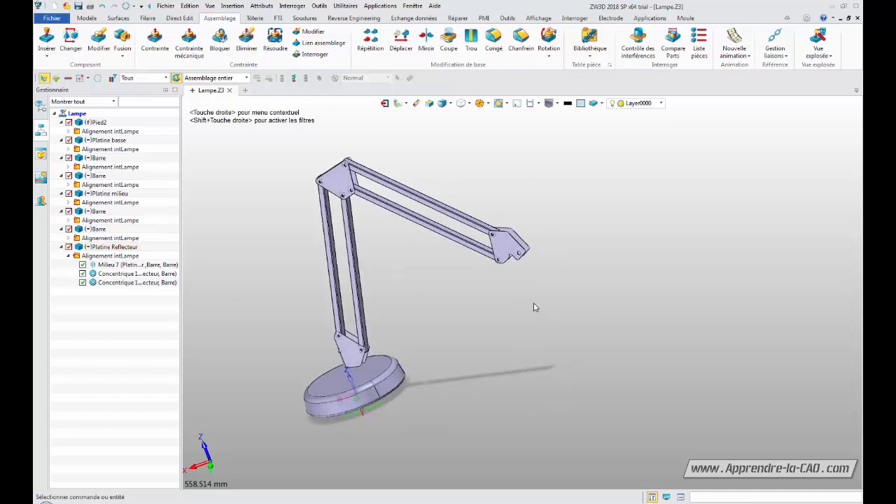
- Examine the options of the component Rotation and Déplacer commands, and cancel without moving any component
click(552, 41)
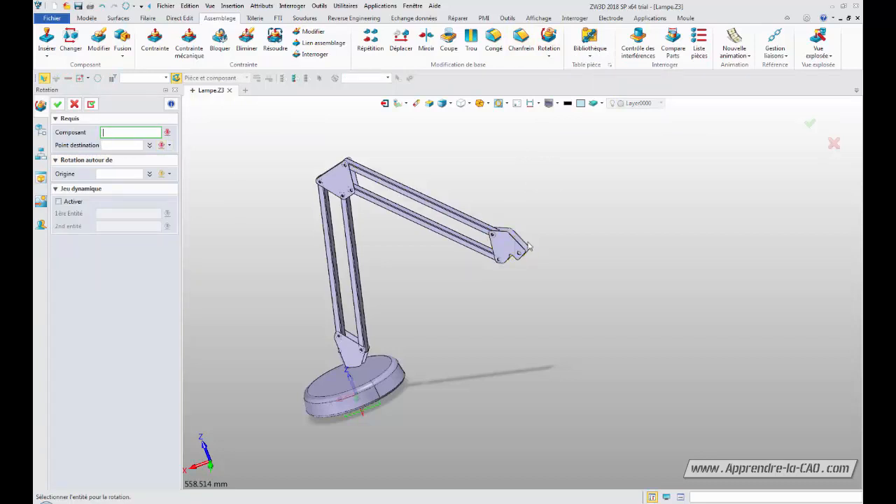
click(549, 54)
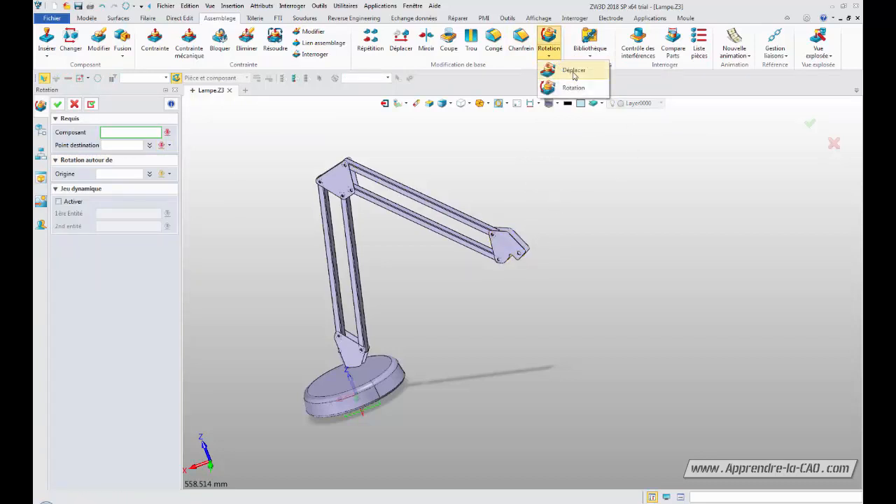
click(573, 70)
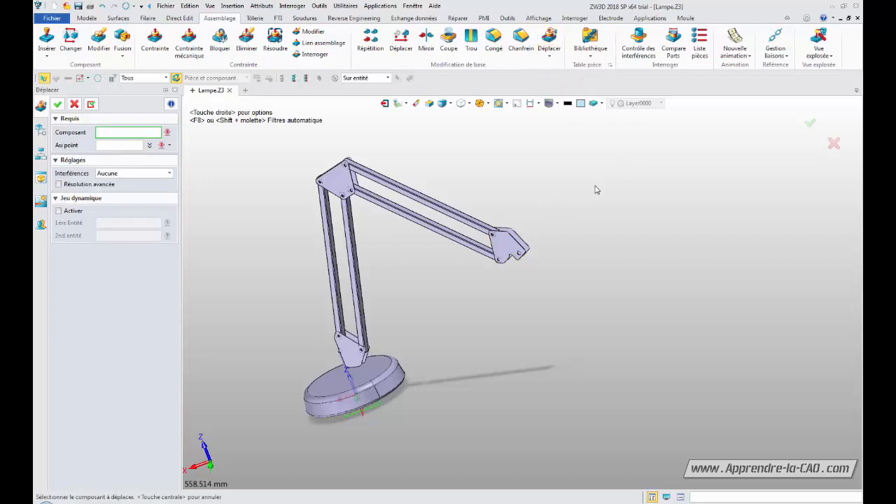
click(552, 60)
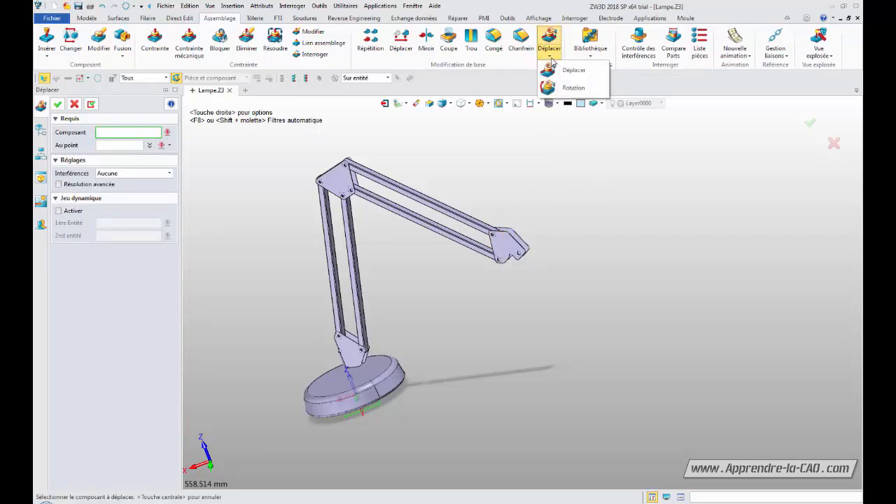
click(573, 88)
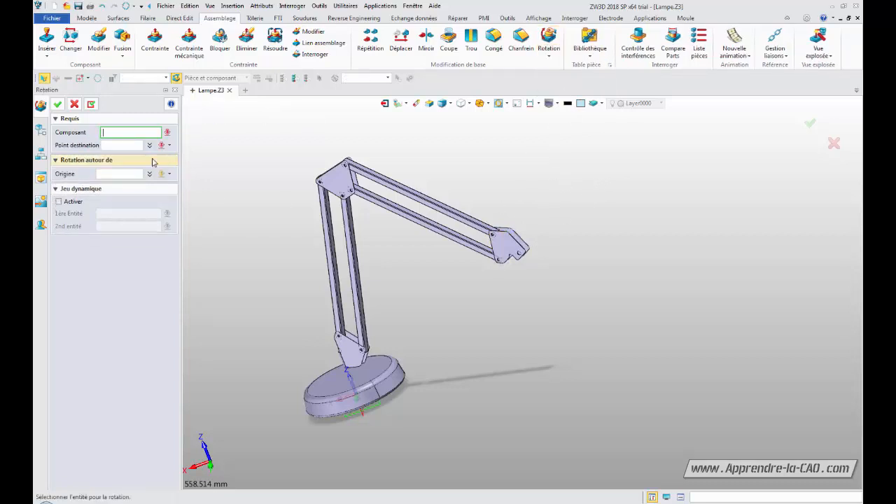
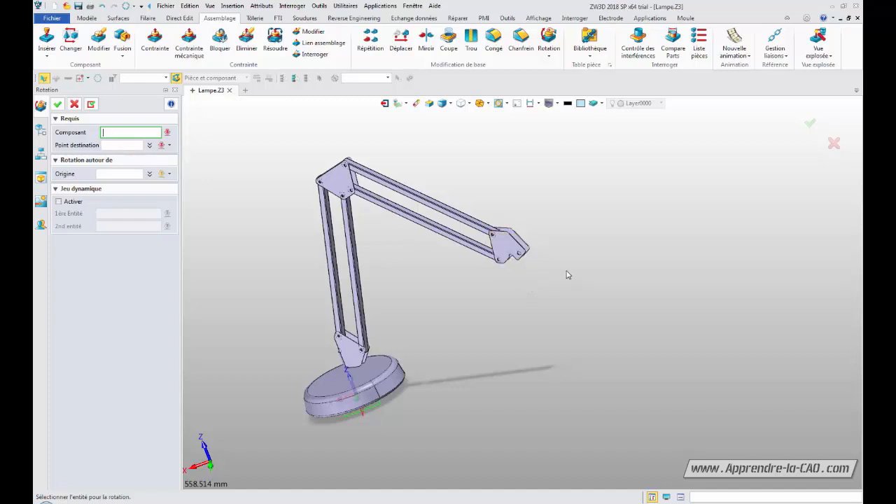
mouse_move(535, 292)
middle_down()
mouse_move(526, 306)
mouse_move(540, 308)
middle_up()
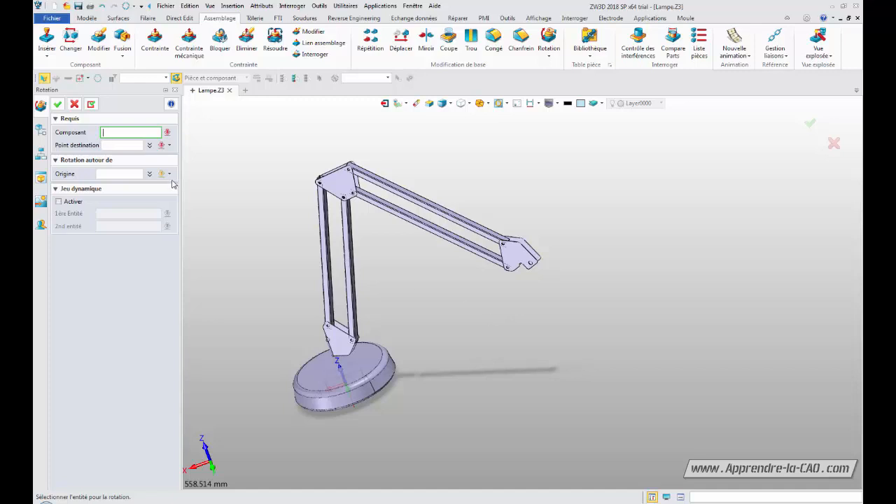
click(74, 103)
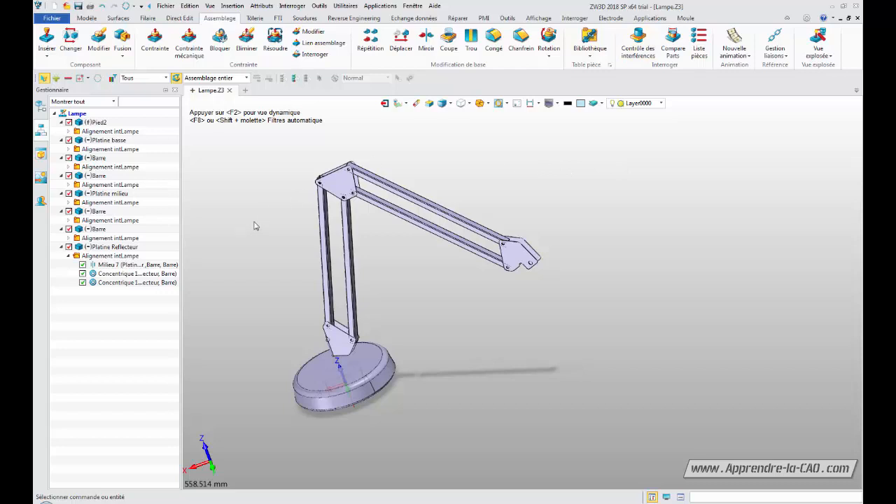
- Raise the upper arm by its lower bar so that it slopes less steeply toward Platine Reflecteur
middle_drag(260, 234, 378, 233)
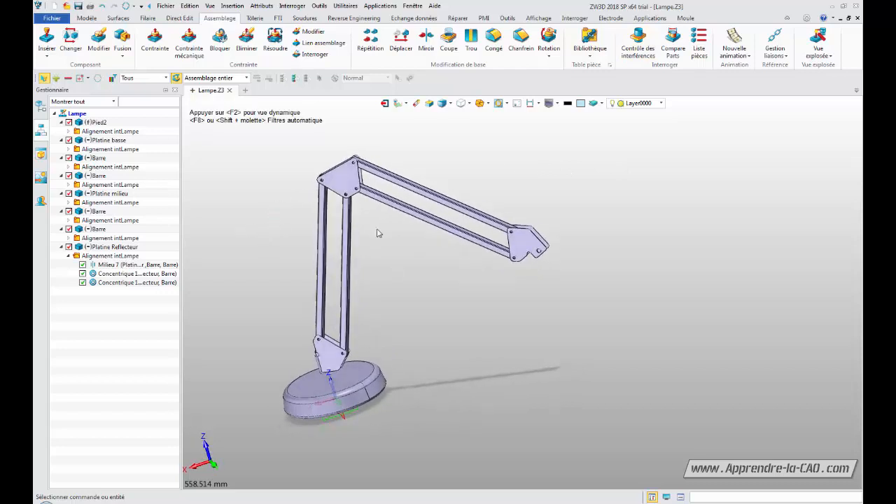
drag(483, 247, 472, 223)
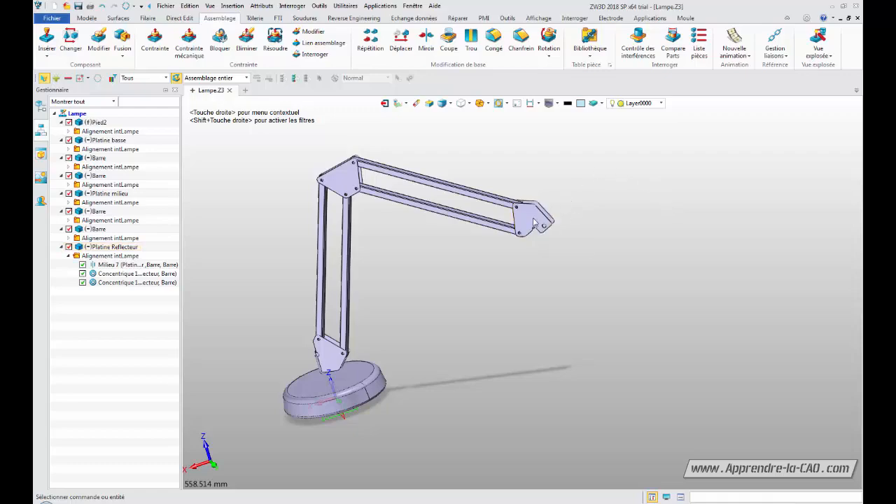
- Create a new Pièce/Assemblage file named Reflecteur ENS with the default template
right_drag(507, 319, 512, 326)
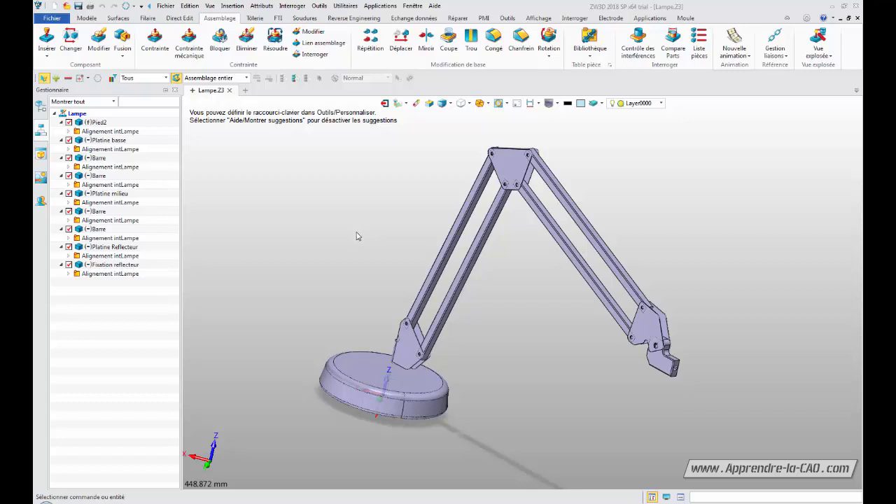
click(246, 92)
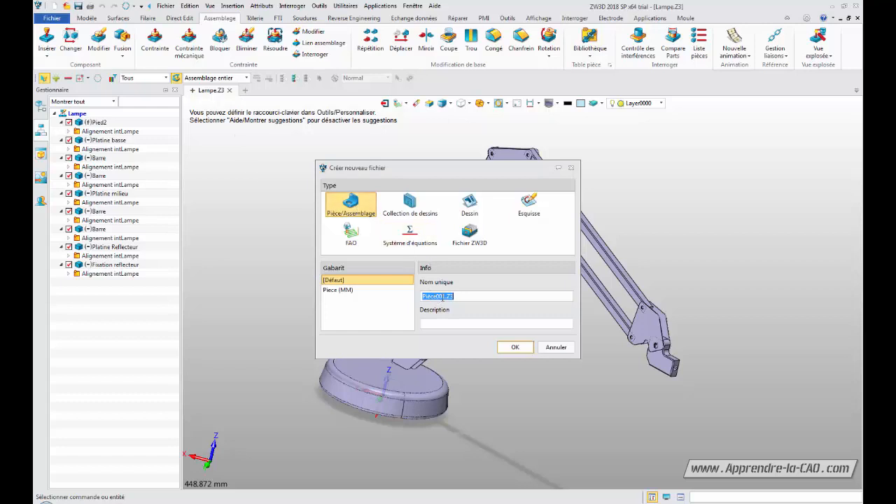
click(446, 297)
double_click(446, 297)
text(P)
text(eflecteur ENS)
key(Return)
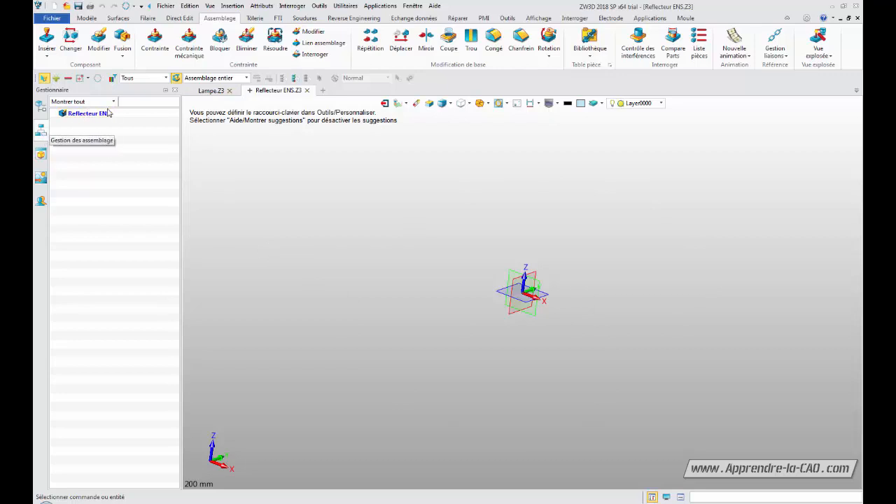
- Insert Reflecteur.CATPart from the Lampe bureau folder into the new assembly, placing it near the origin
click(45, 43)
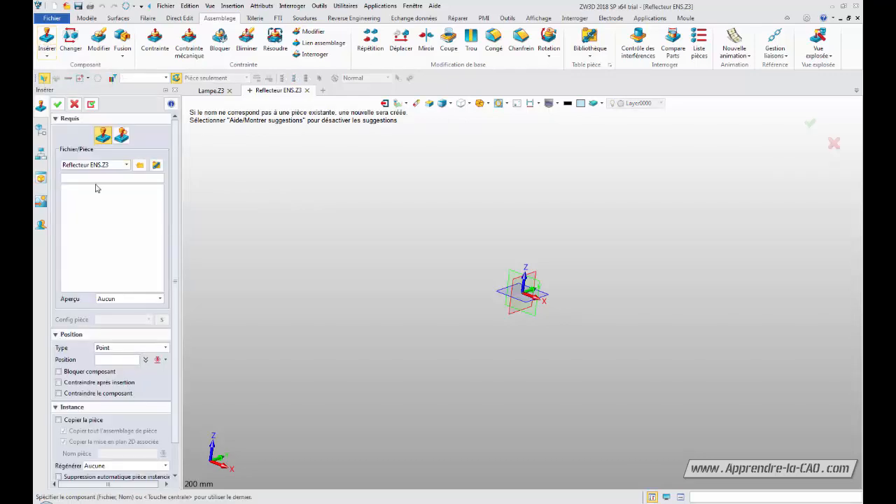
click(141, 165)
click(464, 284)
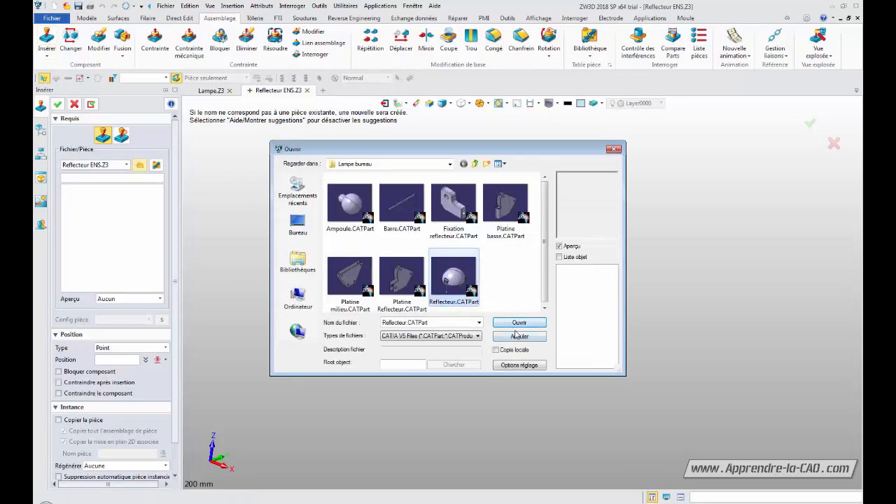
click(515, 322)
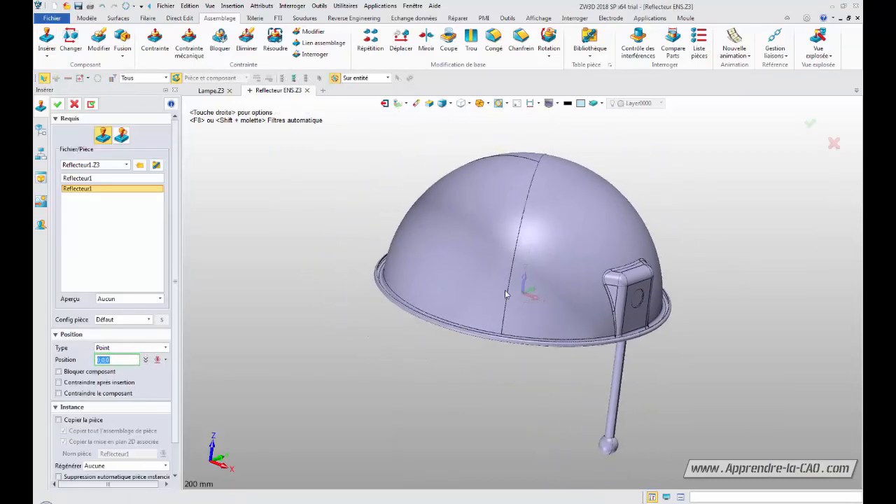
click(514, 295)
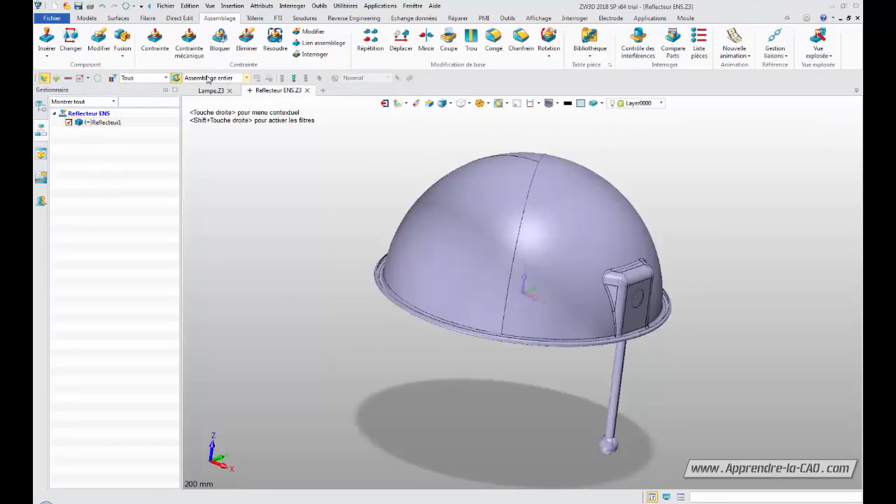
- Fix the reflector component in place with the Bloquer command
click(221, 47)
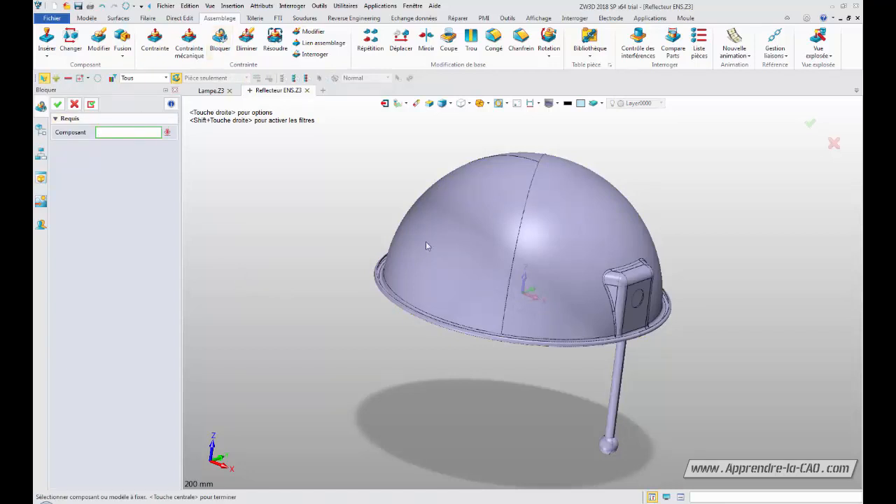
click(531, 255)
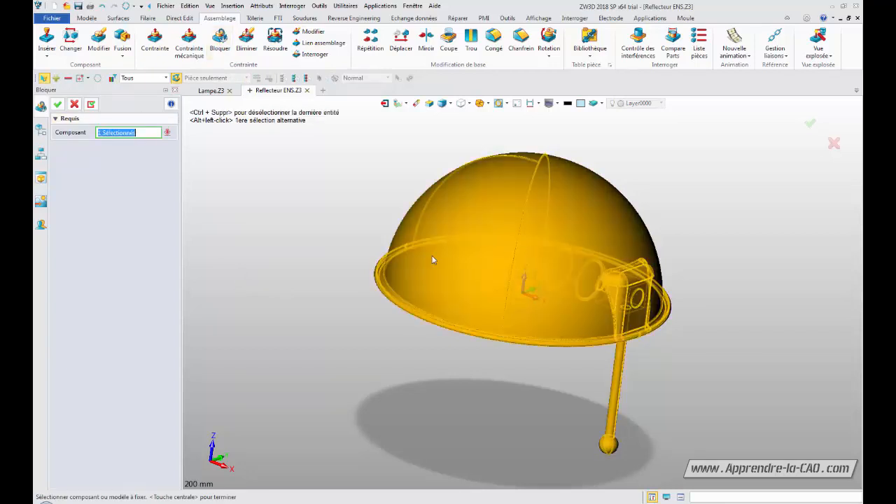
click(57, 103)
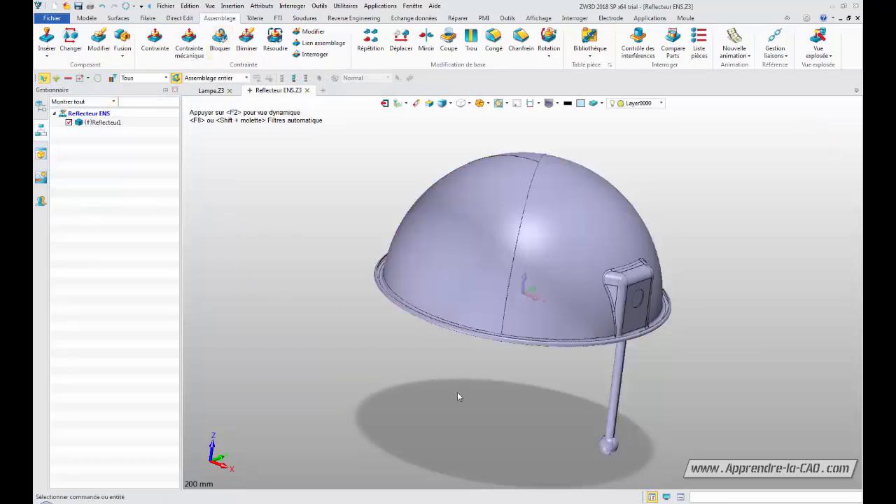
- Insert Ampoule.CATPart from the Lampe bureau folder inside the reflector, close to the open end of its socket
middle_drag(448, 418, 438, 364)
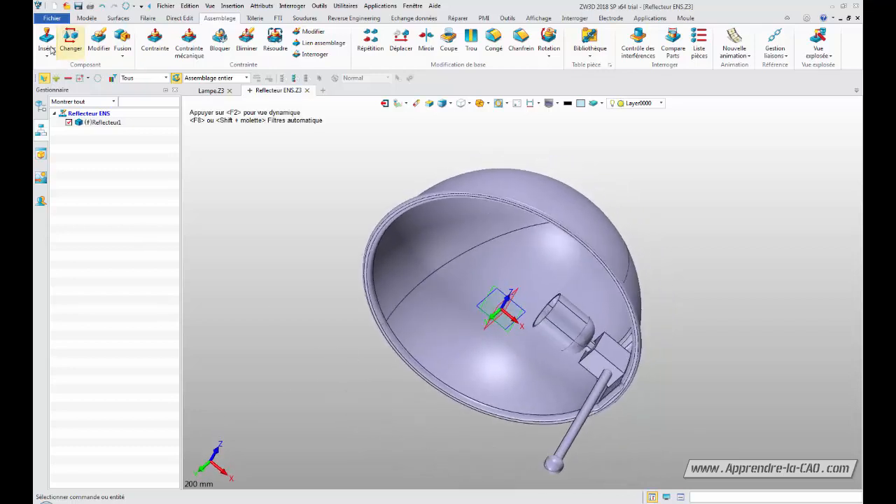
click(46, 38)
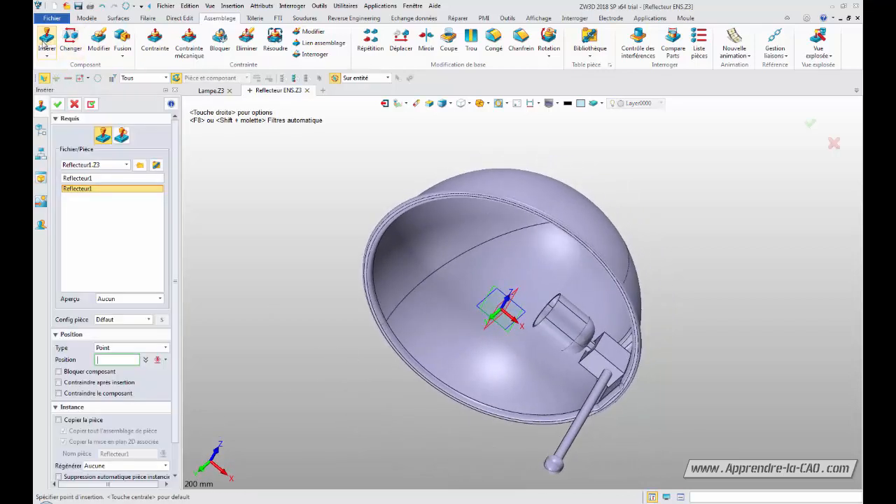
click(140, 166)
click(345, 210)
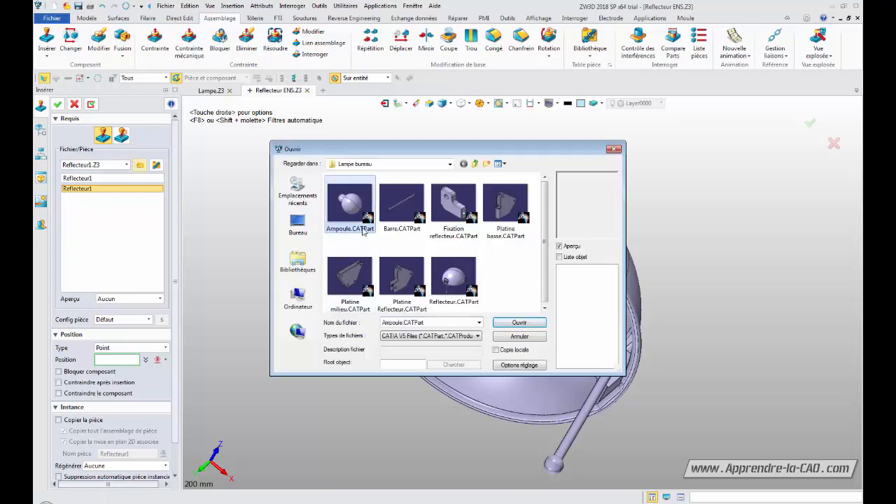
click(525, 324)
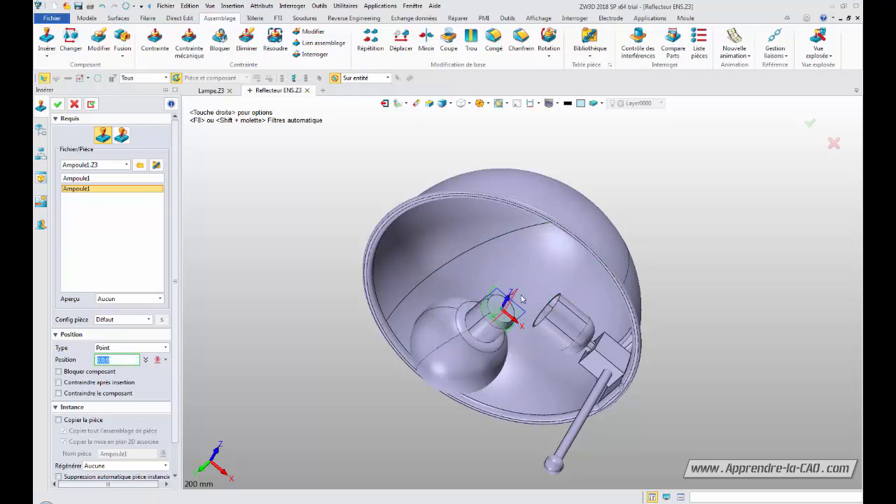
click(547, 317)
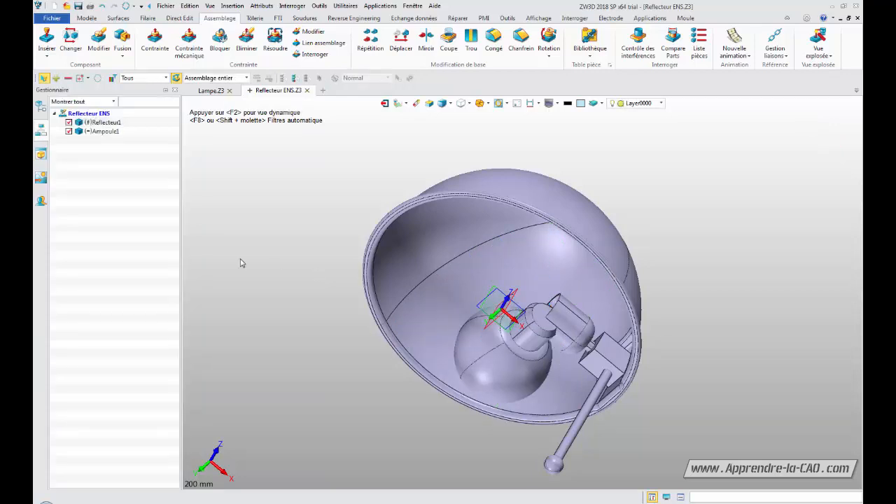
- Constrain the bulb's cylindrical base concentric with the cylindrical face of the reflector's socket, with 0 mm offset
click(102, 132)
click(152, 43)
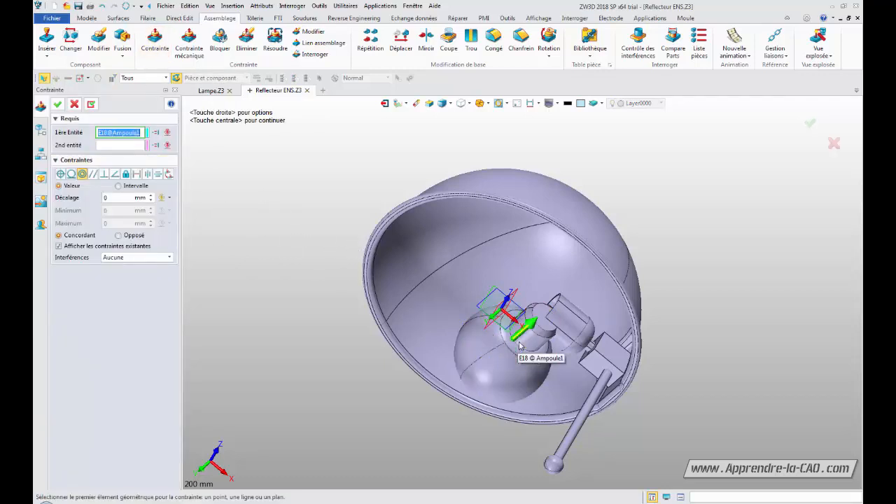
click(531, 343)
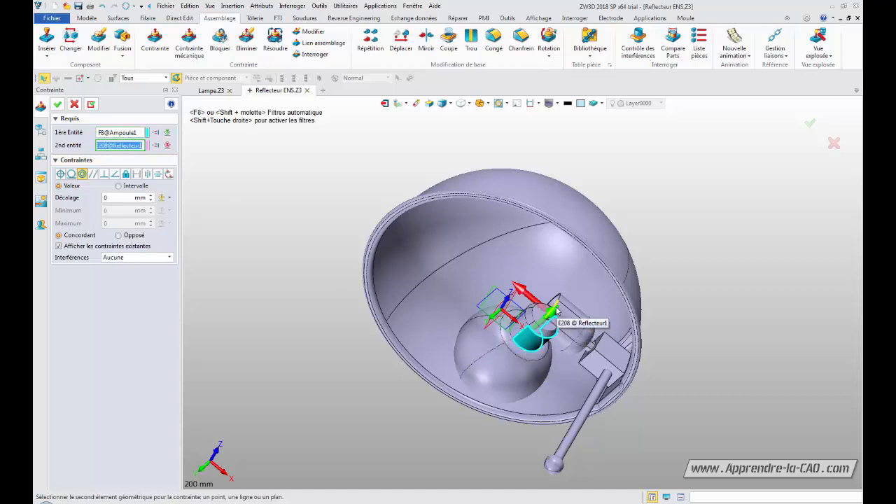
middle_drag(424, 351, 581, 283)
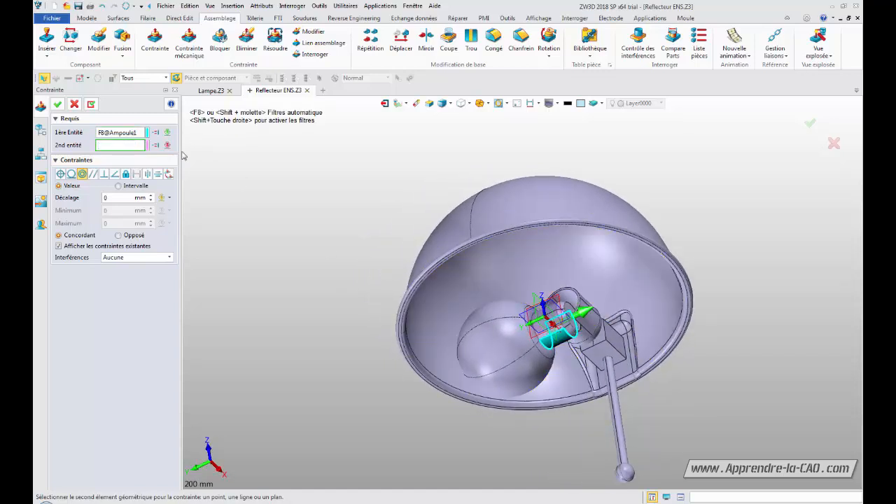
click(568, 308)
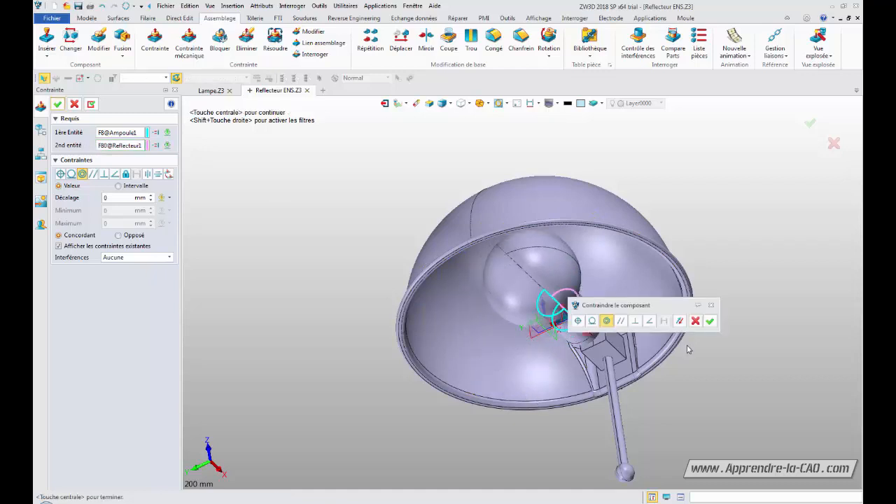
middle_drag(523, 386, 415, 320)
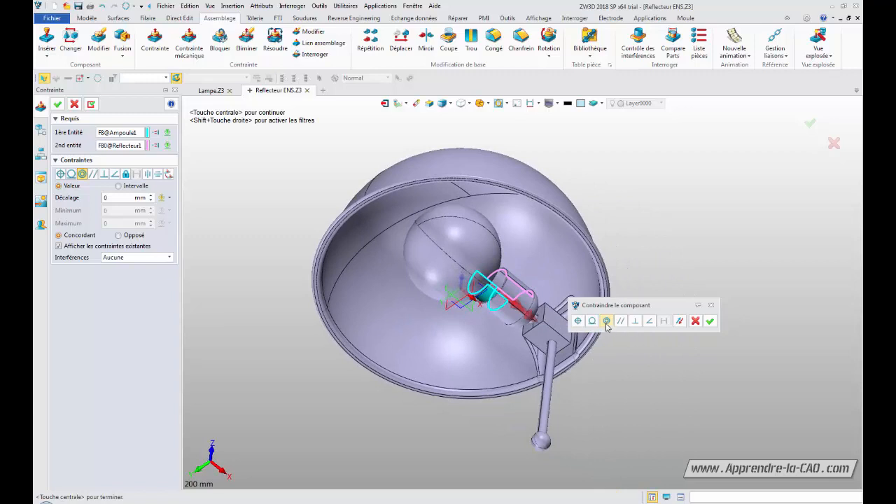
click(710, 321)
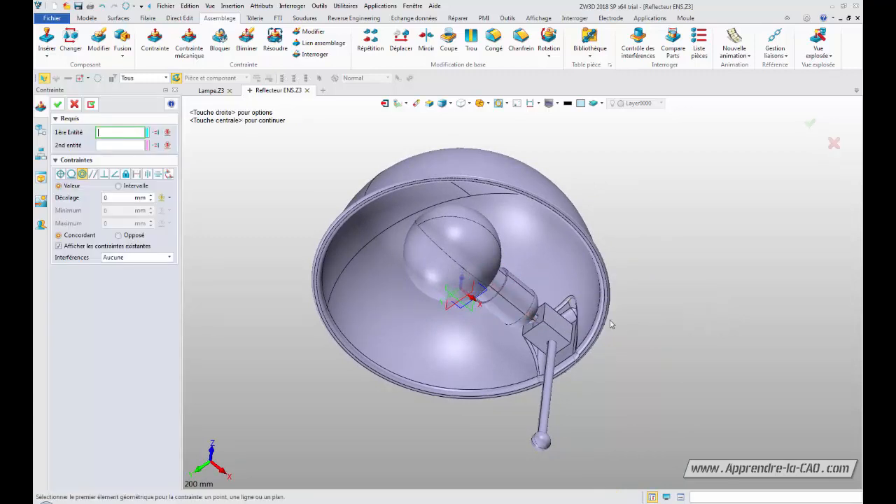
- Examine the bulb's collar and the socket's rim from several angles to find faces for seating the bulb
middle_drag(515, 298, 553, 284)
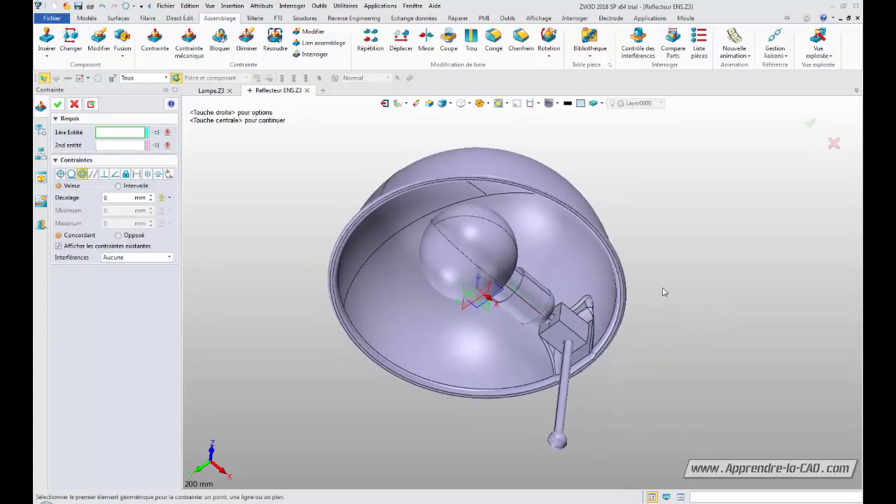
middle_drag(664, 290, 575, 283)
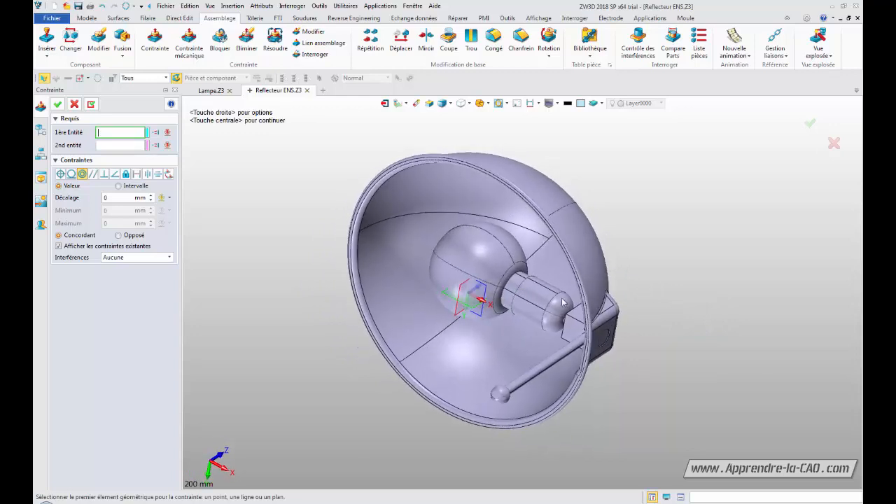
click(510, 290)
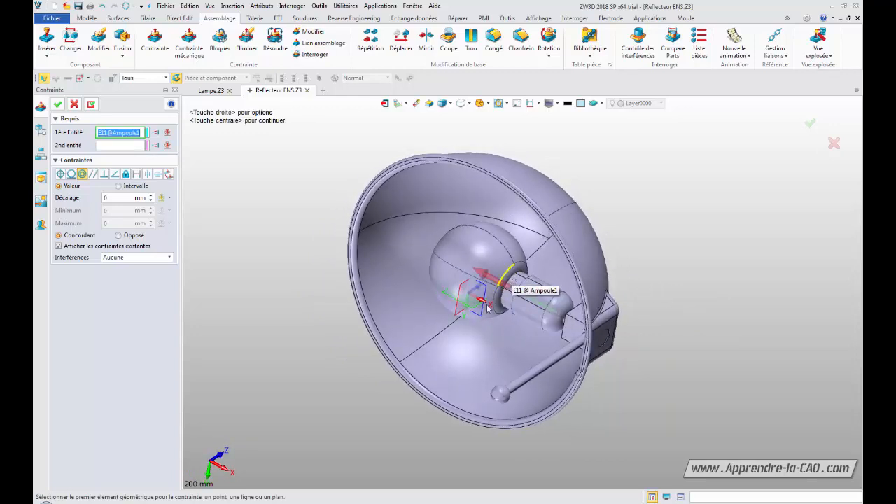
click(469, 357)
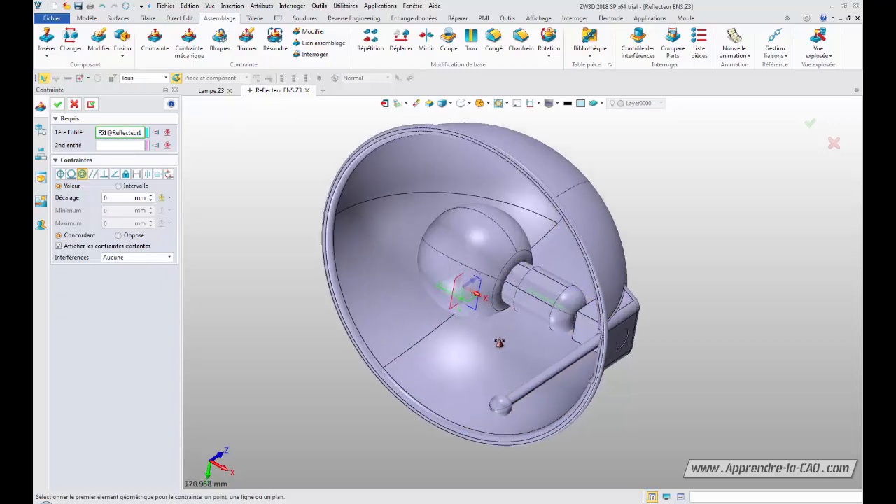
scroll(486, 351, up, 5)
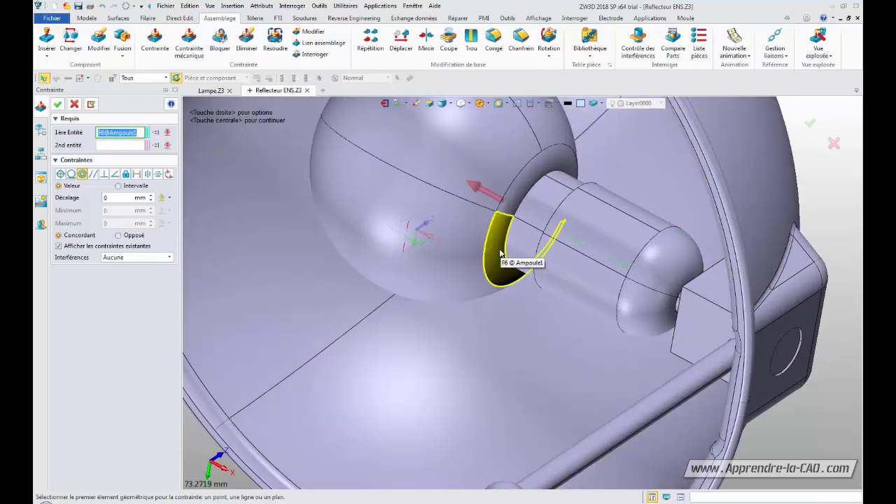
scroll(542, 337, down, 3)
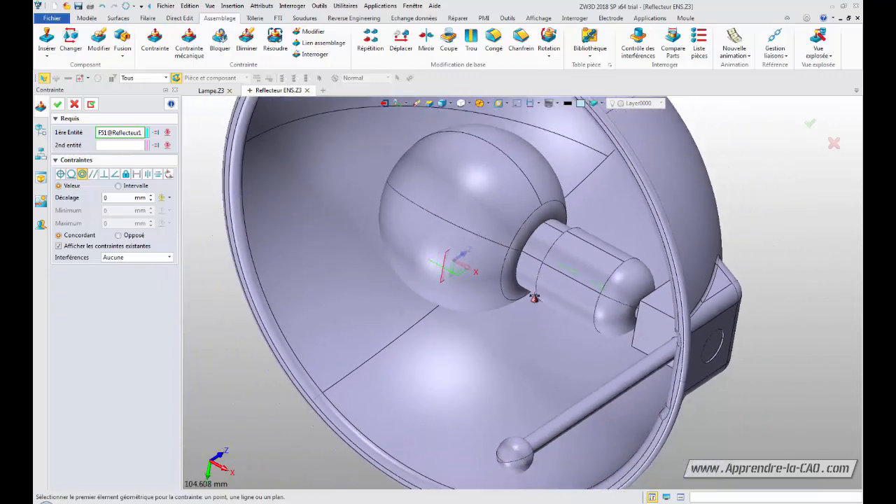
middle_drag(515, 325, 438, 339)
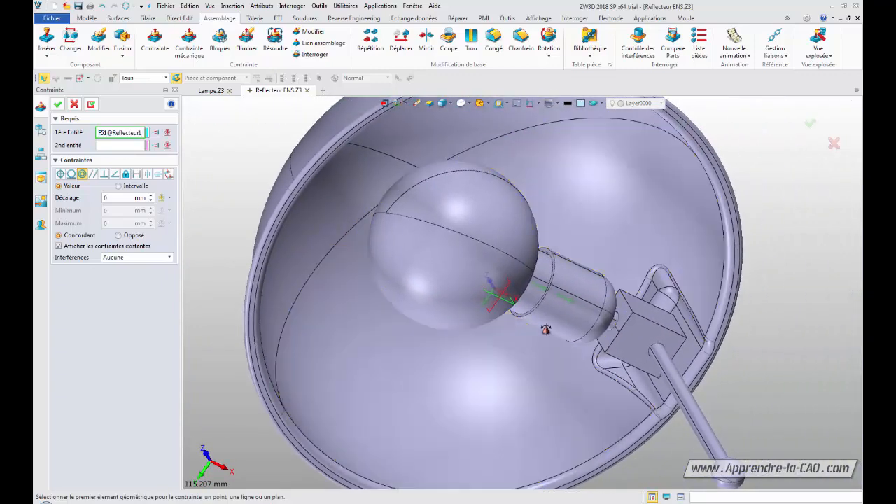
scroll(538, 327, down, 1)
scroll(538, 327, up, 5)
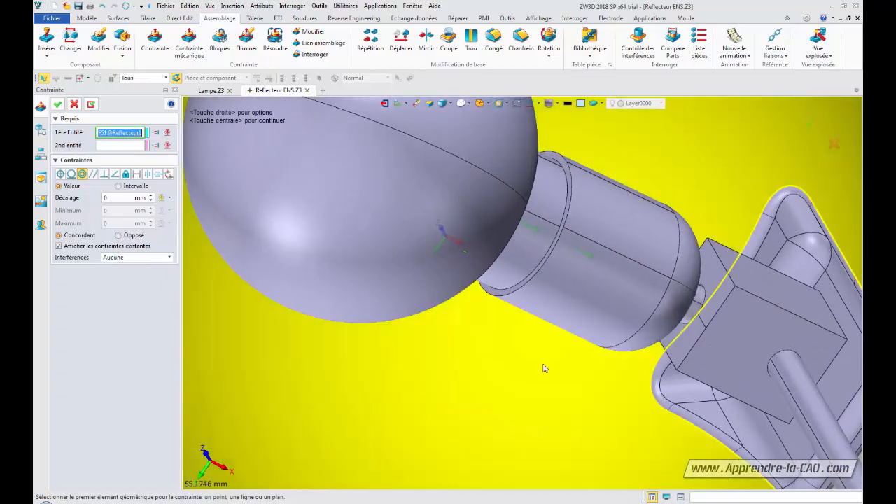
click(563, 164)
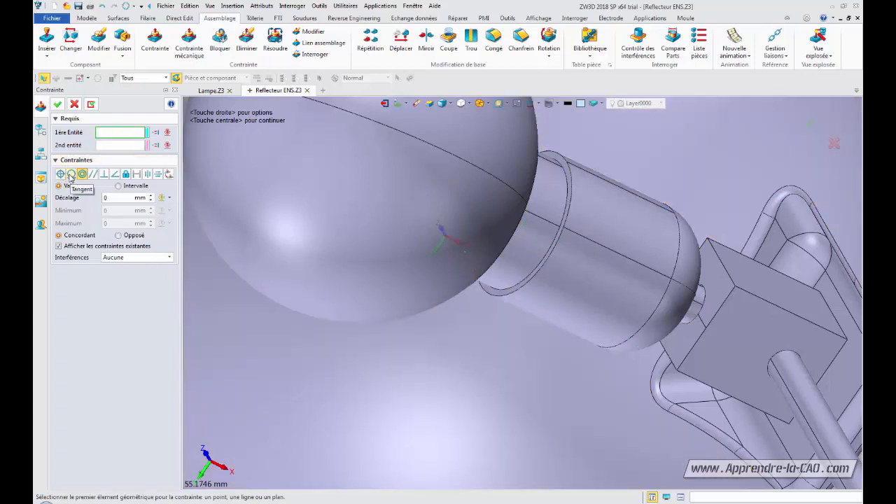
- Constrain the bulb's collar face tangent to the socket's annular rim face, with 0 mm offset and the Opposé orientation
click(71, 174)
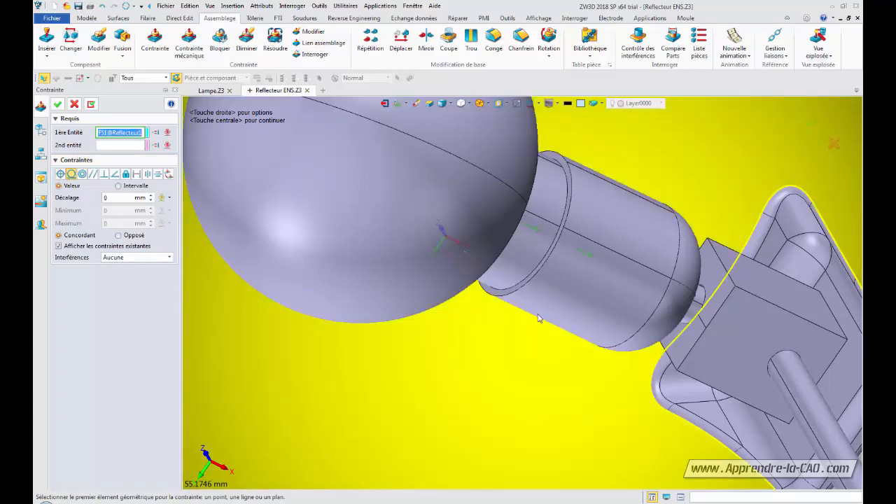
scroll(536, 324, up, 5)
click(412, 220)
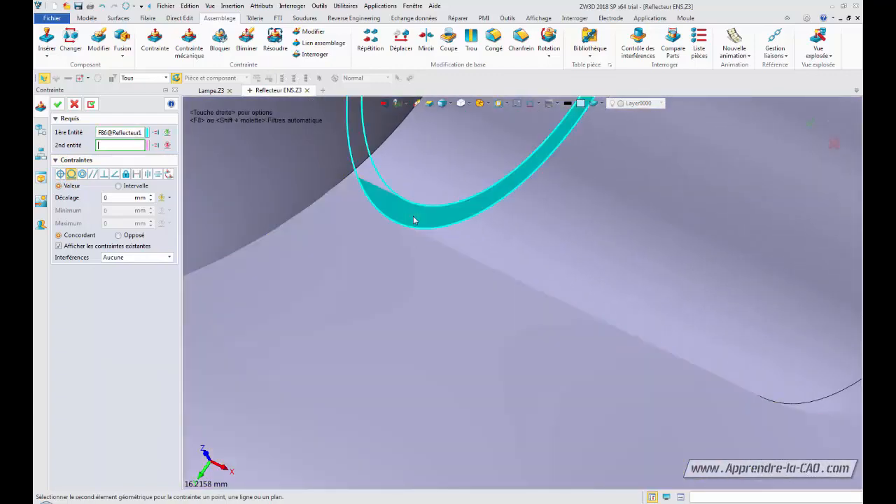
scroll(475, 310, down, 5)
scroll(451, 195, up, 2)
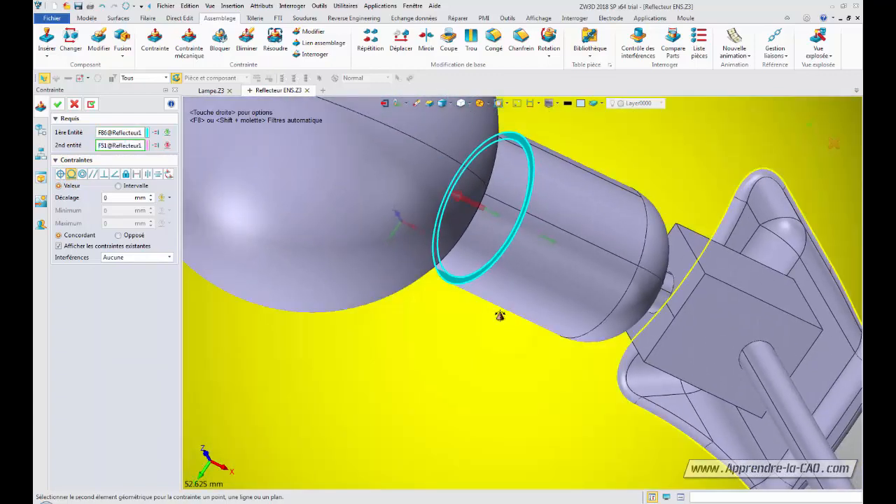
middle_drag(498, 317, 374, 250)
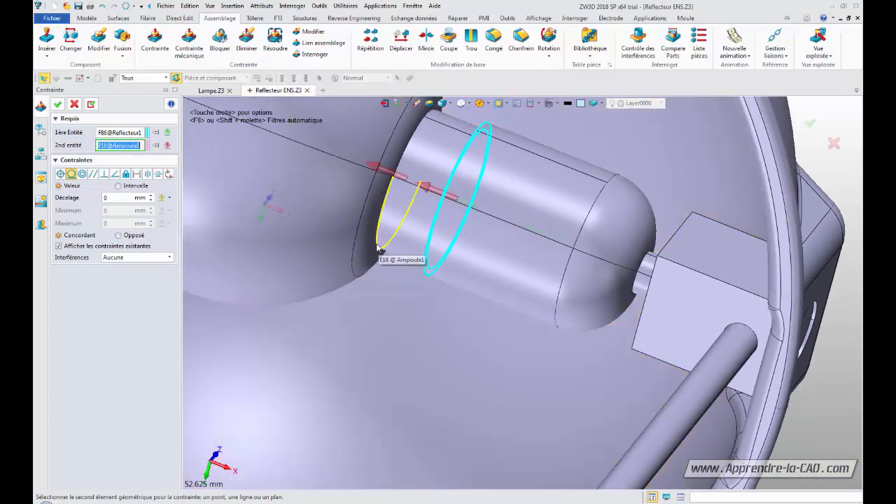
click(374, 250)
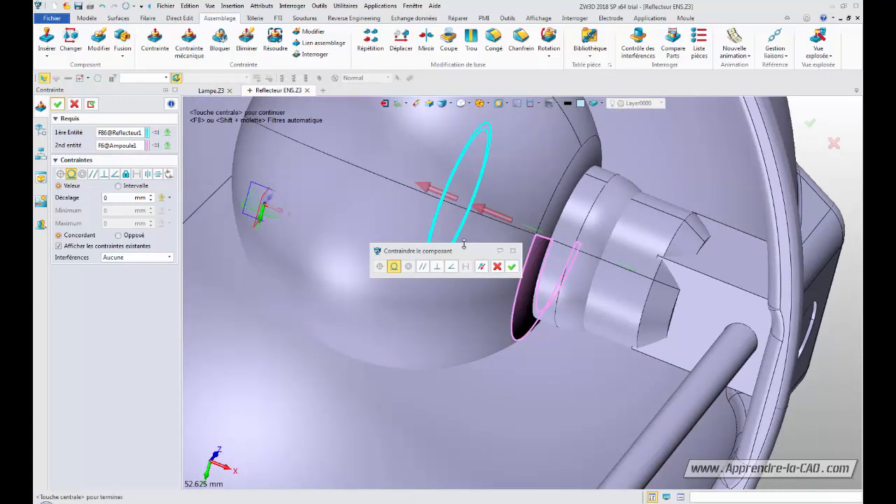
click(481, 267)
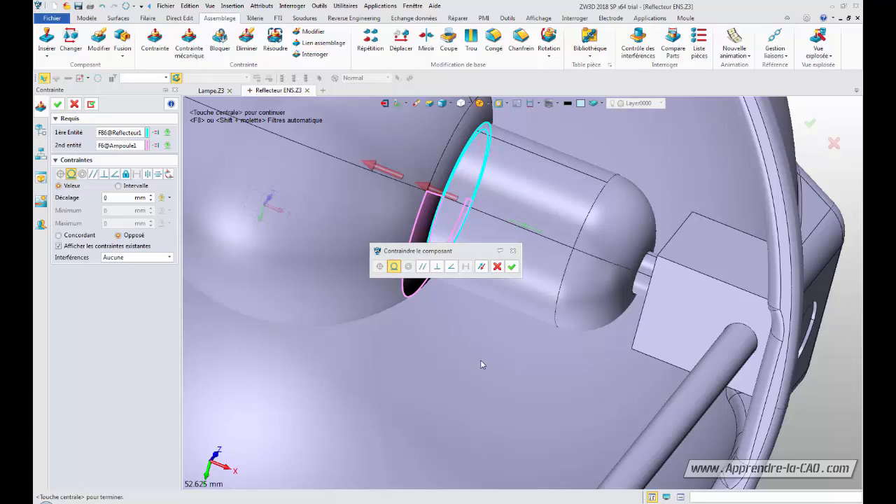
scroll(480, 360, up, 3)
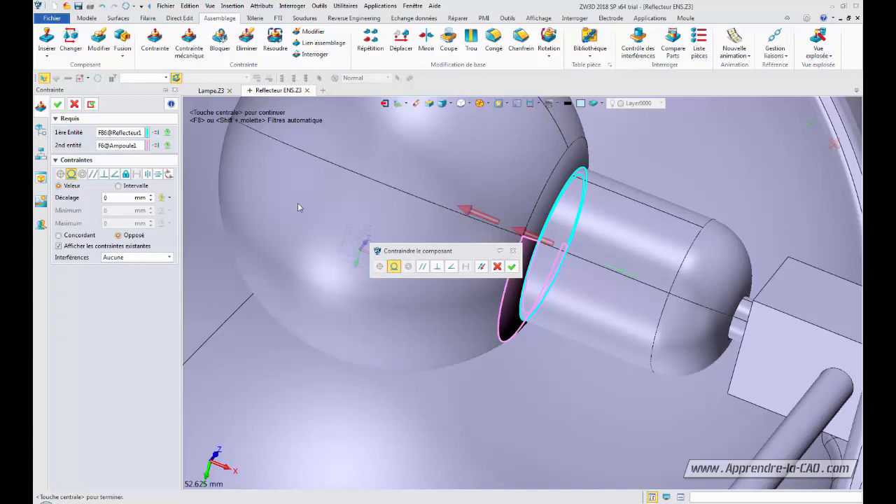
click(512, 267)
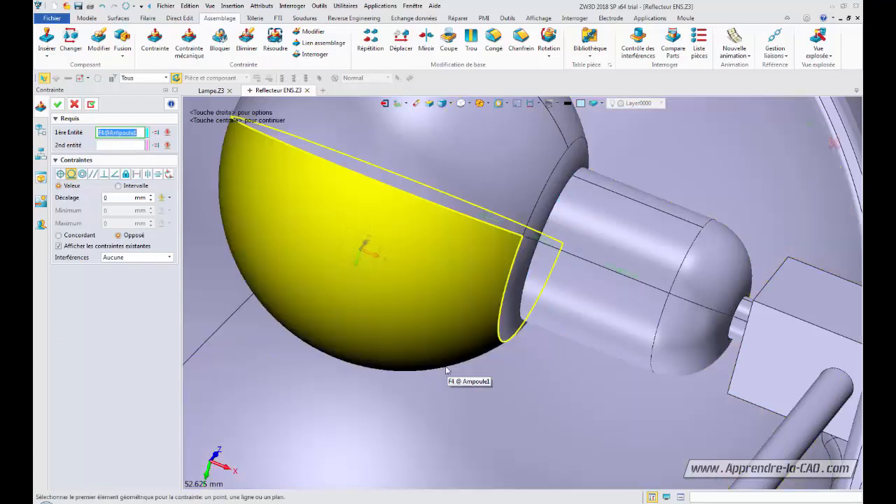
click(75, 104)
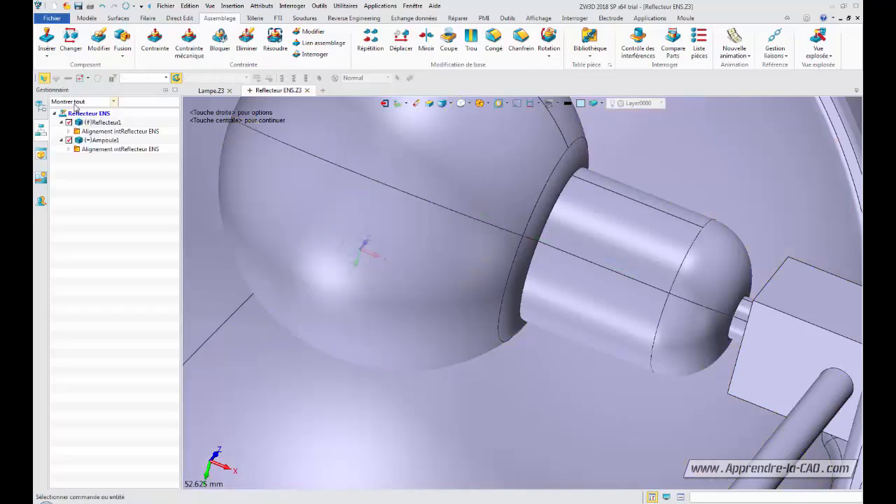
- Review the constraints applied to the bulb and the constraint types available in the Contrainte command
click(69, 150)
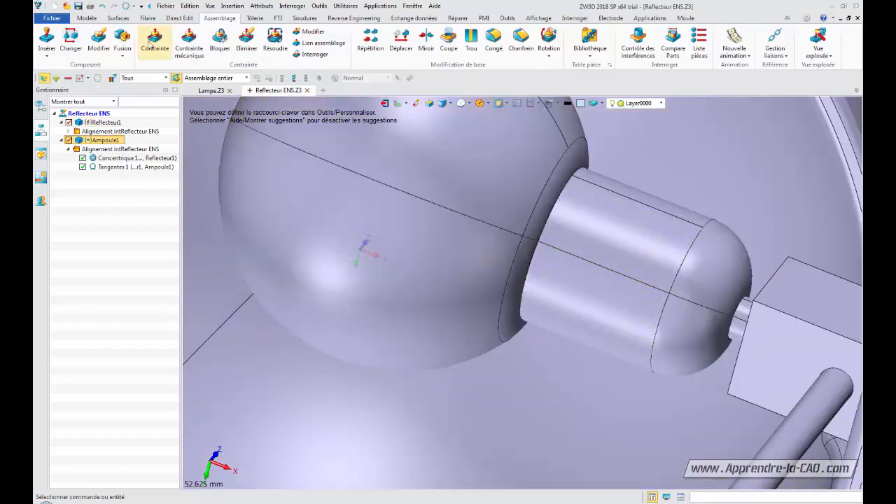
click(151, 40)
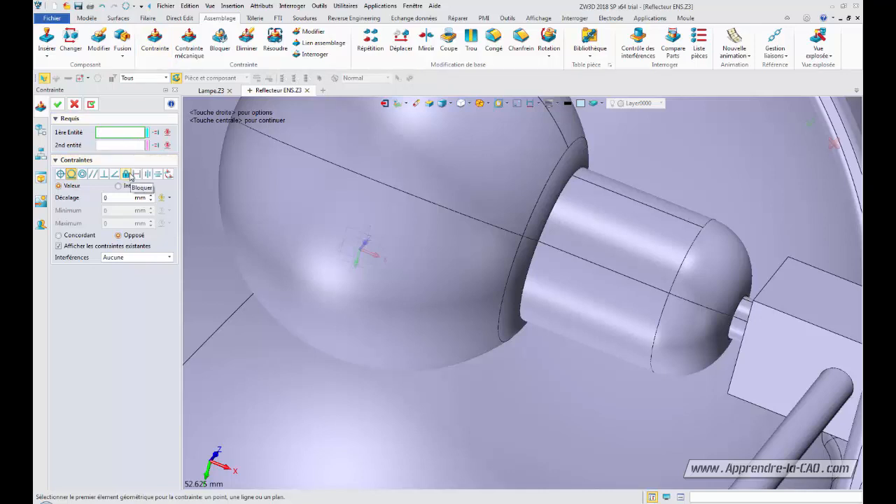
click(74, 103)
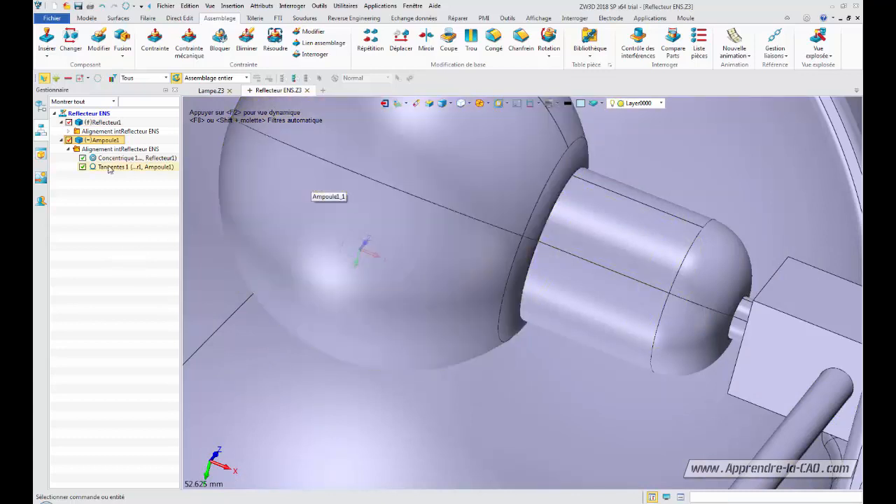
- Save the subassembly as Reflecteur ENS.Z3 in the Lampe bureau folder
click(51, 18)
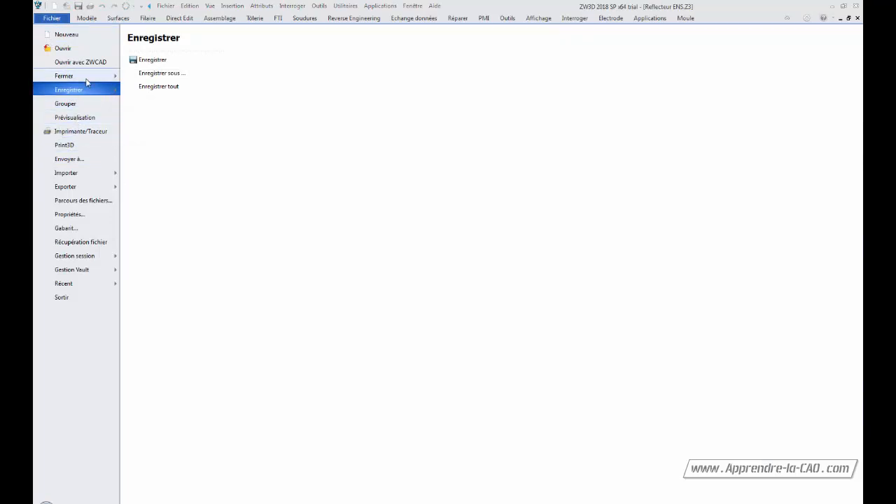
click(159, 74)
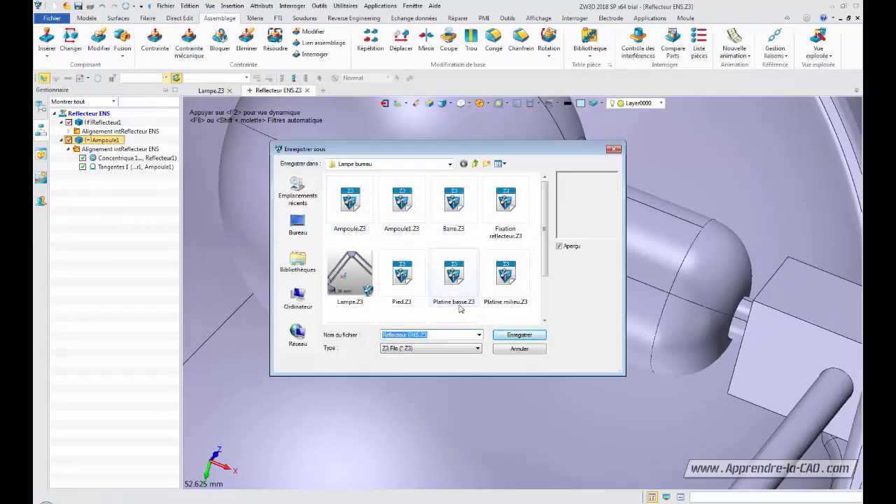
click(519, 335)
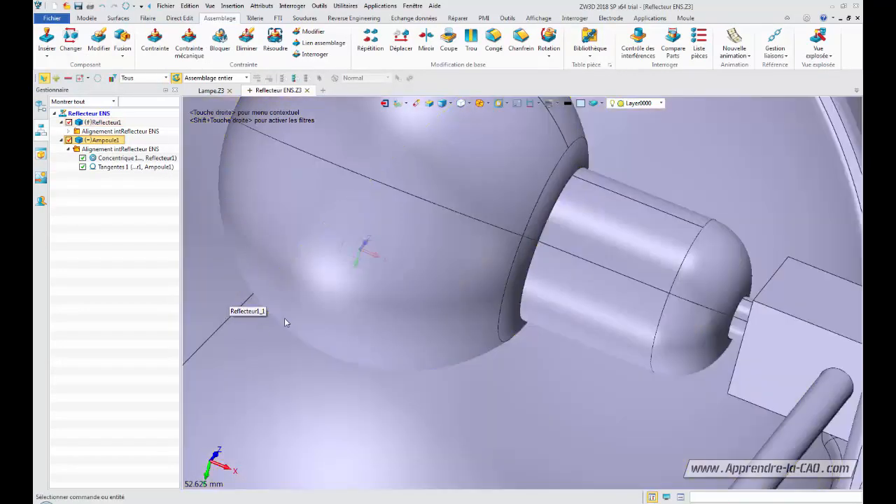
- Insert the Reflecteur ENS subassembly into the Lampe.Z3 assembly, at the origin by the lamp's foot
click(210, 91)
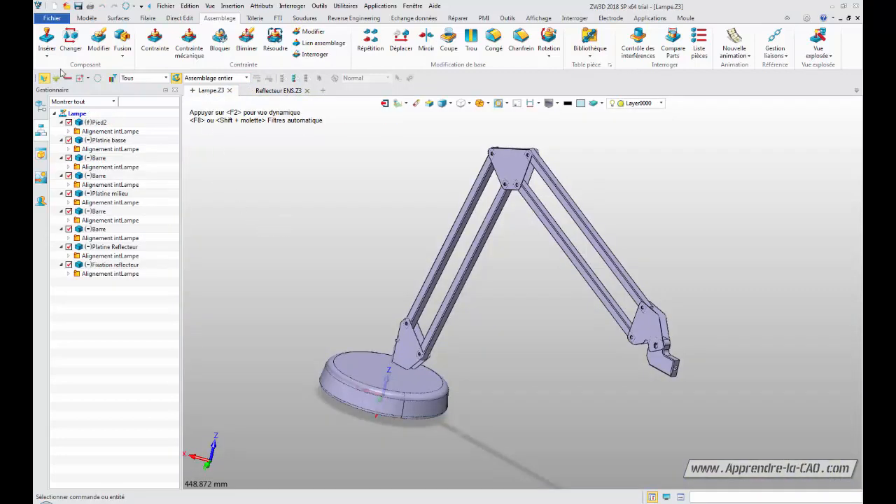
click(46, 40)
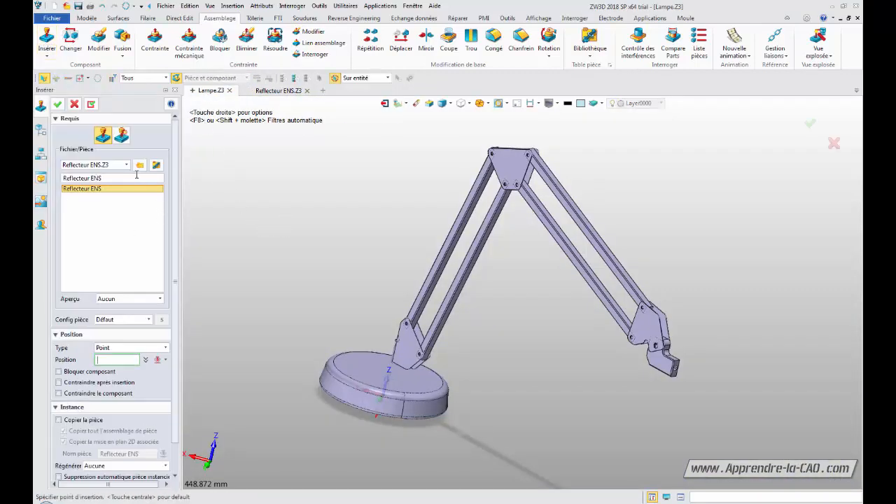
click(126, 164)
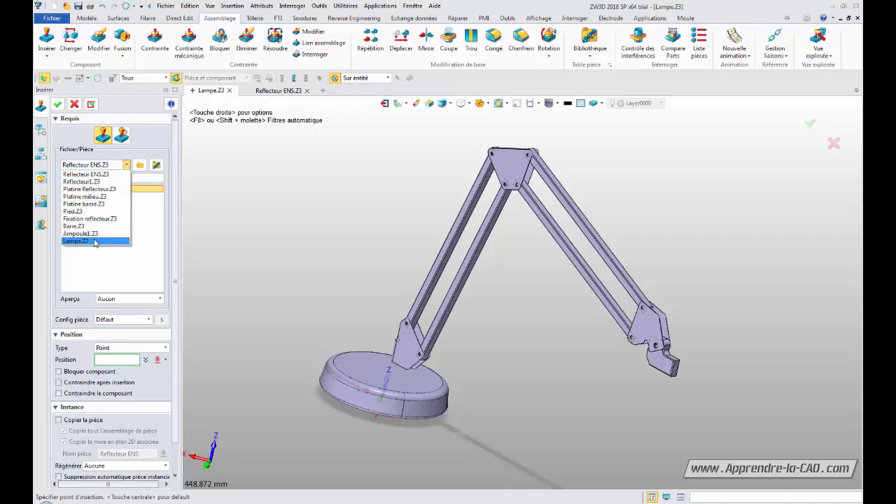
click(84, 175)
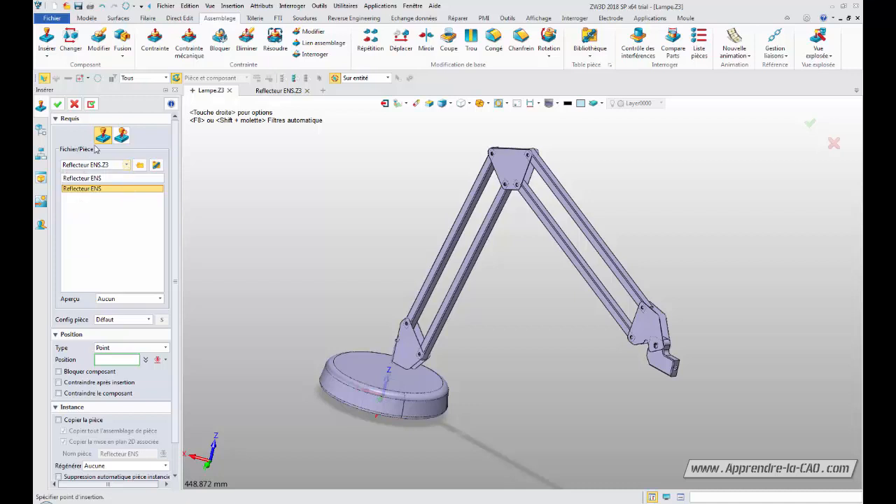
click(58, 104)
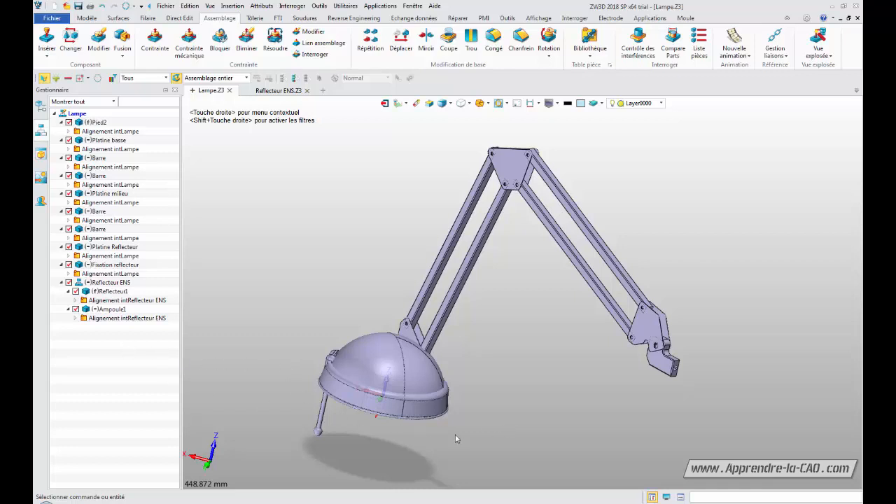
- Inspect the inserted reflector subassembly from several angles, temporarily hiding the lamp's foot and highlighting Reflecteur ENS
mouse_move(436, 427)
middle_down()
mouse_move(460, 374)
mouse_move(464, 408)
mouse_move(516, 326)
mouse_move(496, 368)
mouse_move(496, 361)
middle_up()
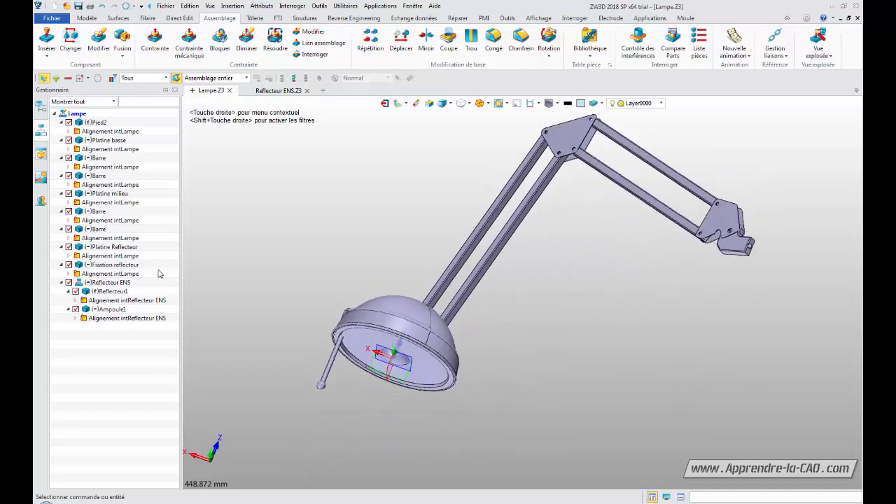
click(68, 122)
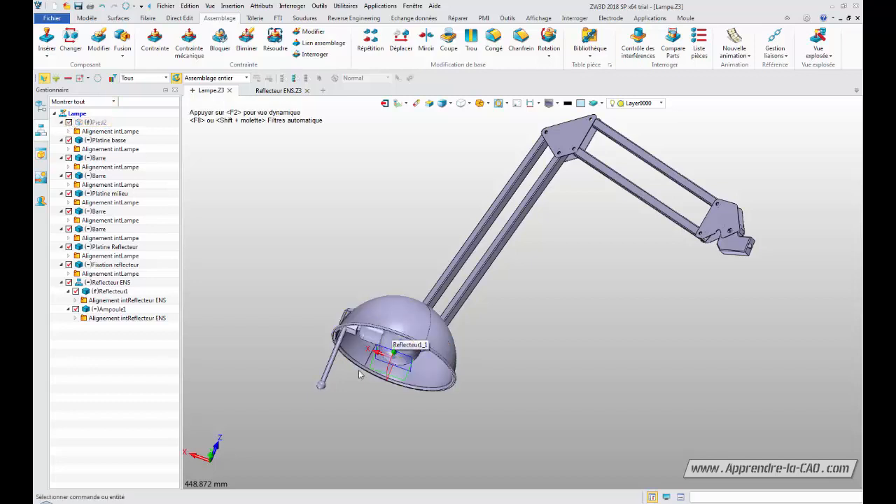
click(69, 122)
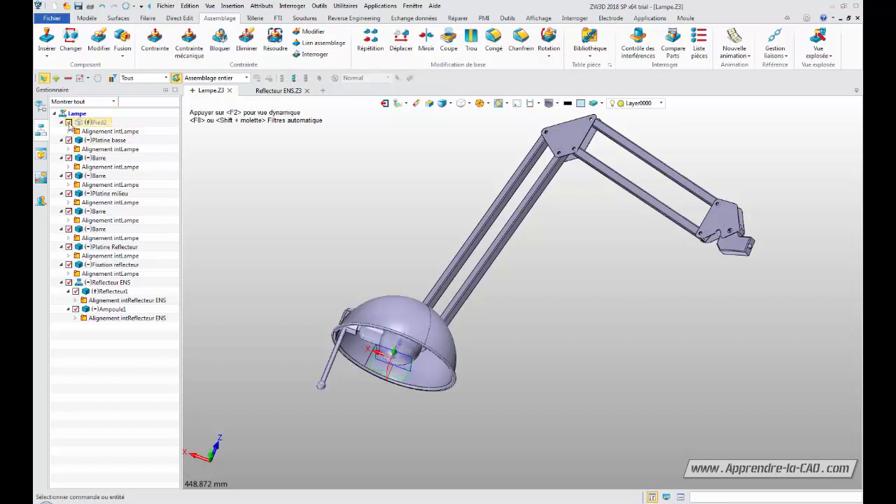
middle_drag(382, 250, 490, 308)
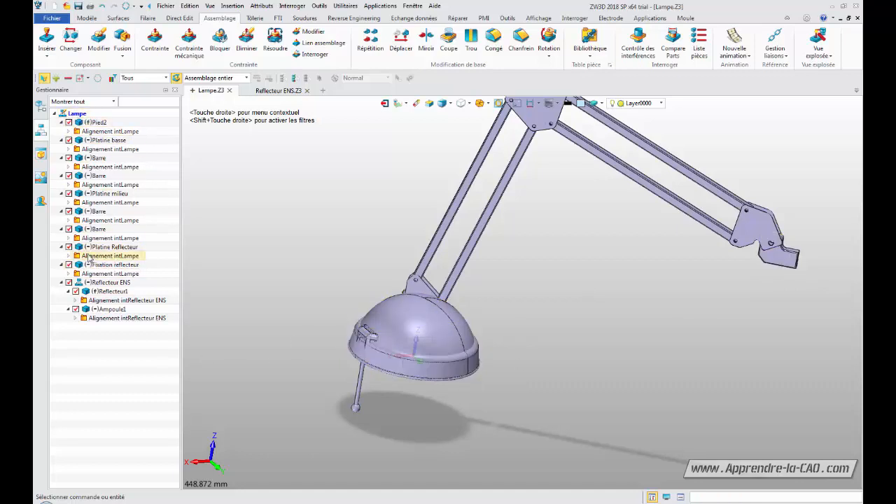
click(111, 283)
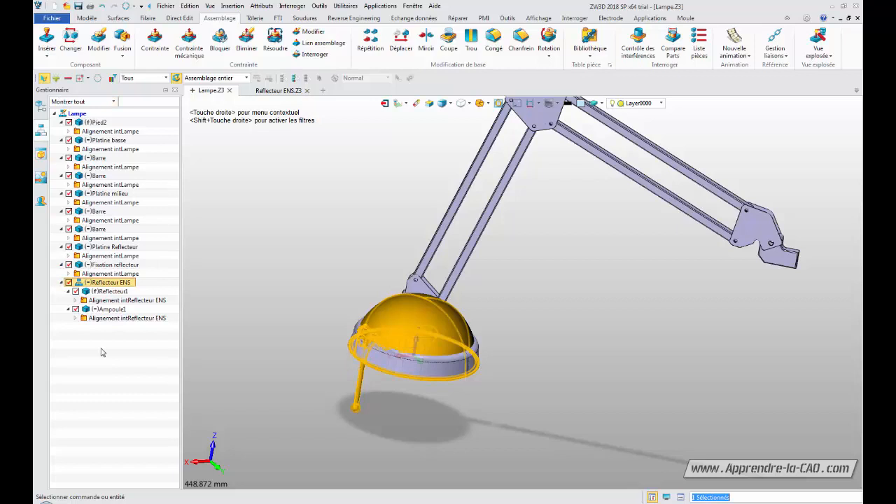
click(265, 312)
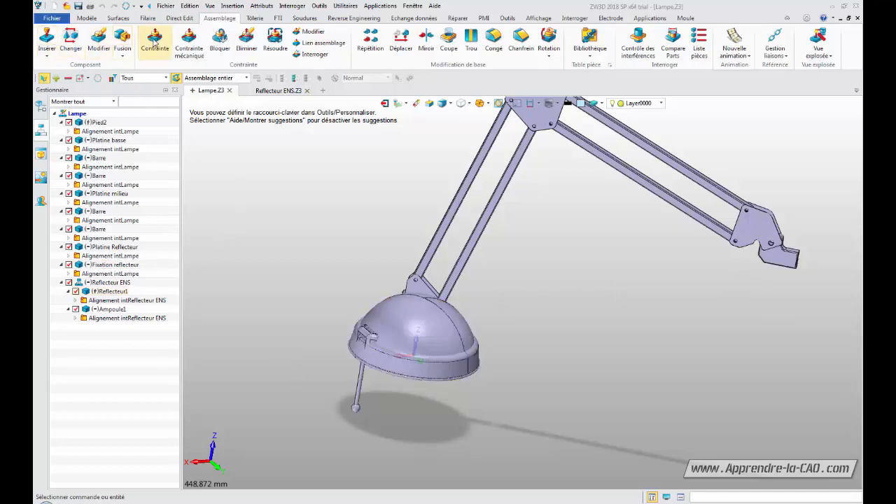
- Add a coincident constraint between the flat face around the hole on Reflecteur1 and the end face of Fixation reflecteur
click(155, 42)
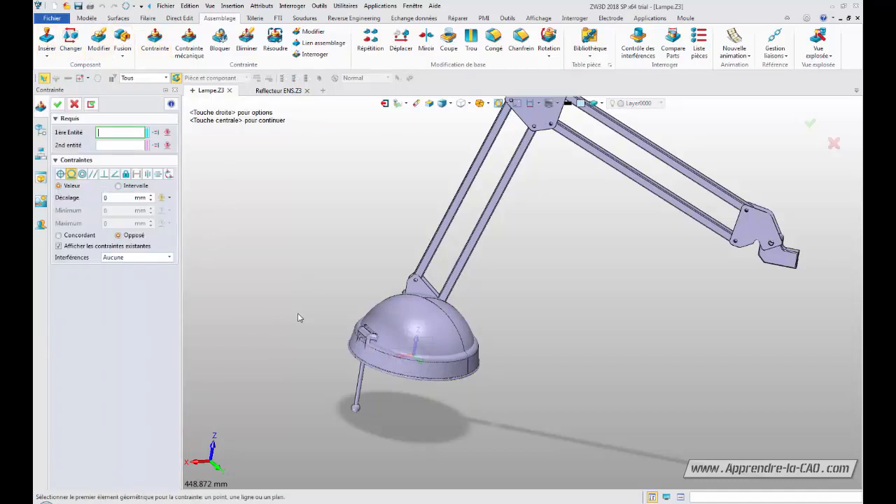
scroll(293, 317, up, 8)
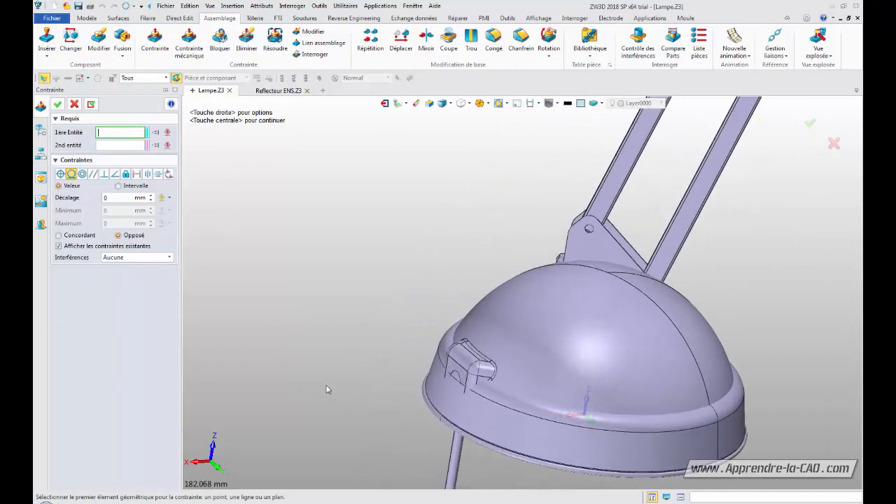
scroll(378, 290, down, 5)
click(482, 294)
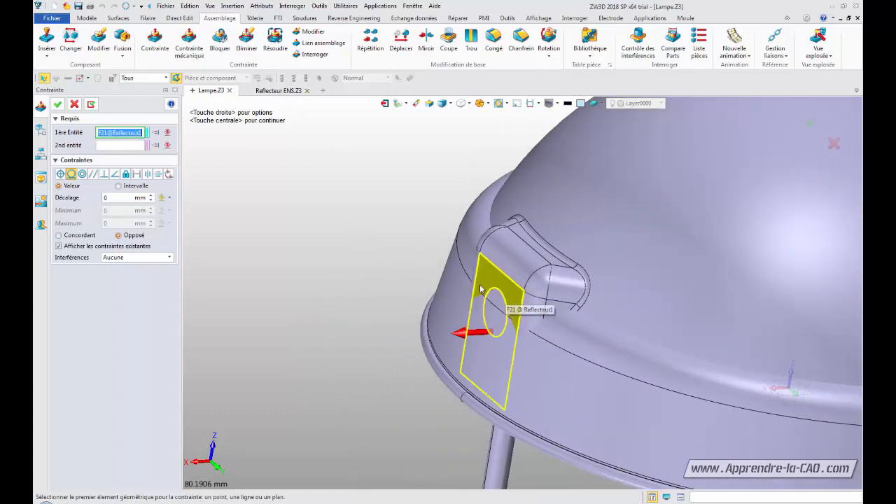
click(60, 174)
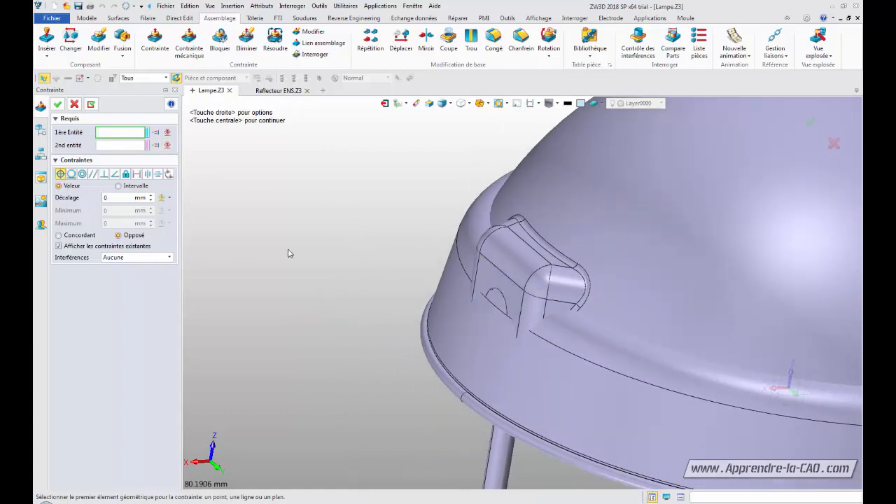
click(492, 287)
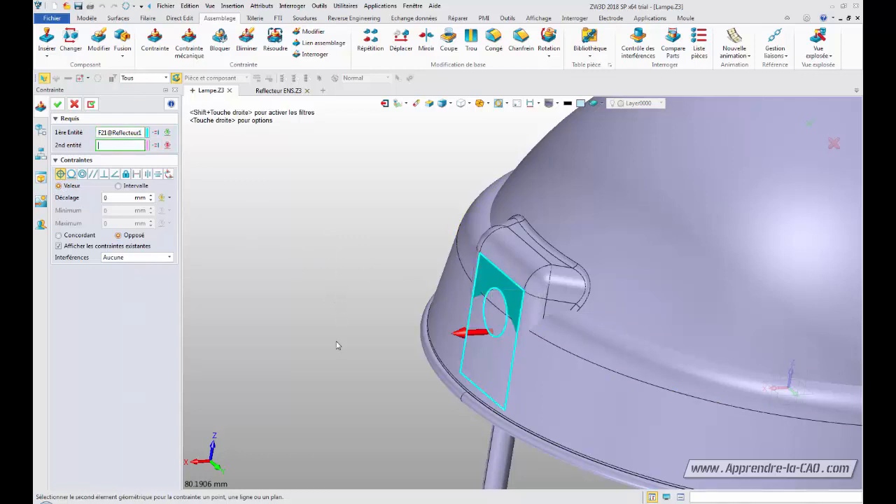
scroll(338, 330, down, 8)
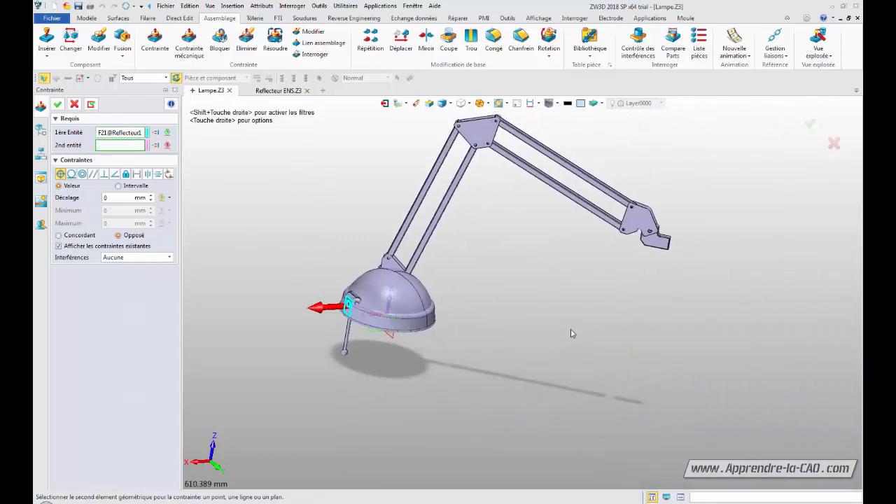
scroll(536, 344, up, 8)
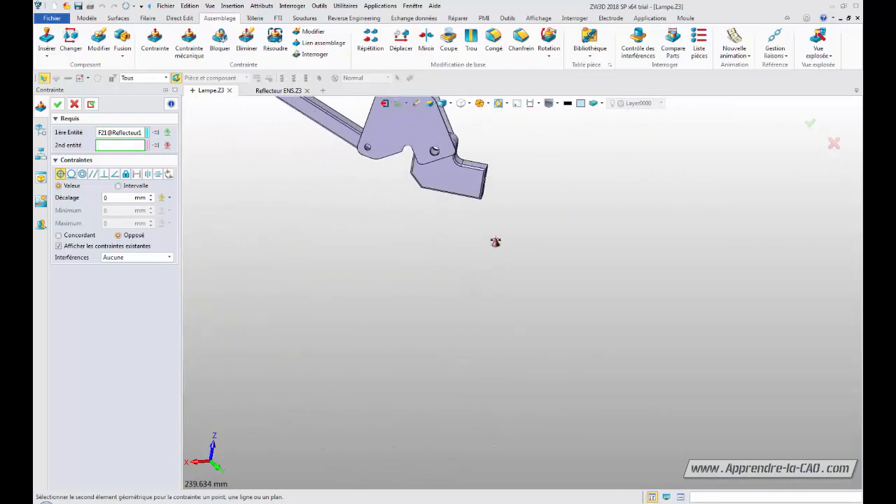
middle_drag(496, 242, 344, 297)
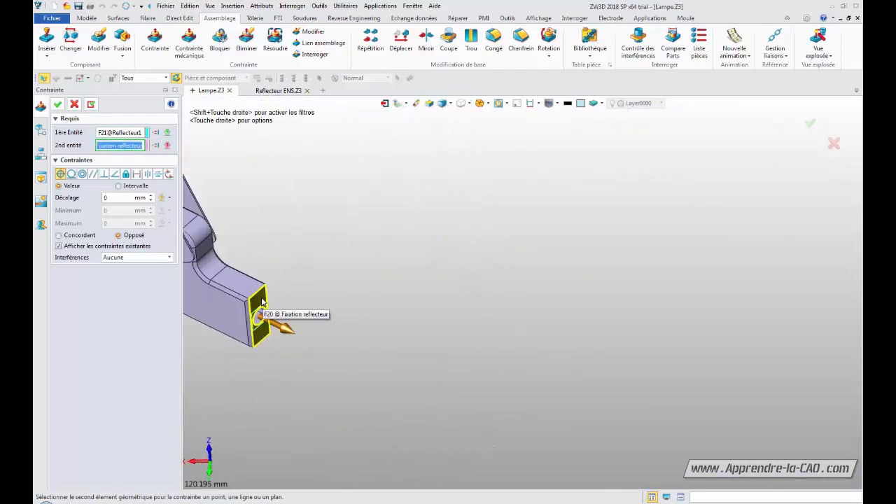
click(262, 302)
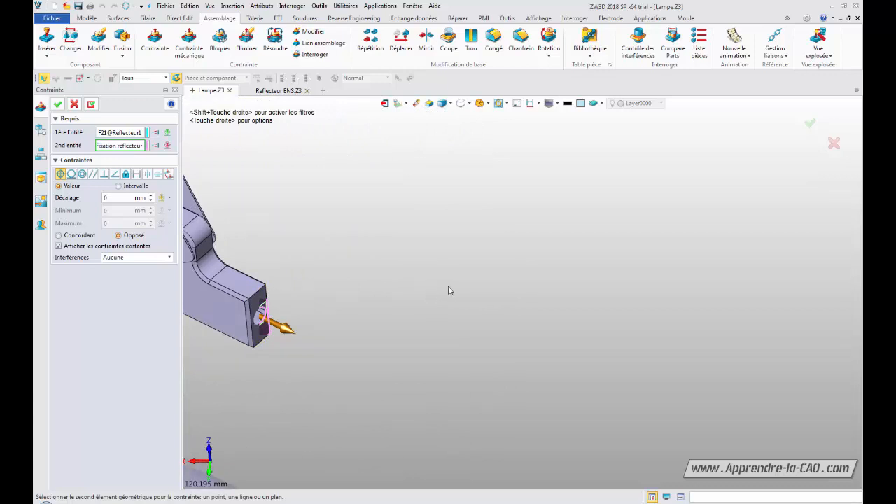
scroll(497, 328, down, 10)
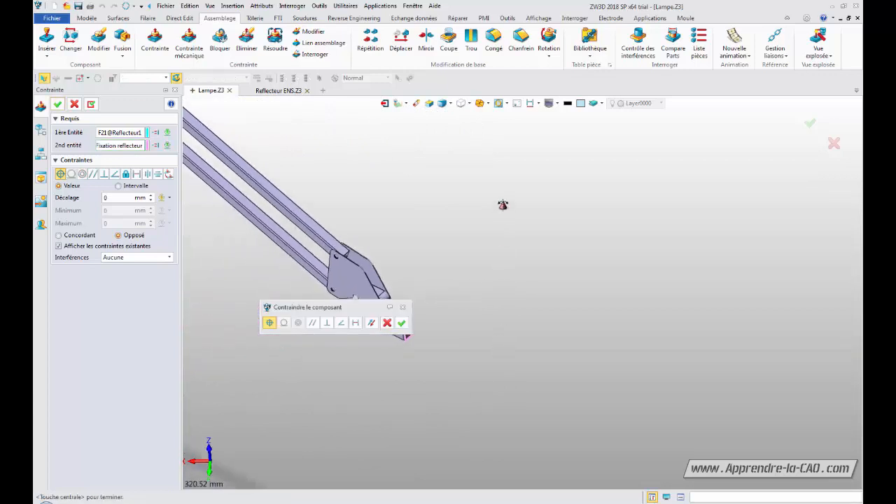
middle_drag(528, 336, 534, 252)
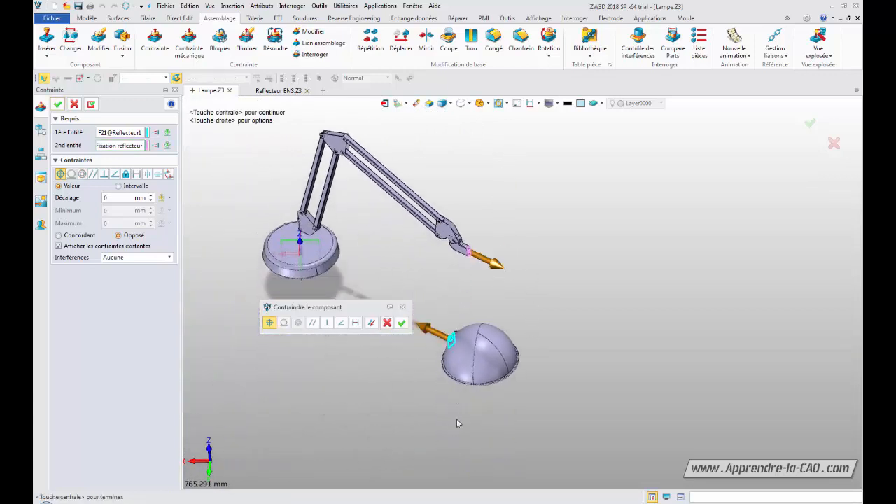
scroll(453, 418, up, 2)
middle_drag(464, 436, 467, 416)
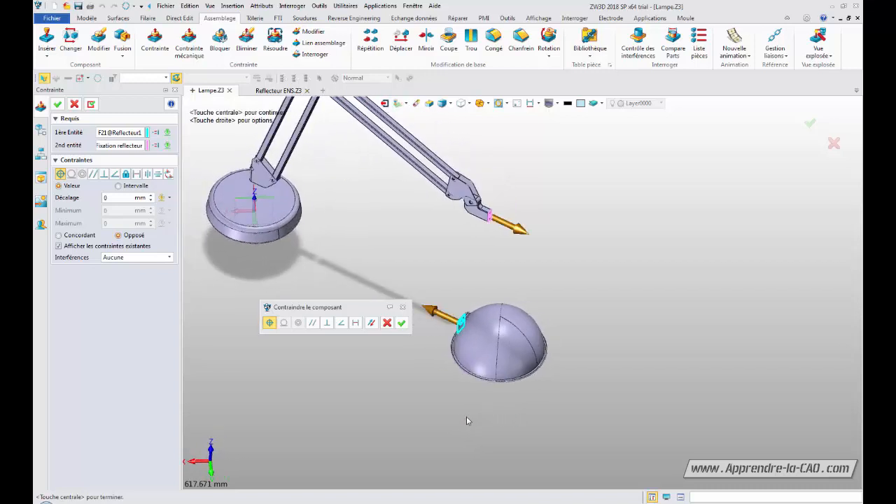
click(402, 323)
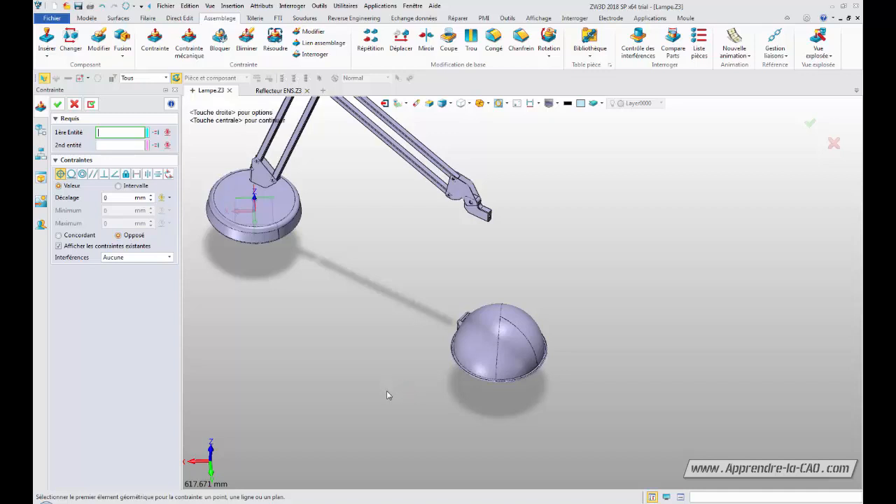
- Add a concentric constraint between the reflector's mounting hole and the hole in the end of Fixation reflecteur, and leave the constraint command
middle_drag(386, 394, 532, 421)
scroll(476, 413, up, 5)
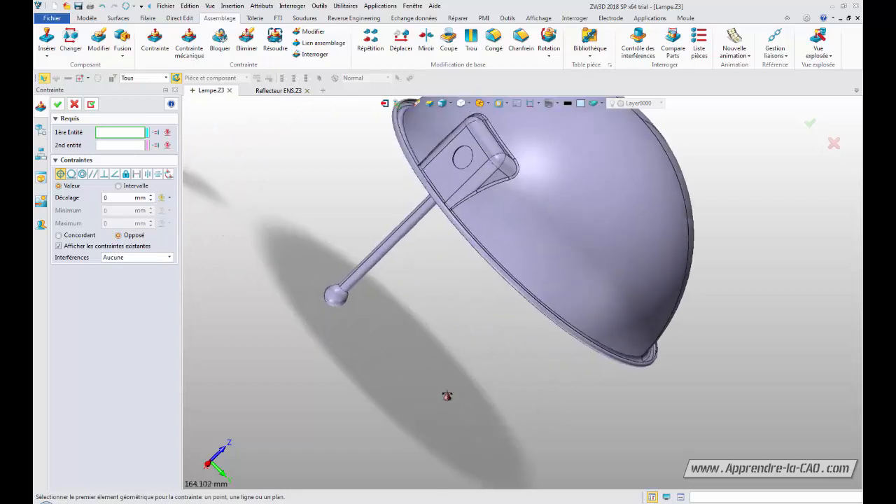
click(82, 174)
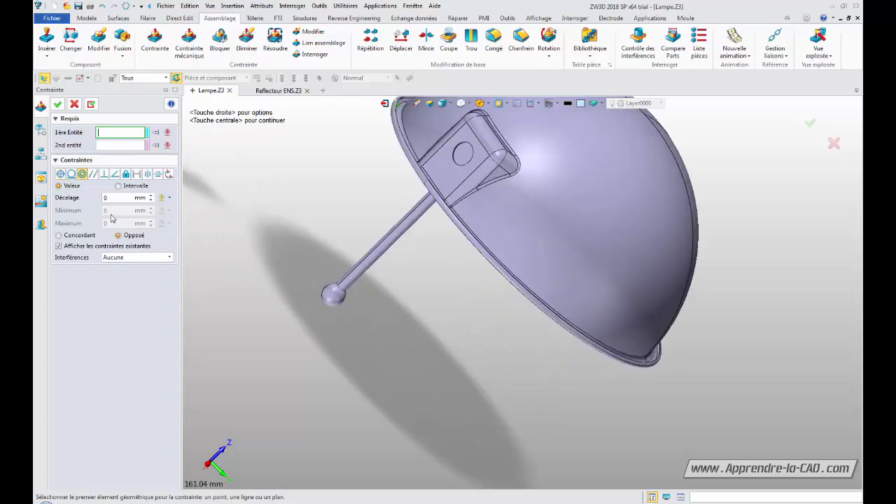
middle_drag(452, 302, 410, 382)
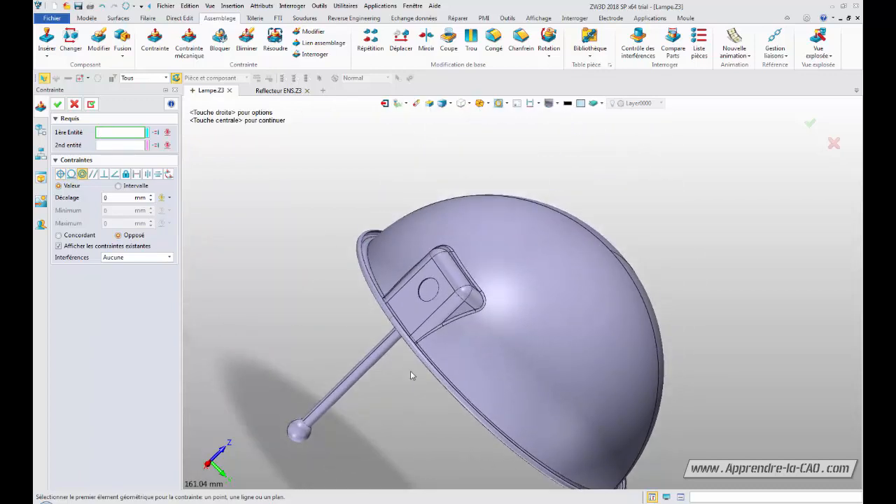
scroll(315, 277, up, 7)
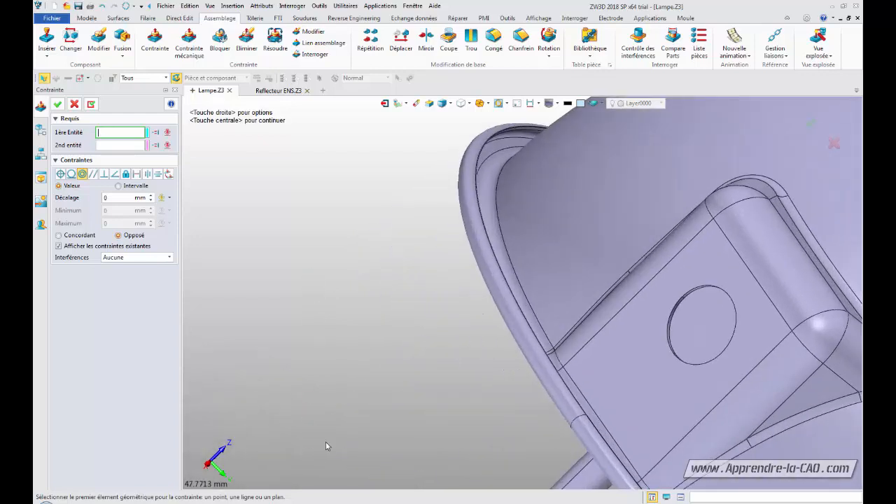
middle_drag(334, 370, 215, 274)
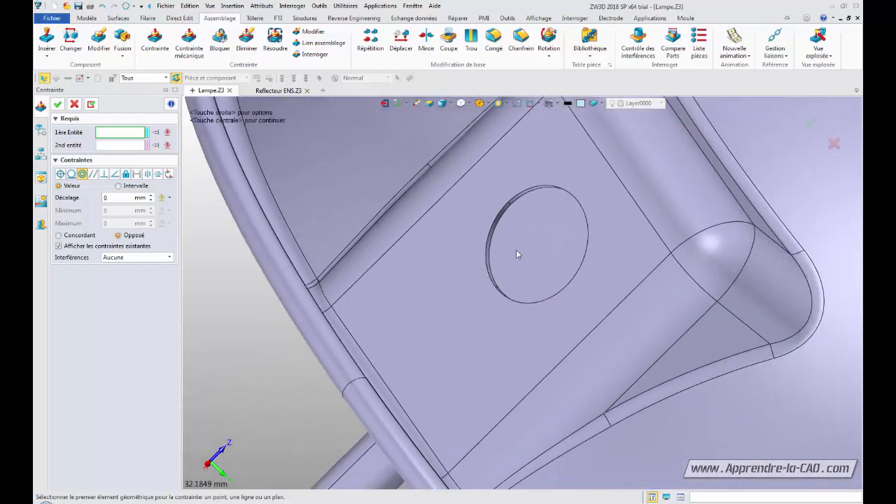
click(484, 273)
scroll(482, 275, up, 5)
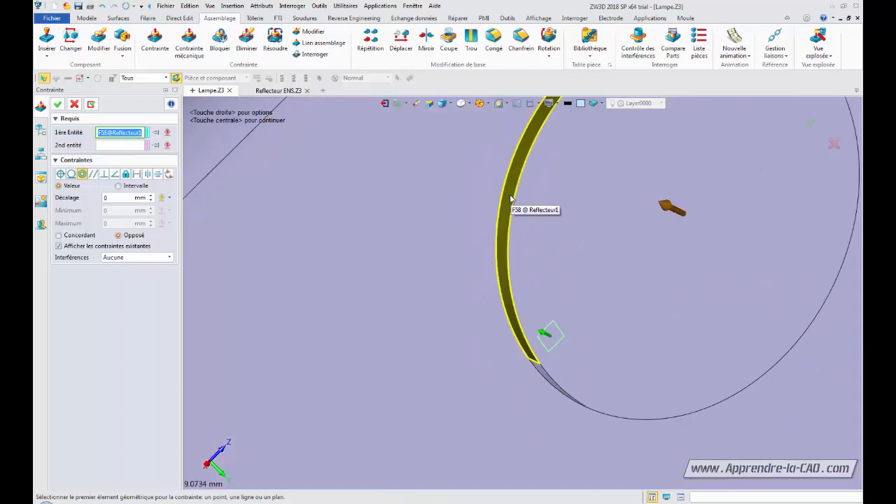
click(483, 209)
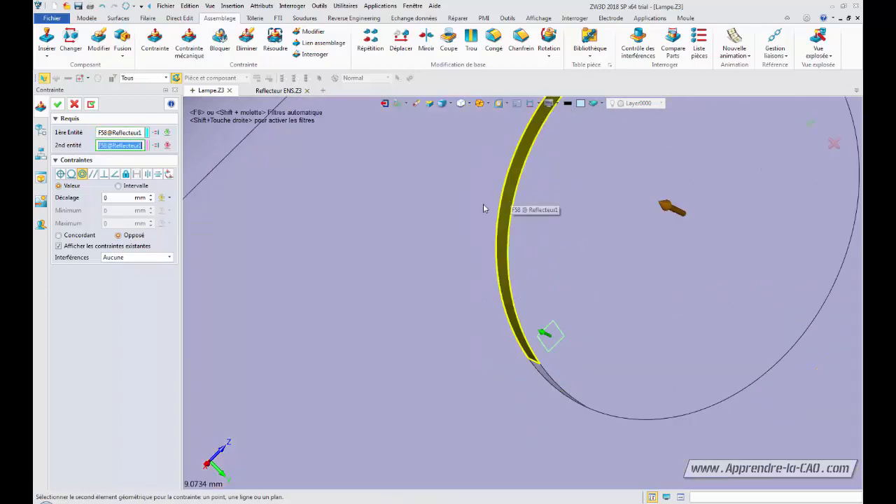
click(430, 290)
scroll(420, 280, down, 15)
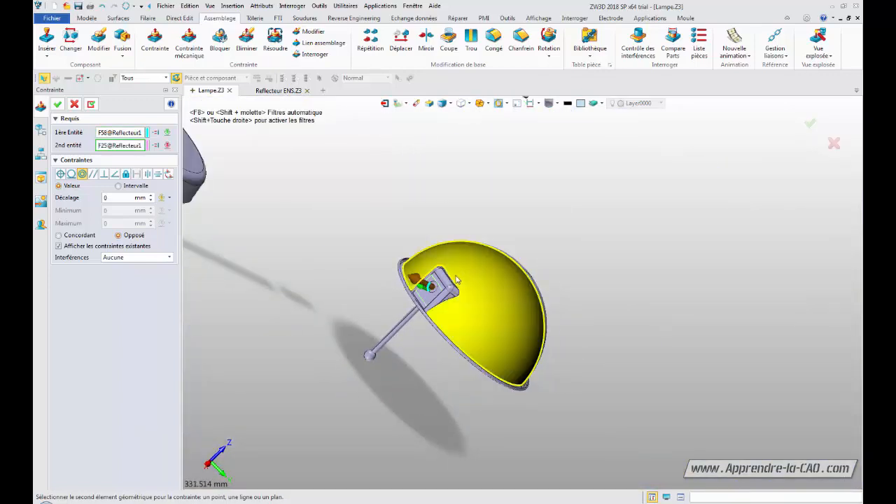
scroll(456, 280, down, 1)
middle_drag(521, 217, 459, 327)
scroll(477, 284, up, 1)
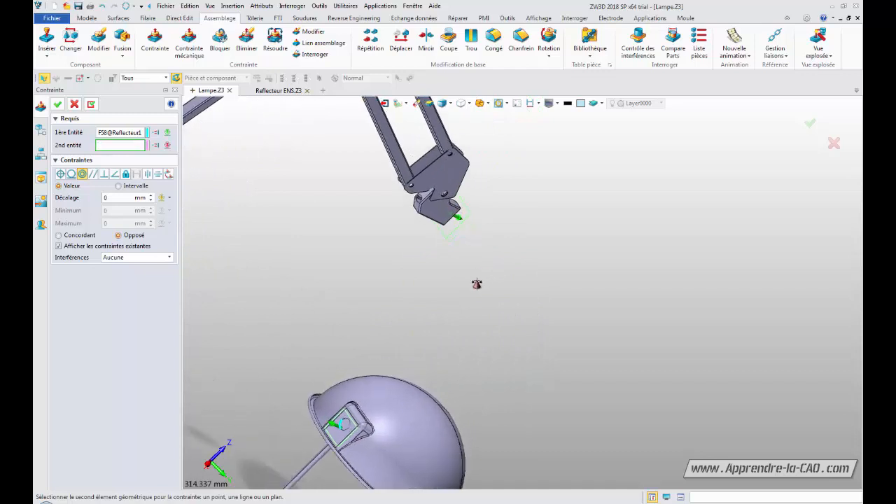
scroll(477, 283, up, 3)
middle_drag(436, 214, 525, 287)
scroll(525, 288, up, 6)
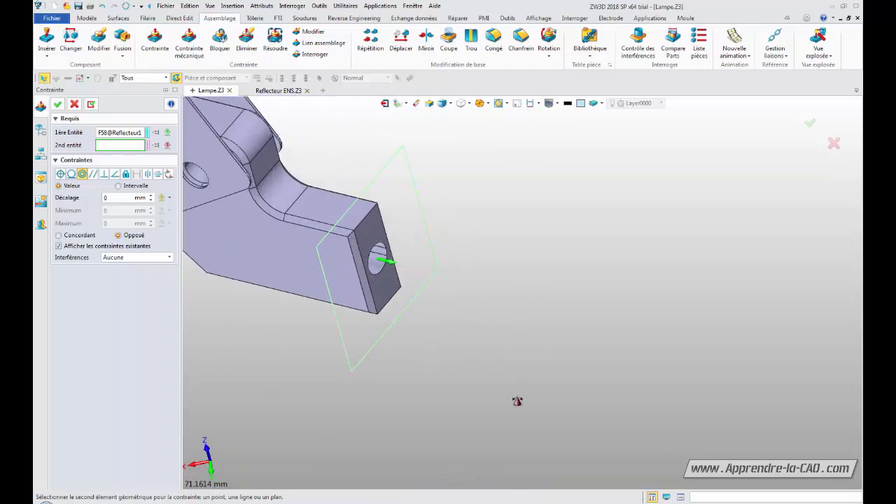
click(325, 263)
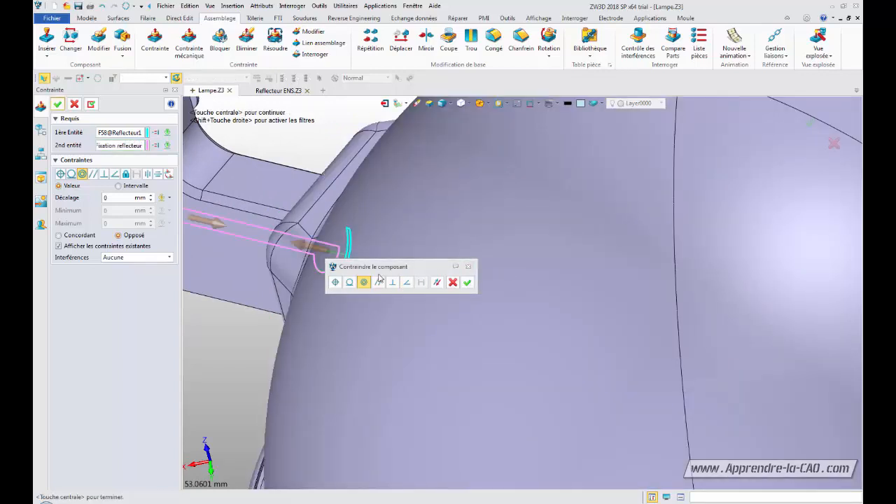
click(467, 283)
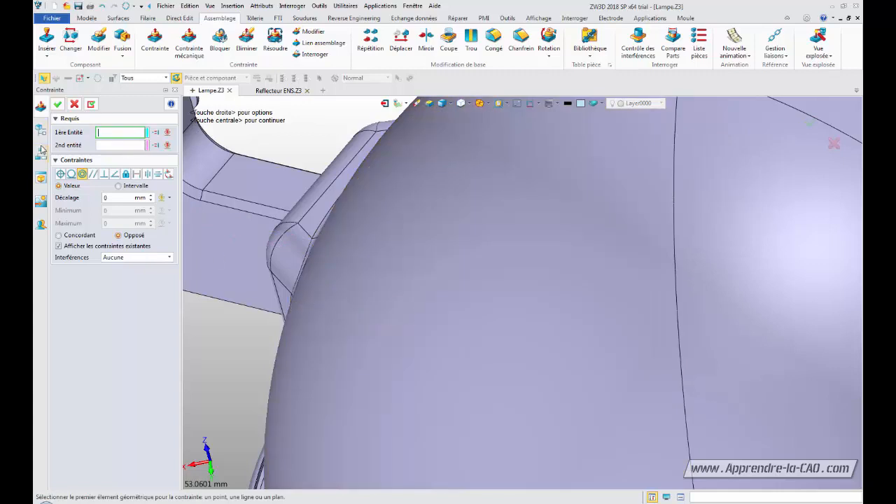
click(74, 104)
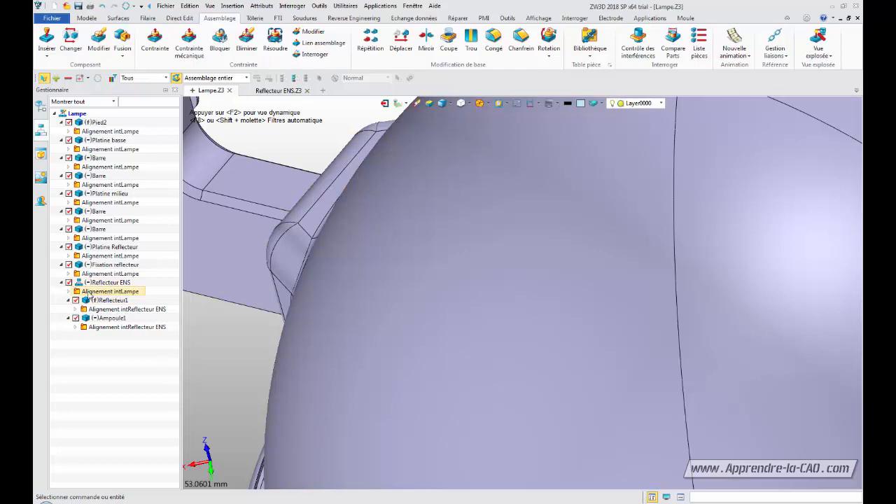
- Review the constraints listed under Reflecteur ENS and examine the reflector's position on the complete lamp
click(68, 292)
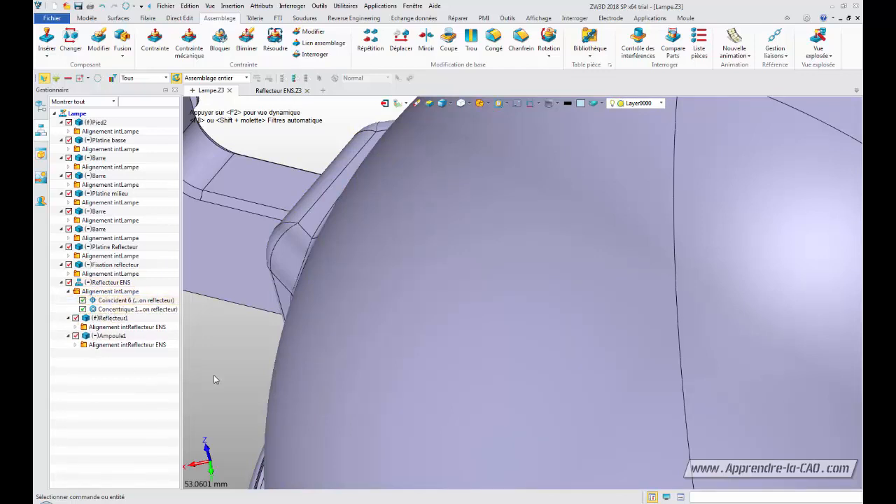
scroll(215, 379, down, 10)
middle_drag(290, 266, 690, 201)
scroll(354, 376, up, 1)
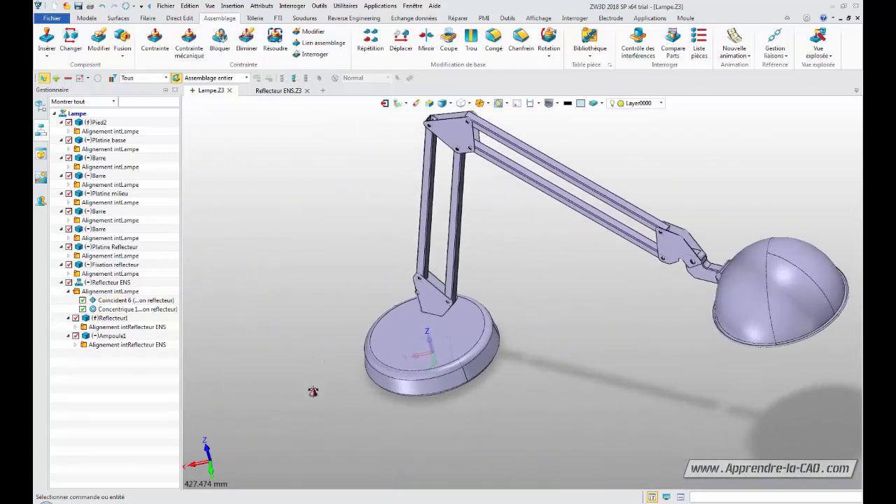
middle_drag(322, 362, 276, 372)
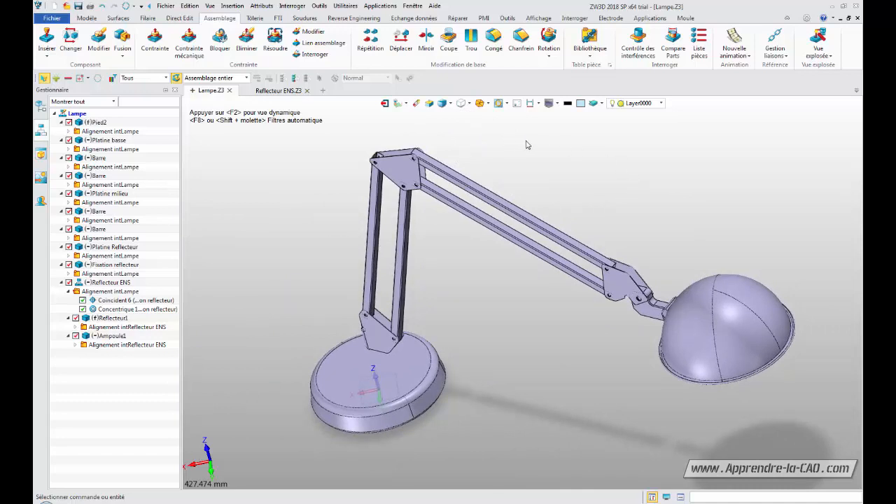
- Display the components' constraint status and test the lamp's articulation by moving the lower plate, the arm bars and the reflector mount
click(313, 56)
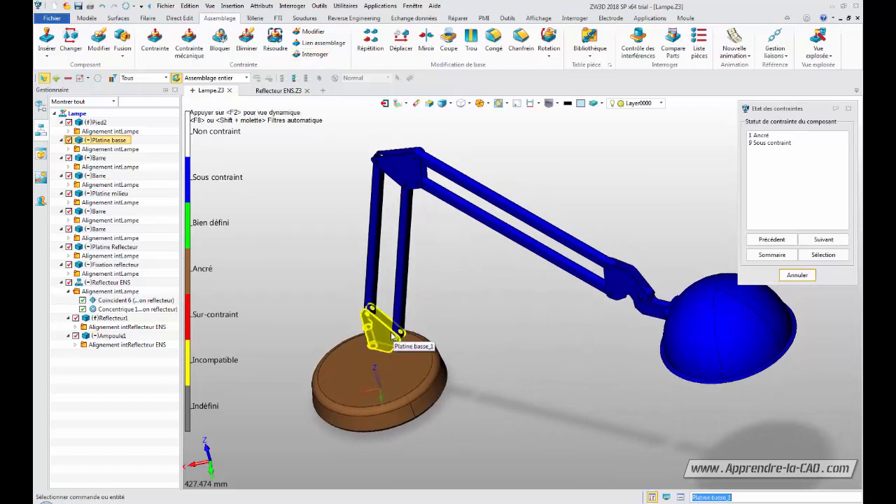
drag(389, 338, 389, 348)
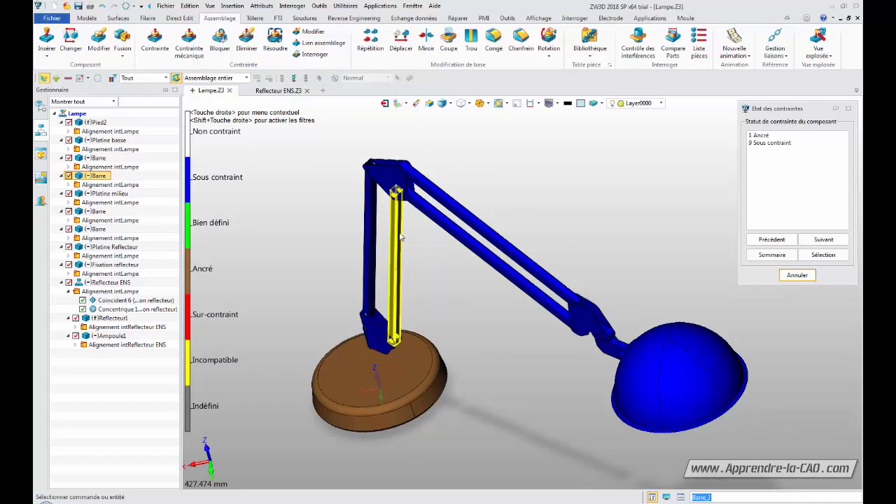
mouse_move(397, 238)
mouse_down()
mouse_move(421, 255)
mouse_move(392, 254)
mouse_up()
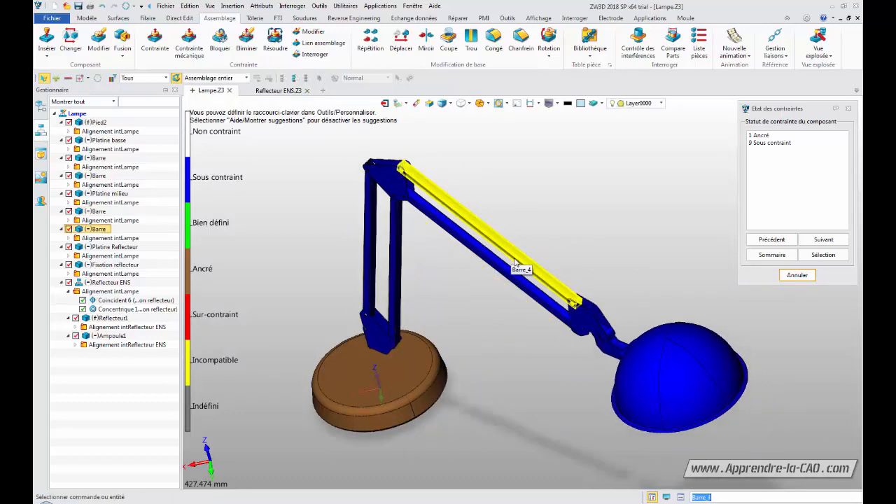
drag(516, 257, 533, 223)
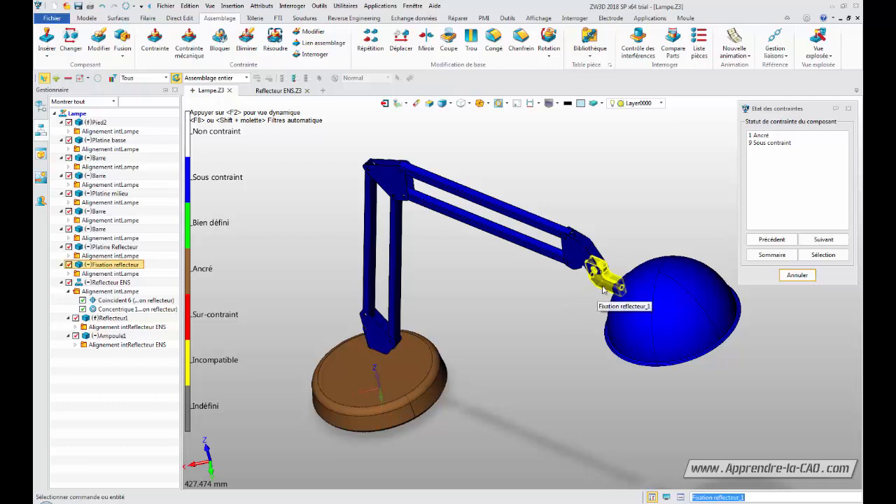
drag(611, 290, 623, 315)
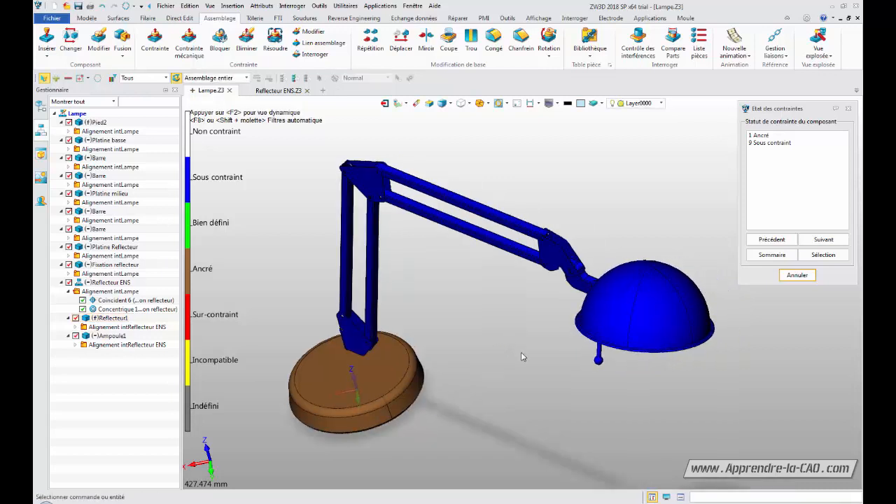
mouse_move(509, 367)
middle_down()
mouse_move(518, 382)
mouse_move(513, 365)
middle_up()
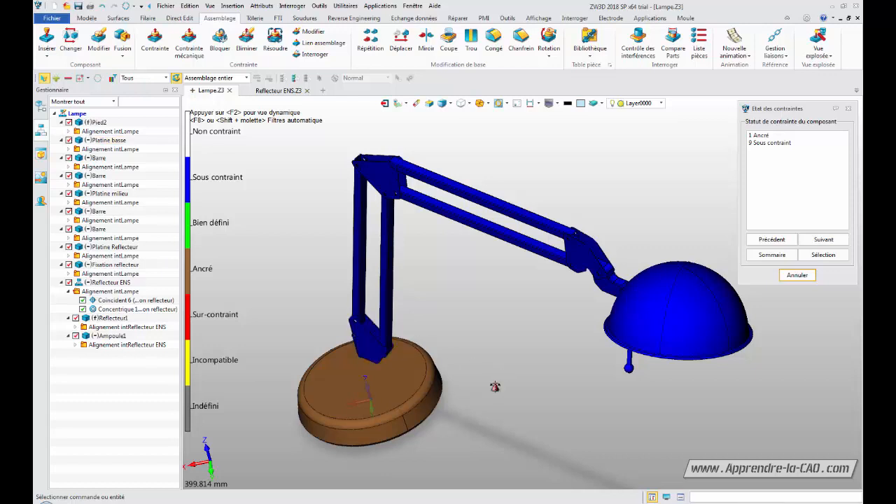
- Close the constraint status display and define an angle constraint between the flat face of Platine basse and the YZ plane
middle_drag(495, 387, 508, 386)
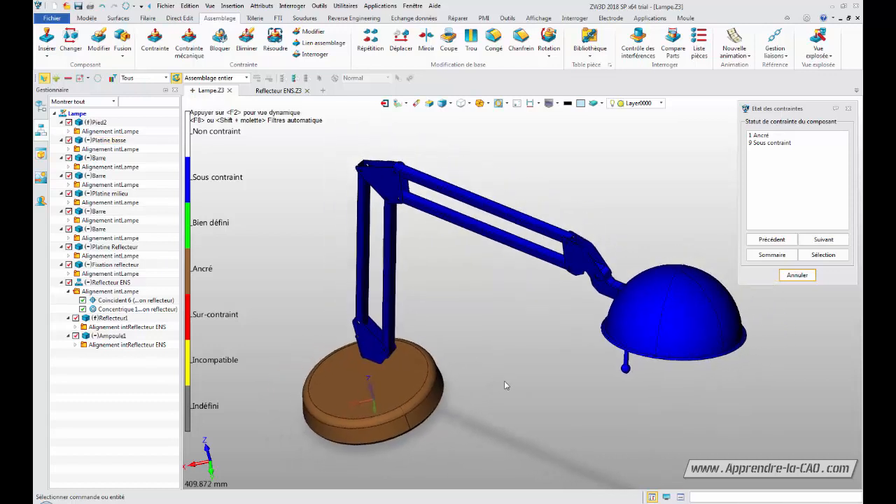
click(796, 276)
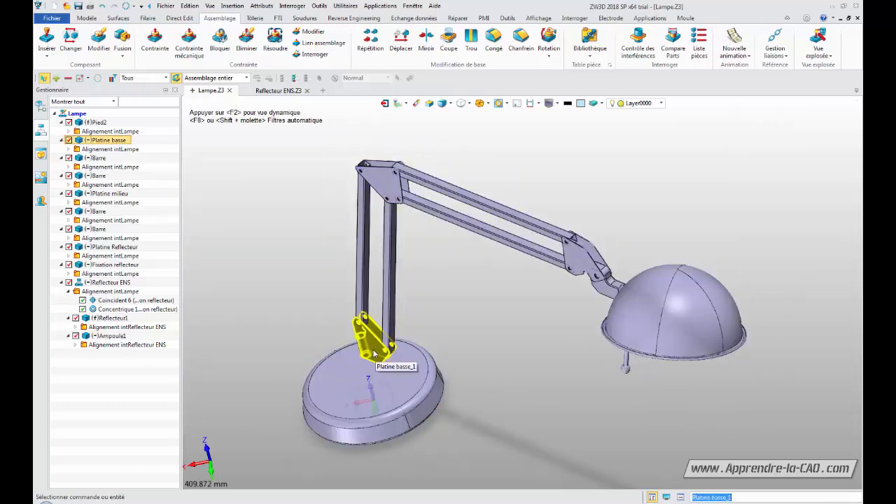
middle_drag(508, 416, 531, 392)
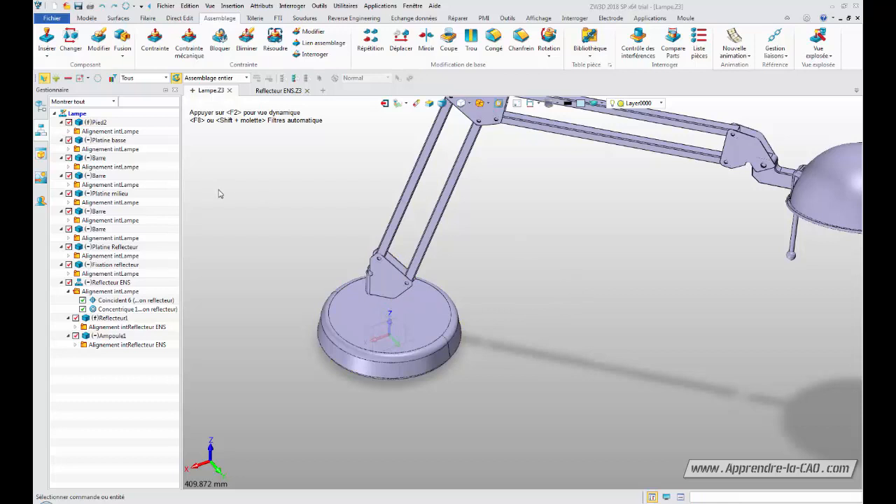
click(155, 41)
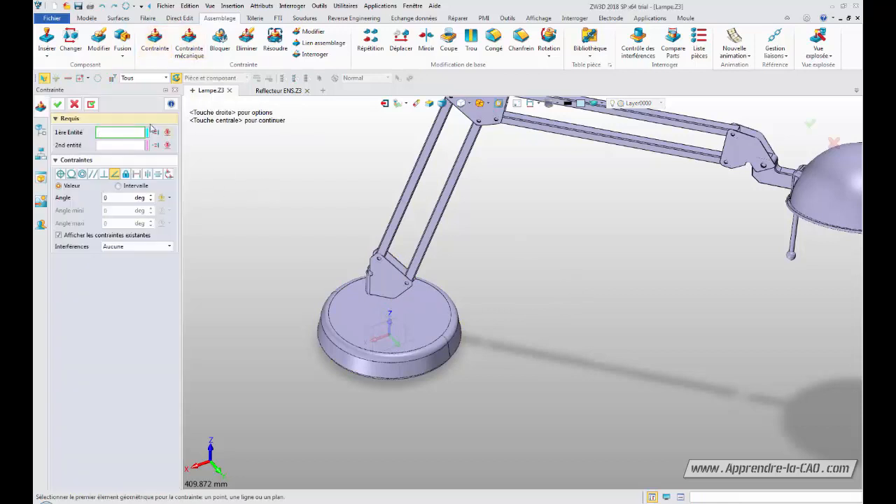
click(393, 282)
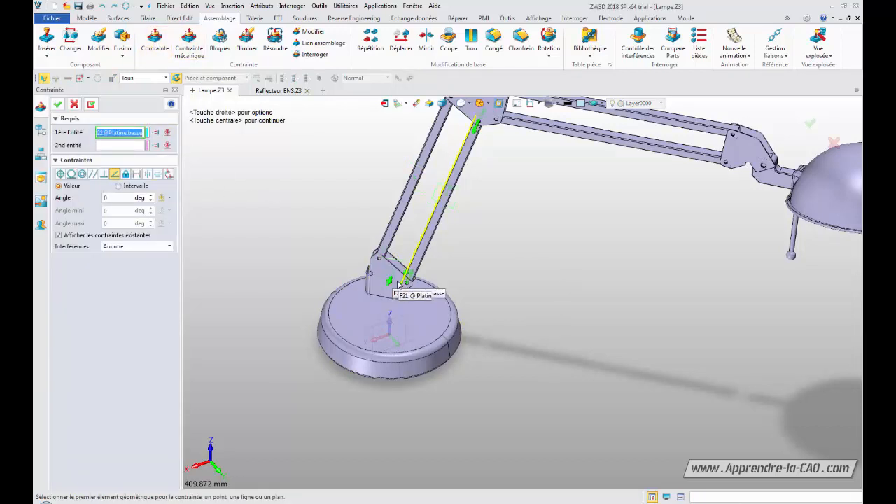
click(386, 282)
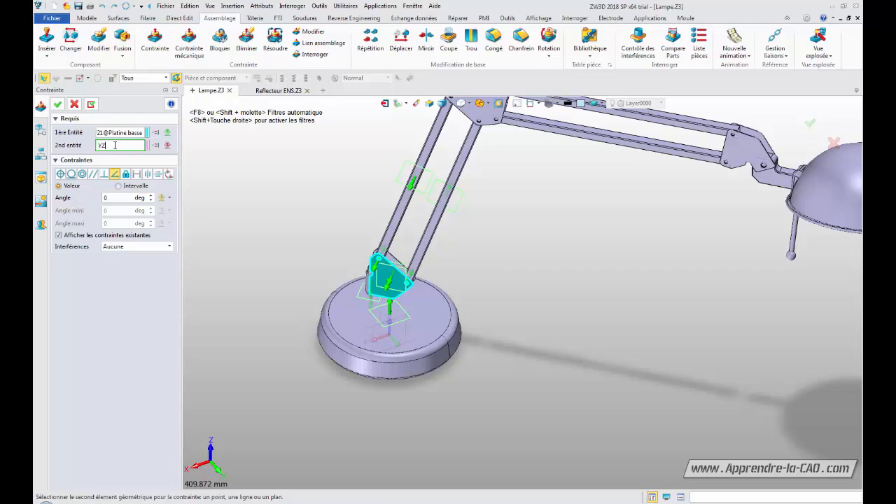
key(Return)
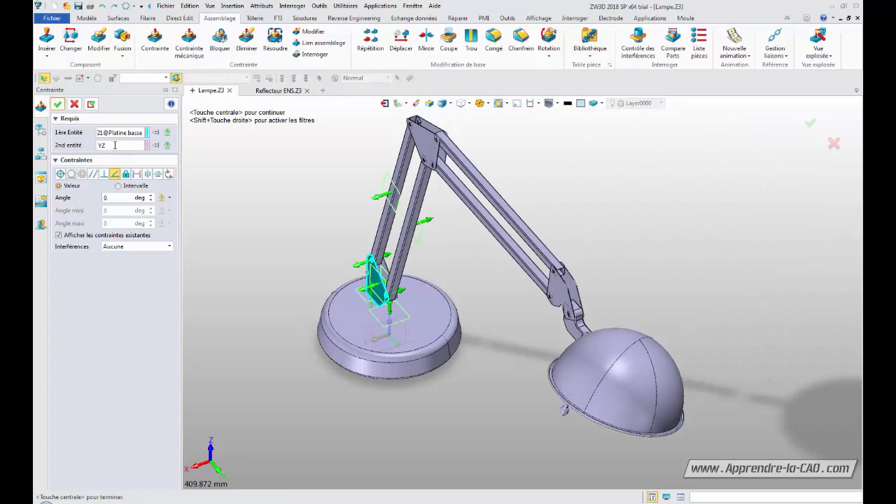
- Try 30 degrees for the angle constraint, set it to -30 degrees instead, apply it and leave the constraint command
click(117, 197)
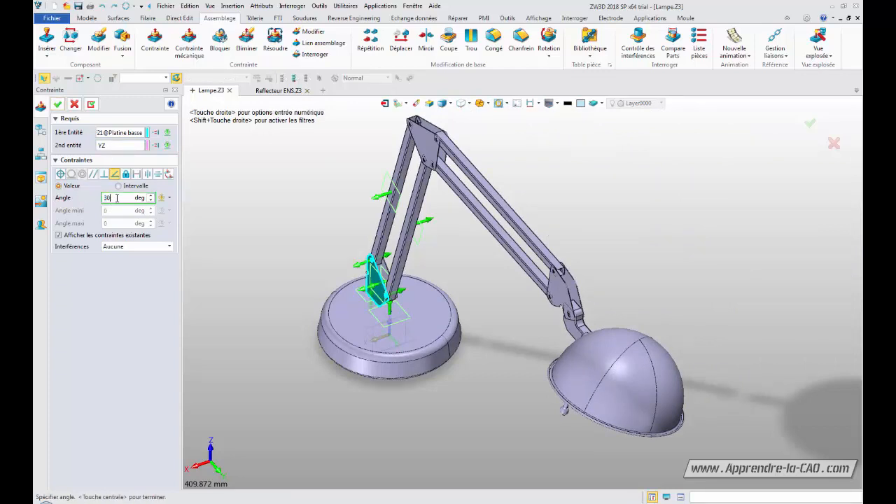
key(Return)
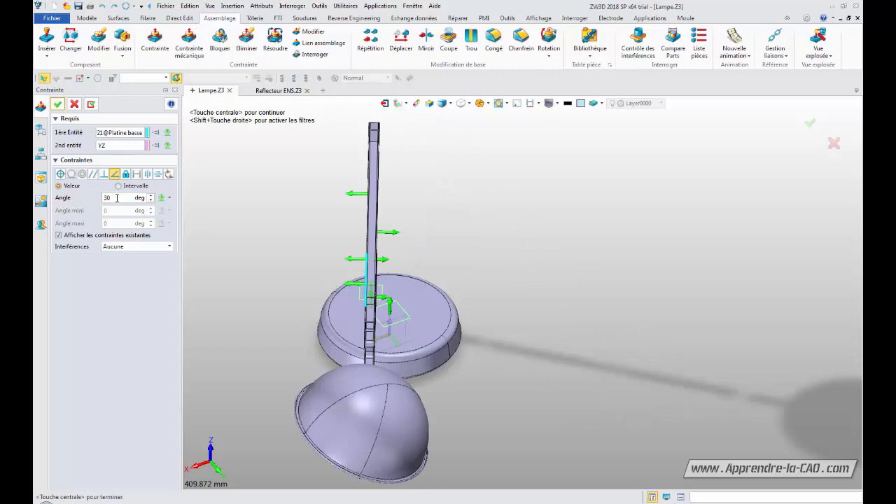
click(117, 197)
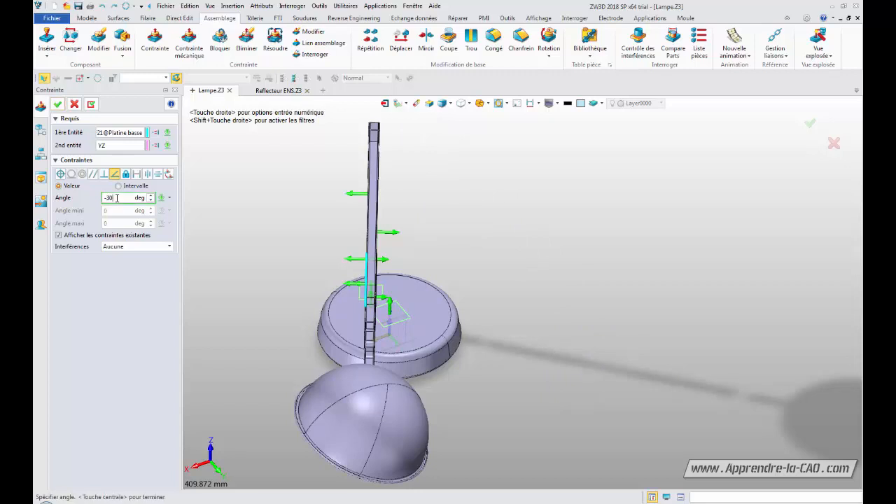
text(-30)
key(Return)
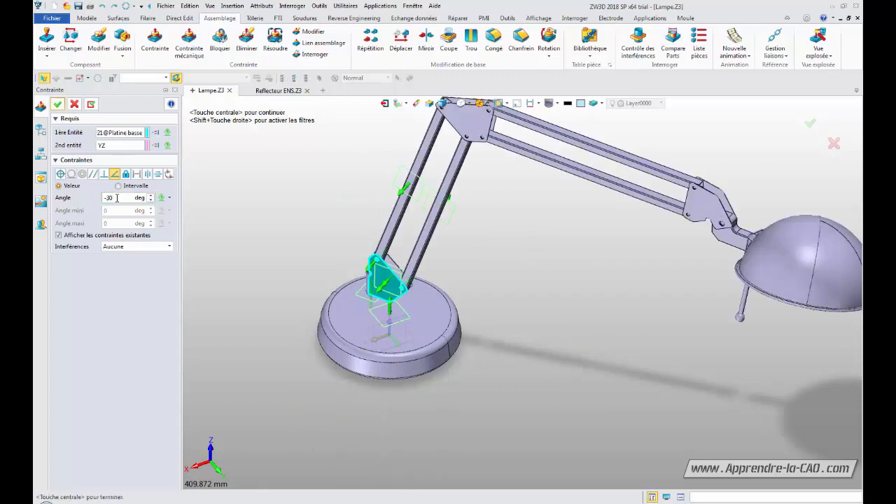
click(57, 105)
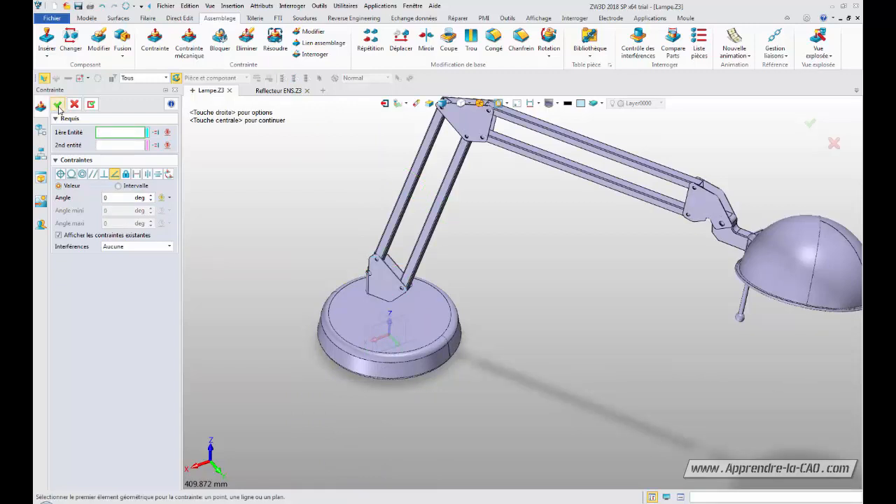
click(74, 105)
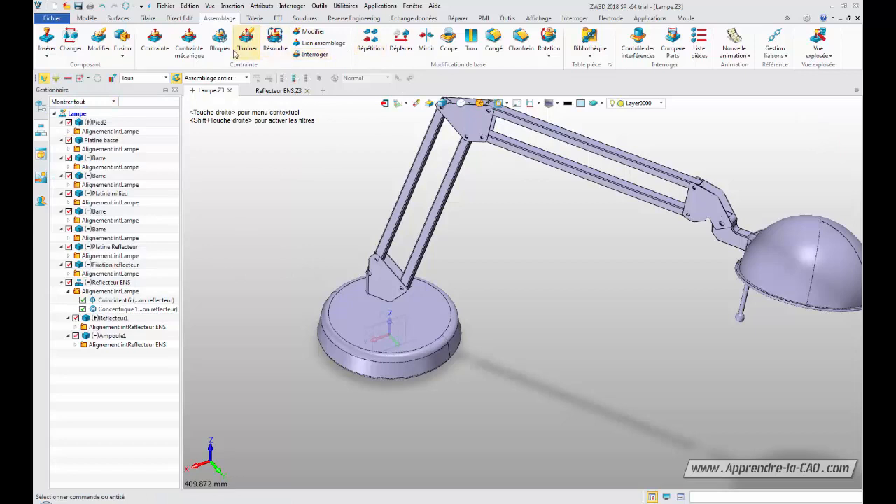
- Check the components' constraint status and review the angle constraint listed under Platine basse
click(315, 54)
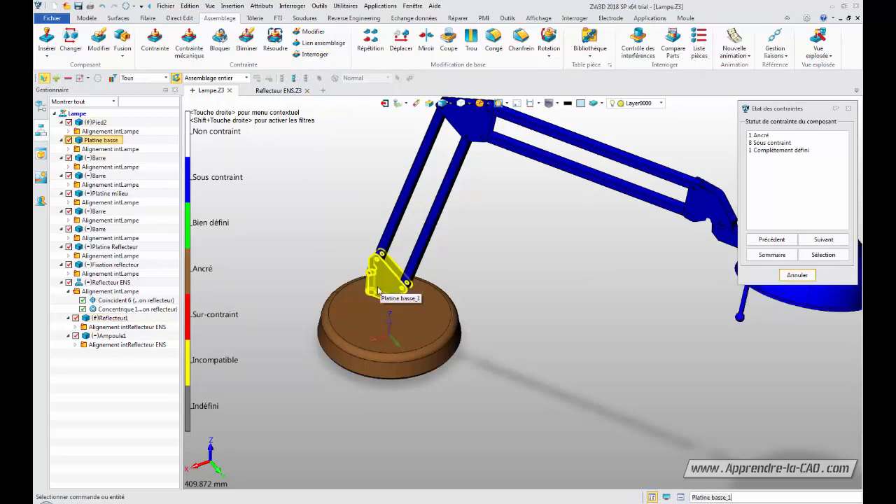
click(797, 275)
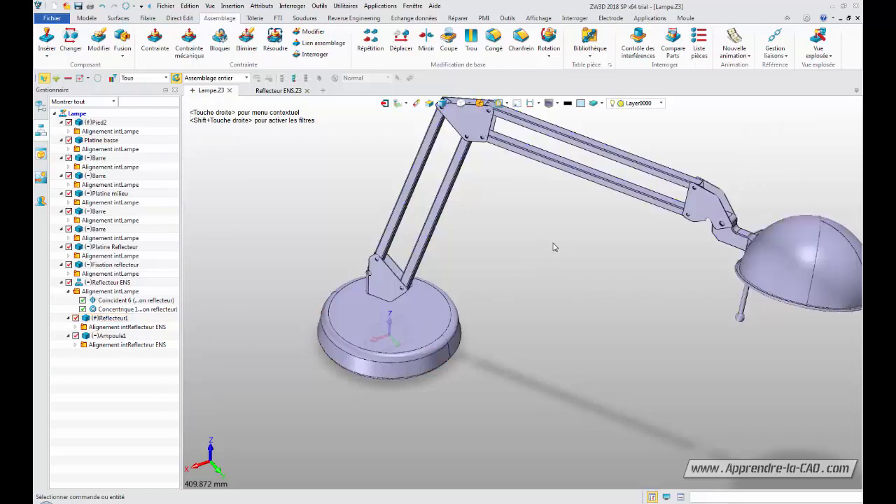
middle_drag(522, 273, 461, 285)
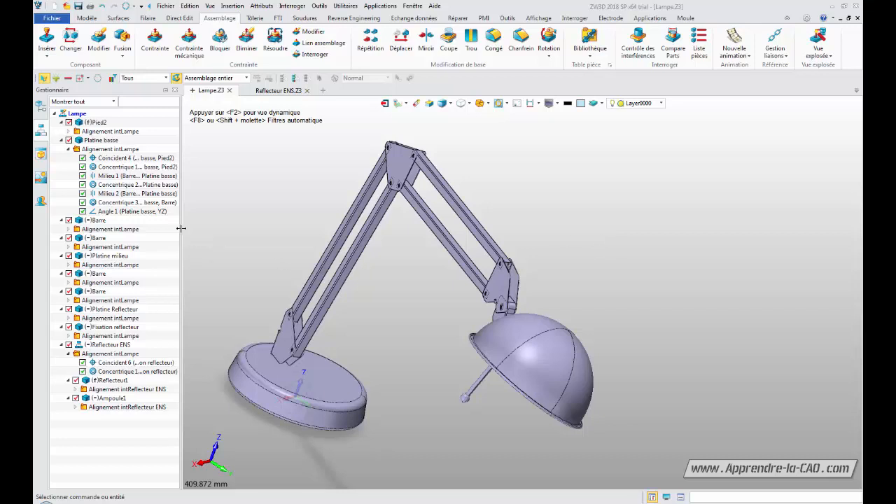
click(124, 213)
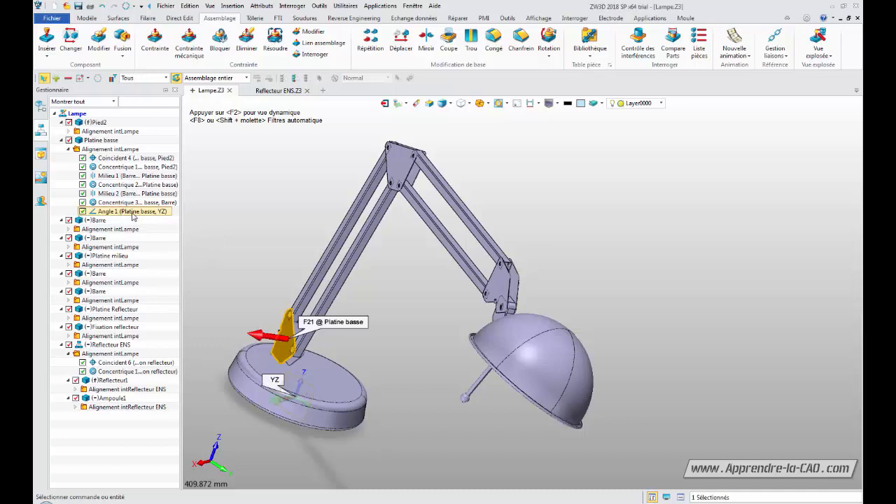
click(243, 213)
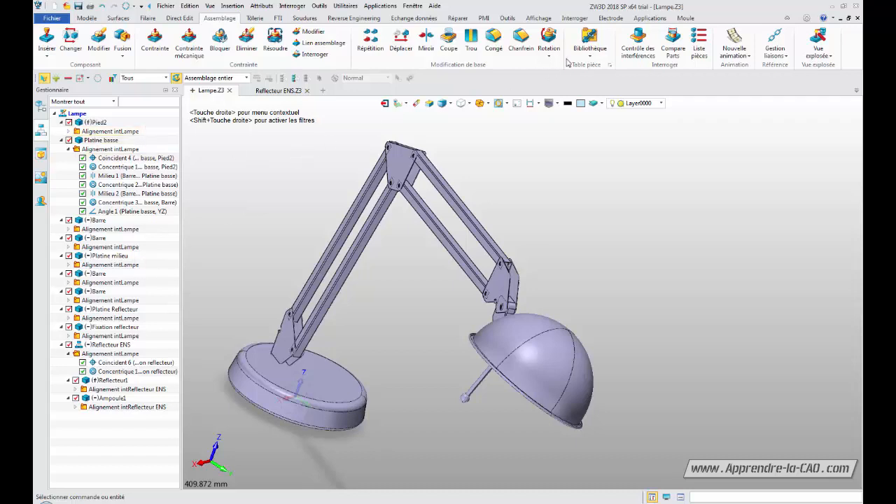
- Create a numeric variable of type angle named "Angle 1" in degrees in the equation manager and apply it to the assembly
click(508, 18)
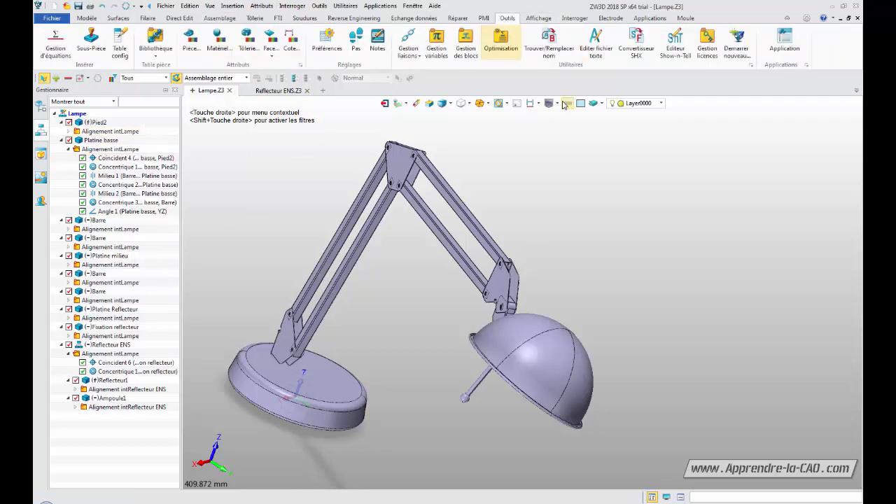
click(56, 43)
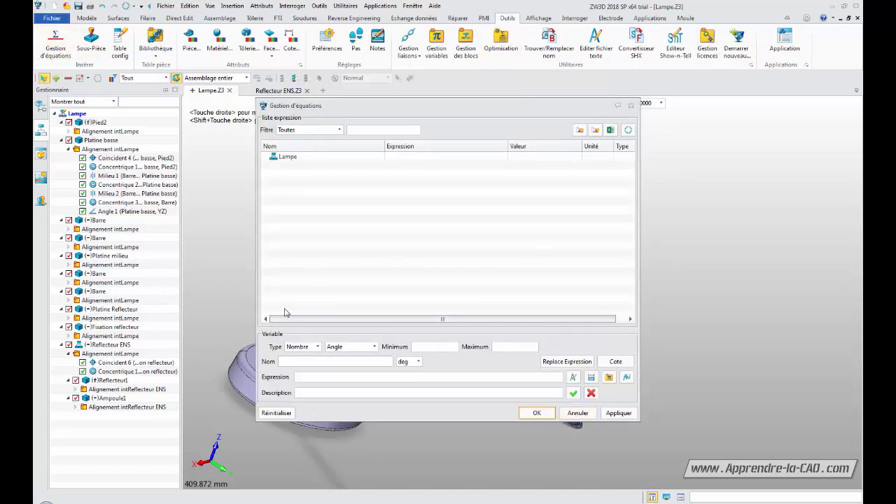
click(317, 346)
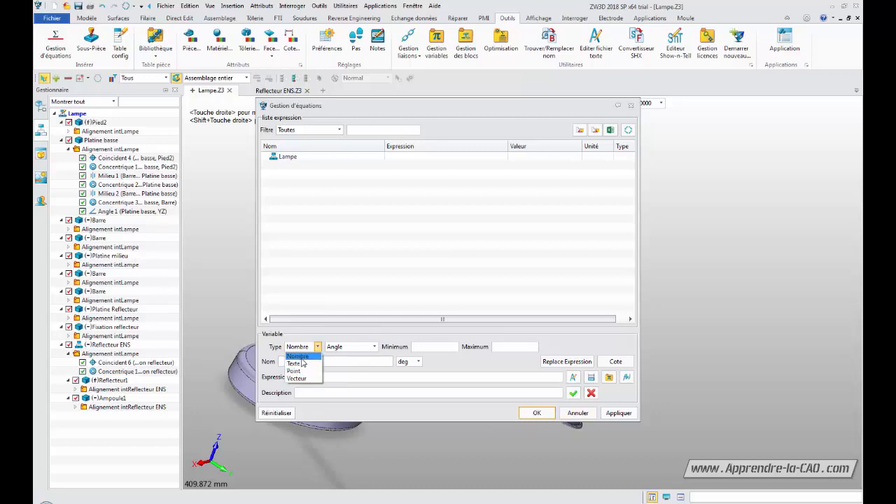
click(297, 356)
click(374, 347)
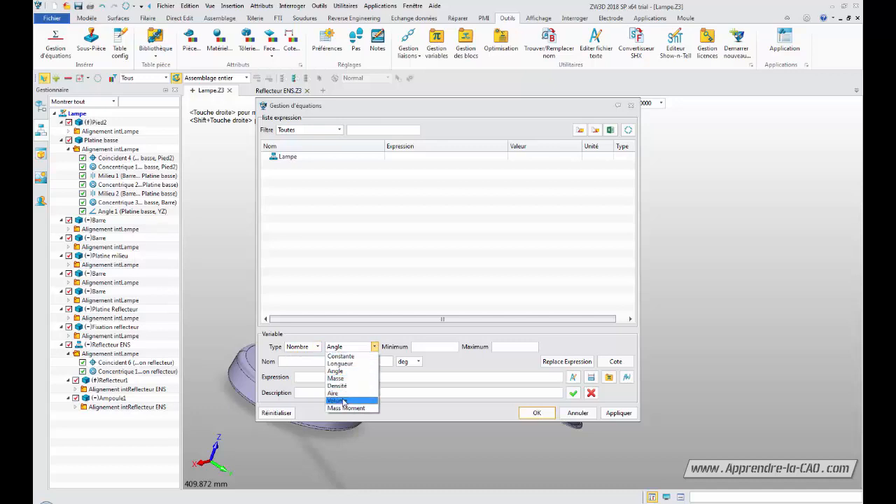
click(354, 373)
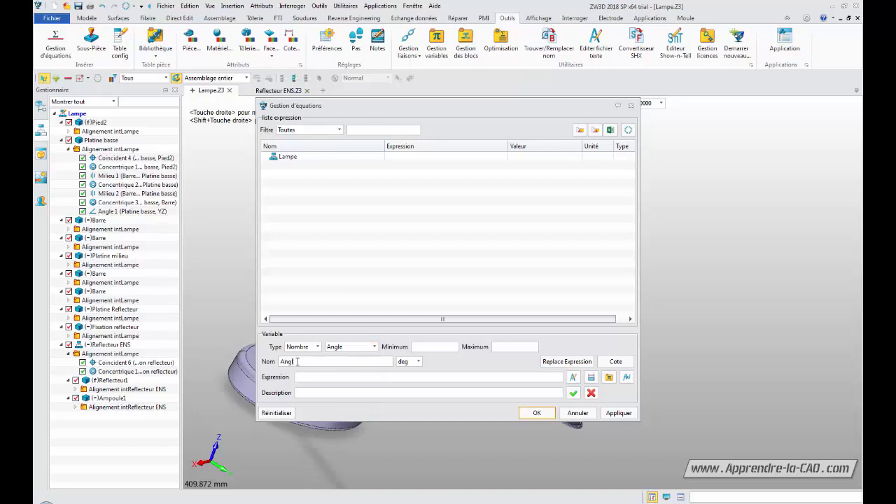
click(419, 361)
click(419, 362)
click(574, 393)
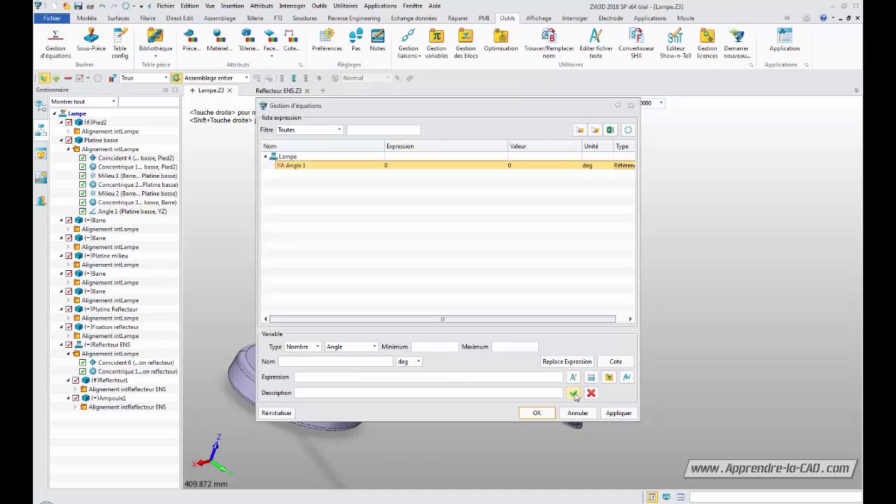
click(615, 414)
click(537, 413)
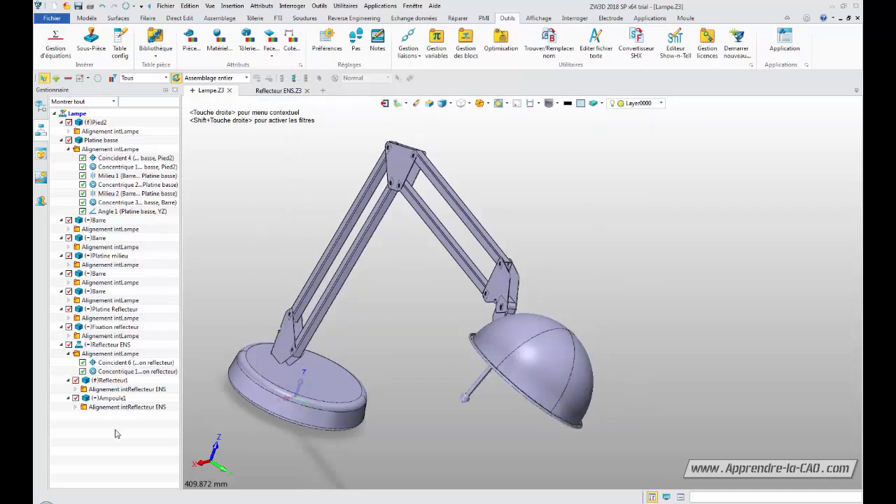
- Set the expression of the Angle 1 variable to 30 degrees
click(41, 128)
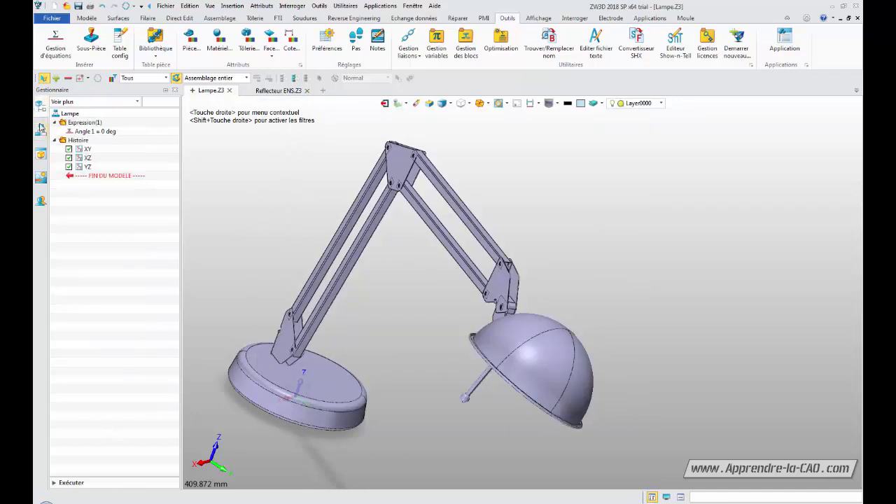
double_click(84, 131)
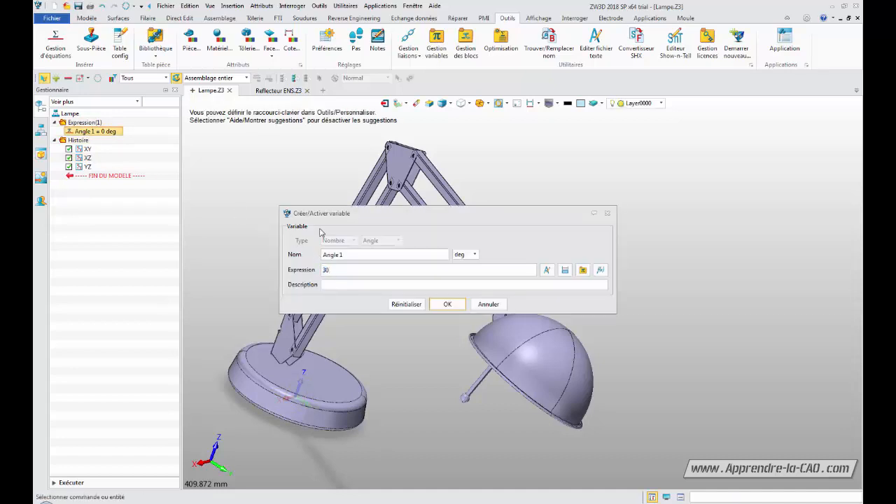
key(Return)
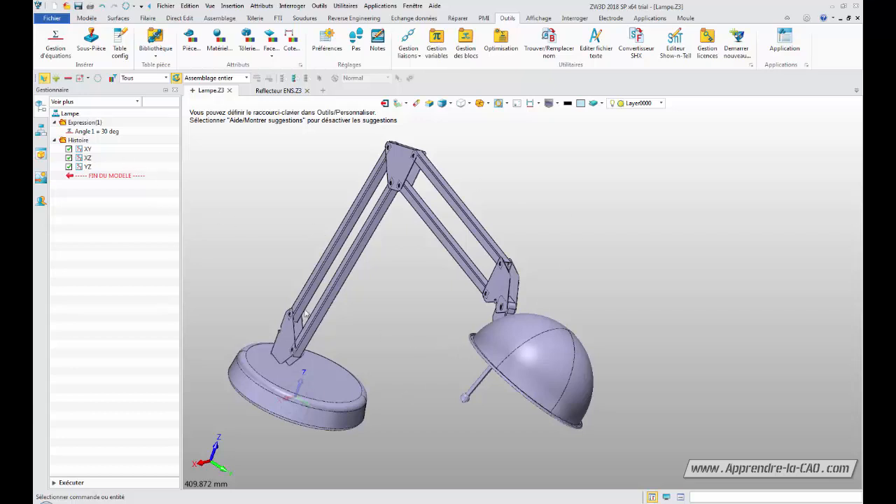
- Edit the angle constraint between Platine basse and the YZ plane so its angle is driven by the Angle 1 variable
click(41, 133)
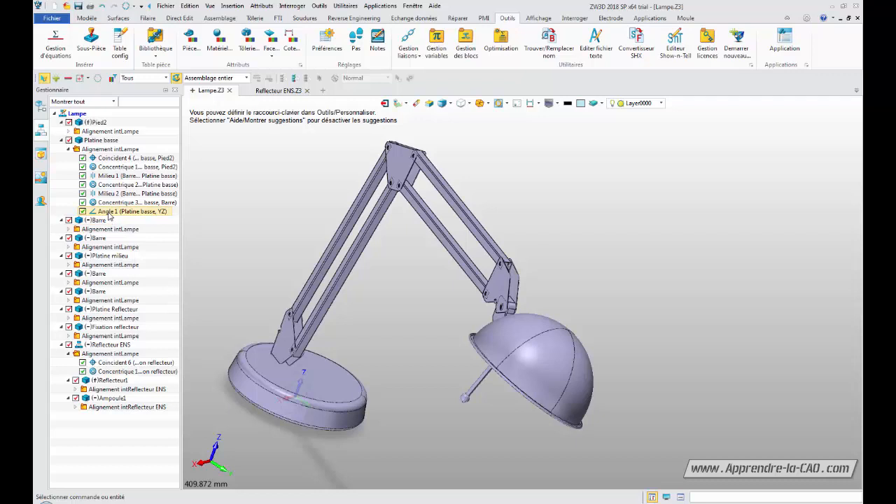
double_click(109, 215)
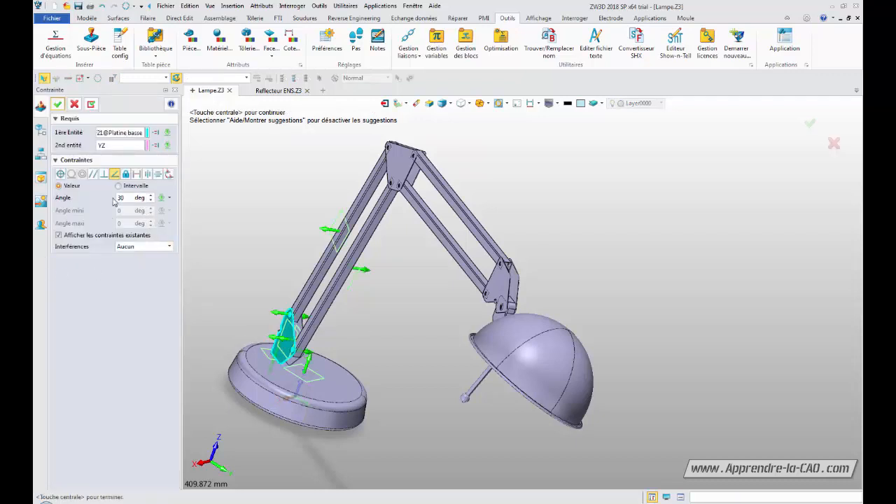
click(169, 198)
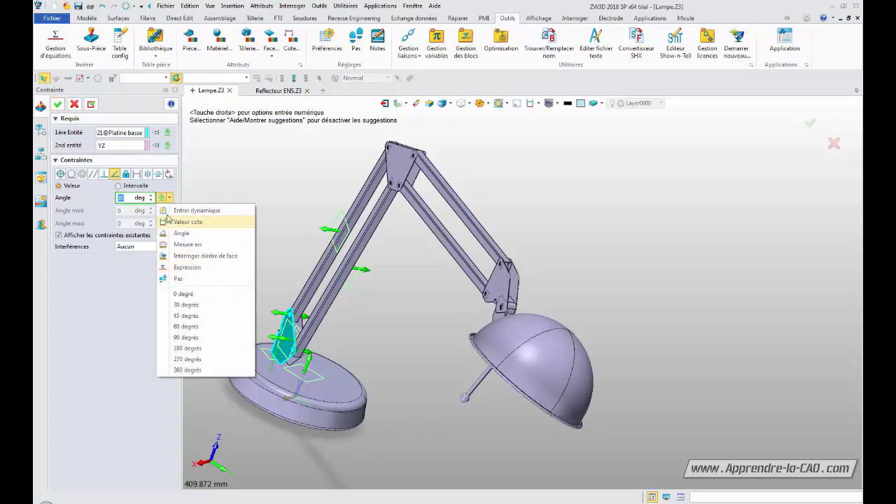
click(189, 267)
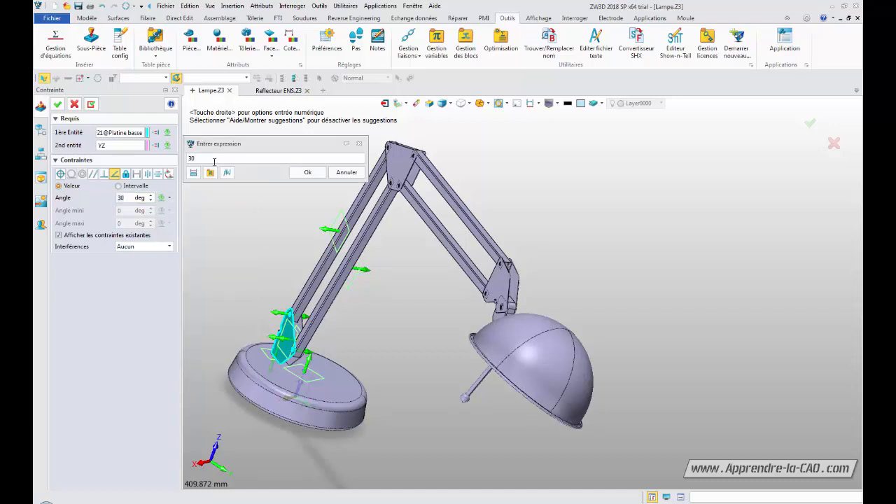
drag(207, 160, 176, 157)
key(BackSpace)
click(211, 173)
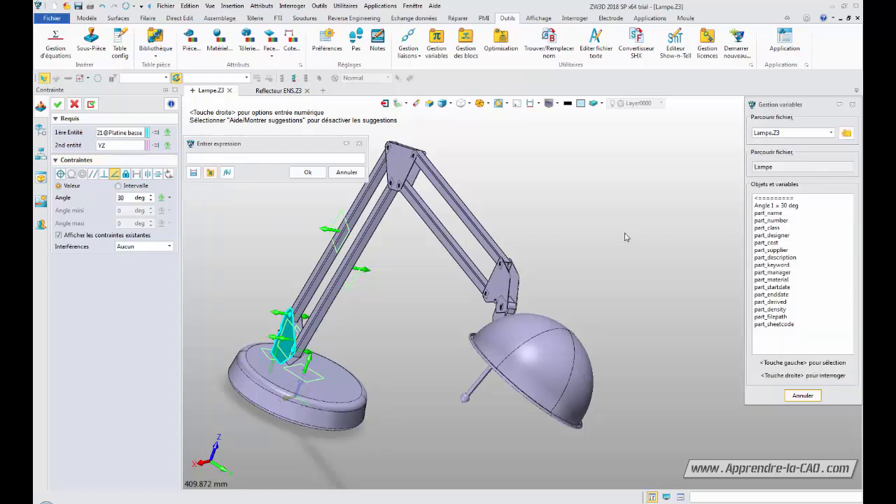
click(782, 207)
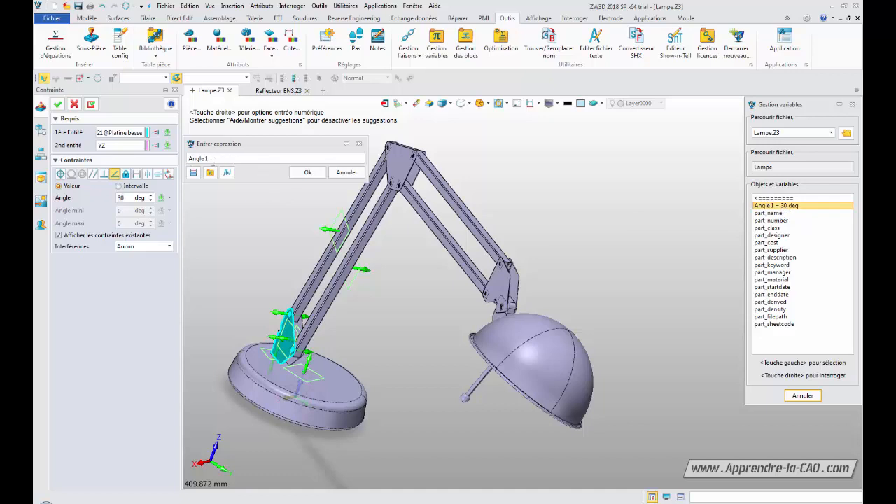
click(305, 173)
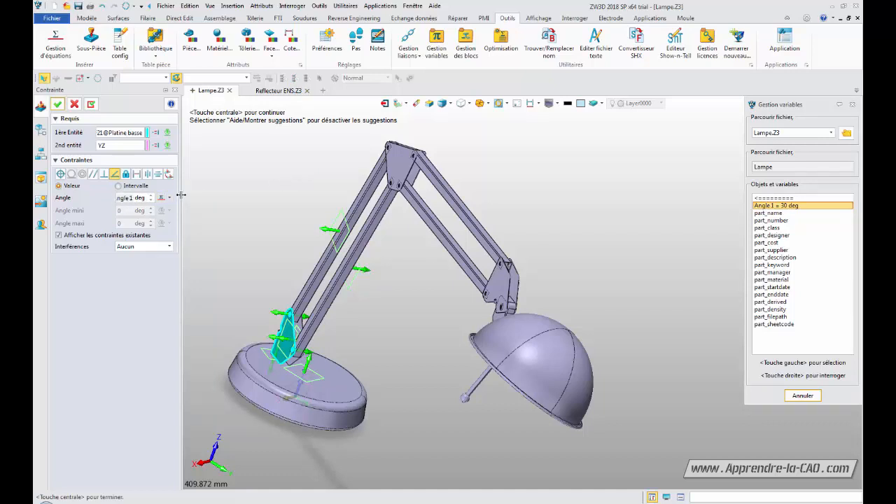
drag(180, 195, 203, 195)
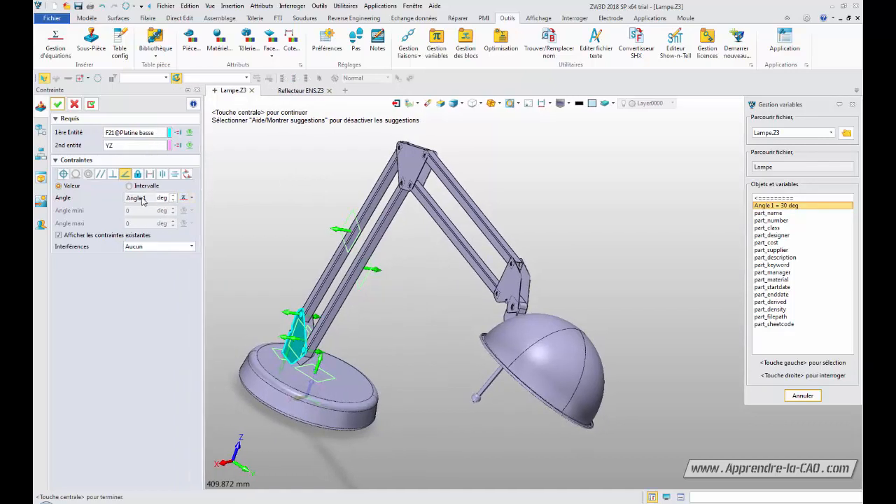
click(58, 104)
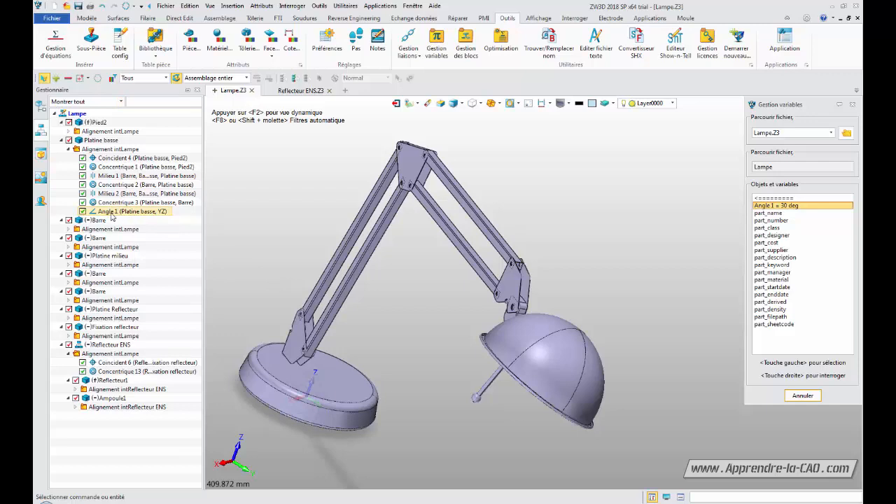
- Test the linked lamp pose by setting the Angle 1 variable to 0 degrees and to 80 degrees
click(41, 105)
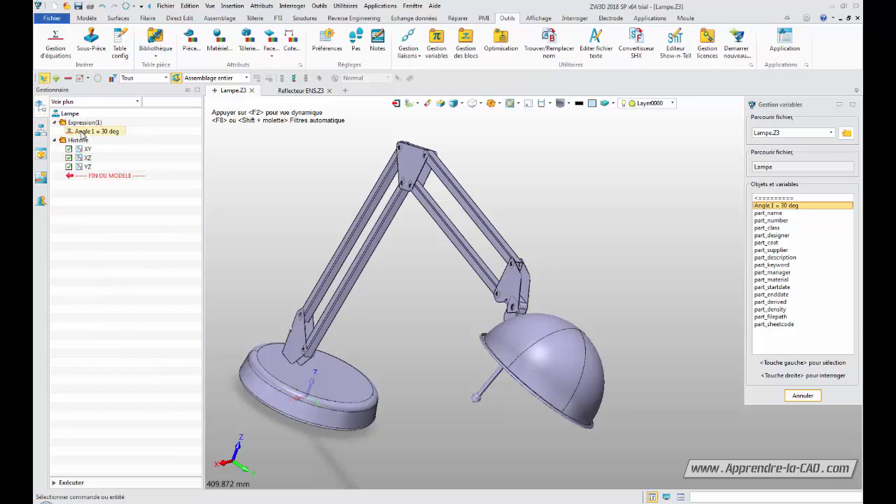
double_click(83, 133)
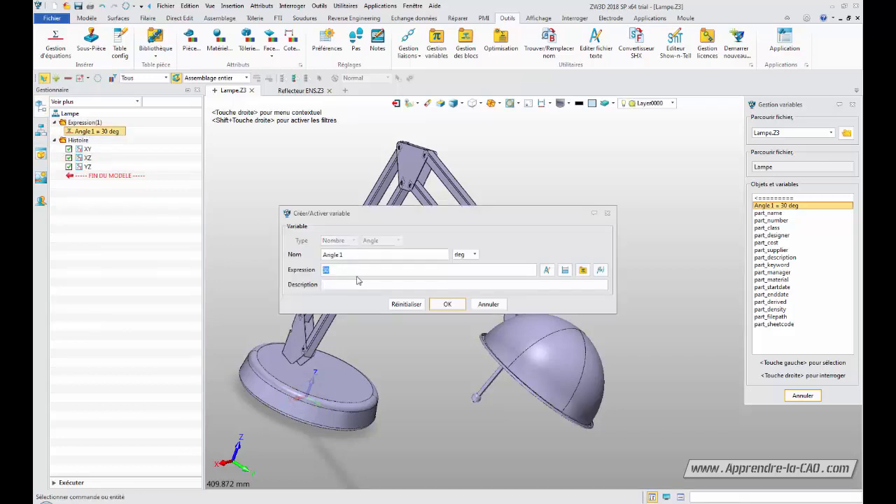
text(0)
key(Return)
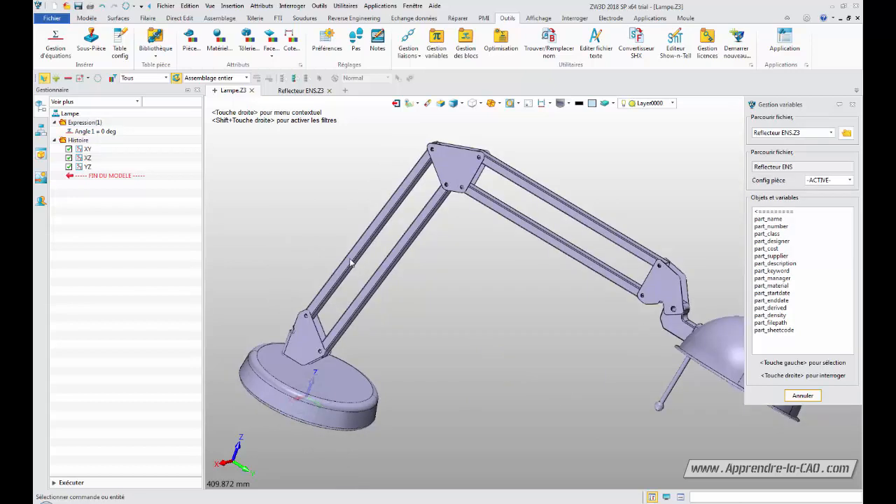
double_click(95, 131)
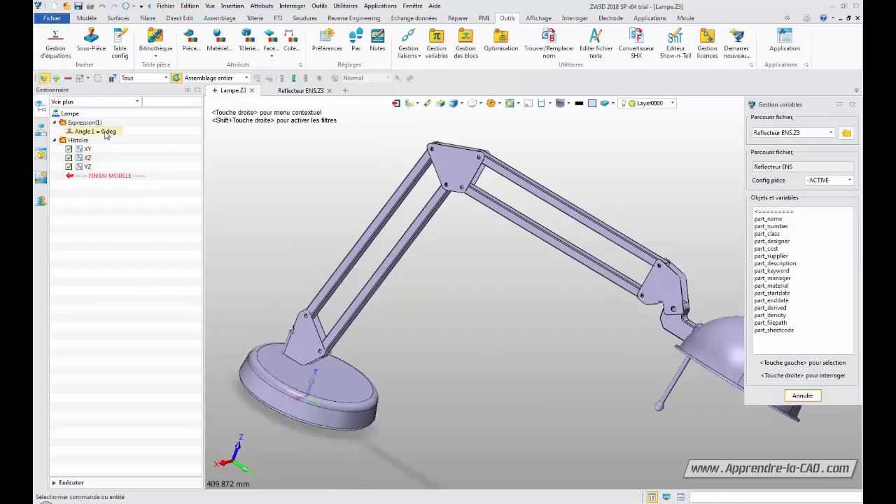
text(80)
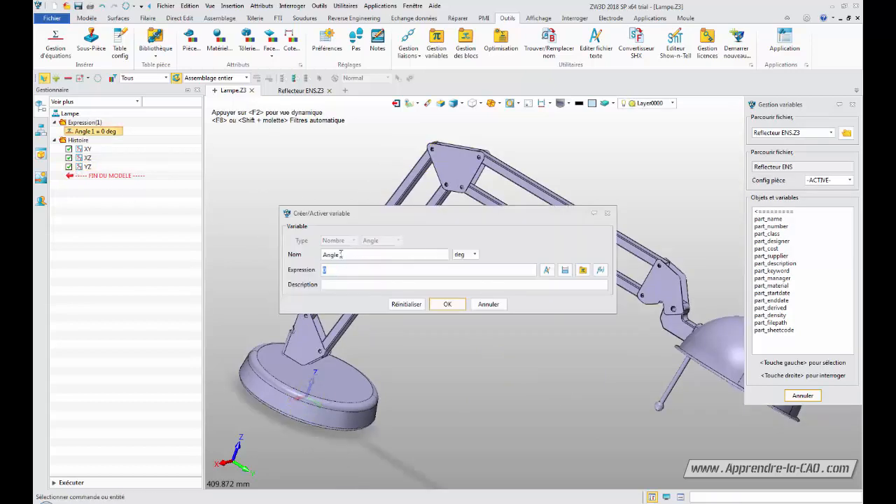
key(Return)
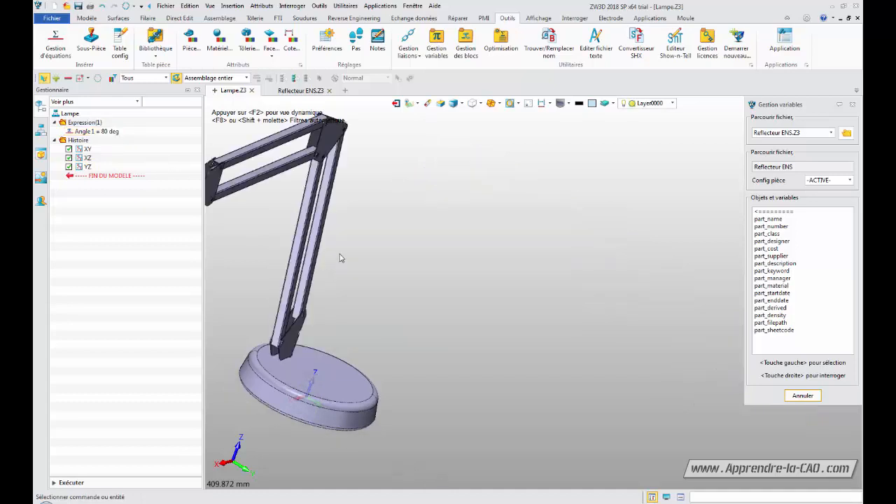
- Try 100 degrees for the Angle 1 variable and bring the whole lamp into view
double_click(100, 133)
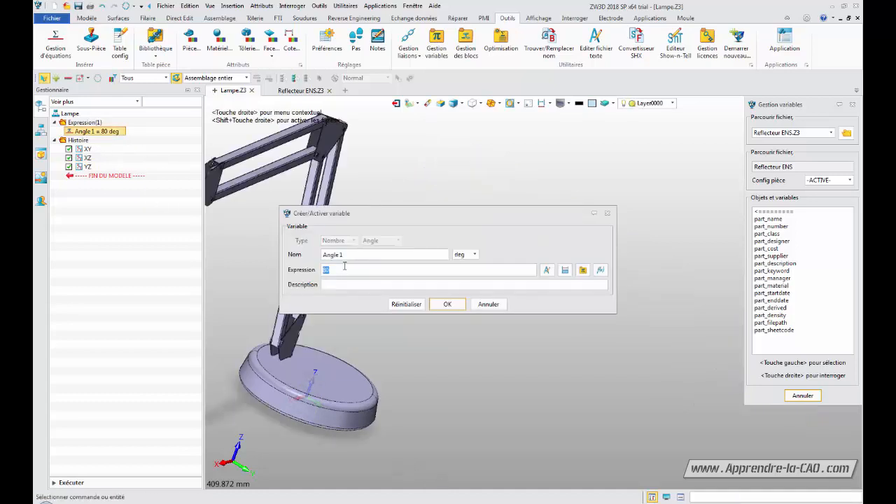
text(100)
key(Return)
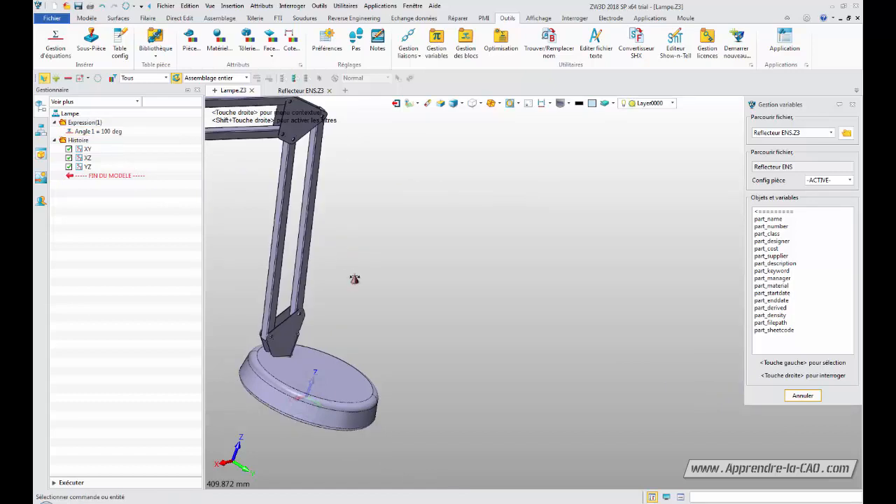
middle_drag(349, 279, 605, 330)
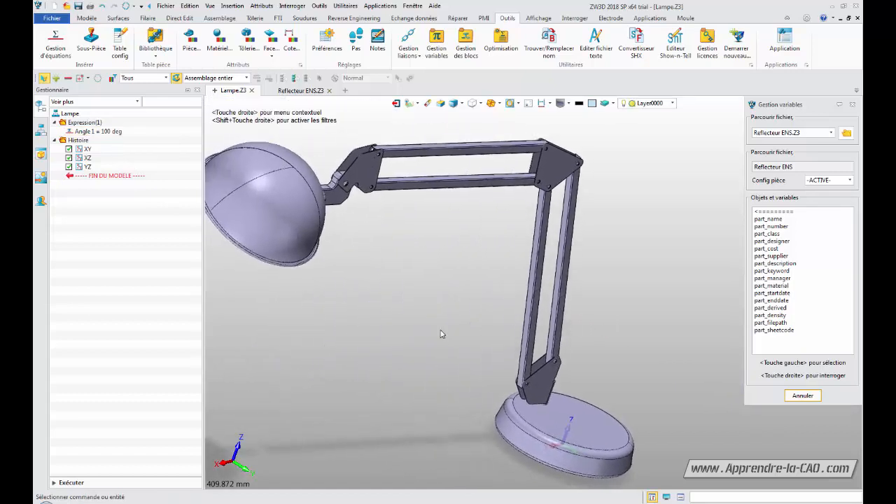
right_click(84, 135)
click(121, 146)
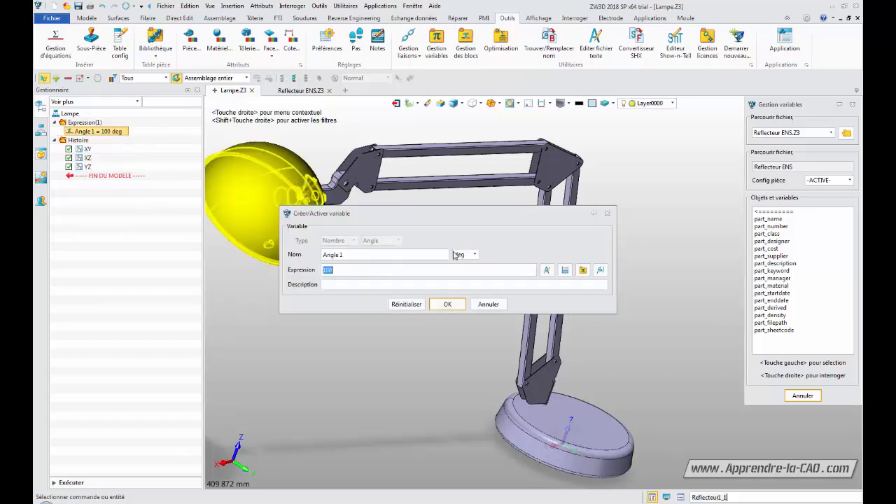
click(488, 304)
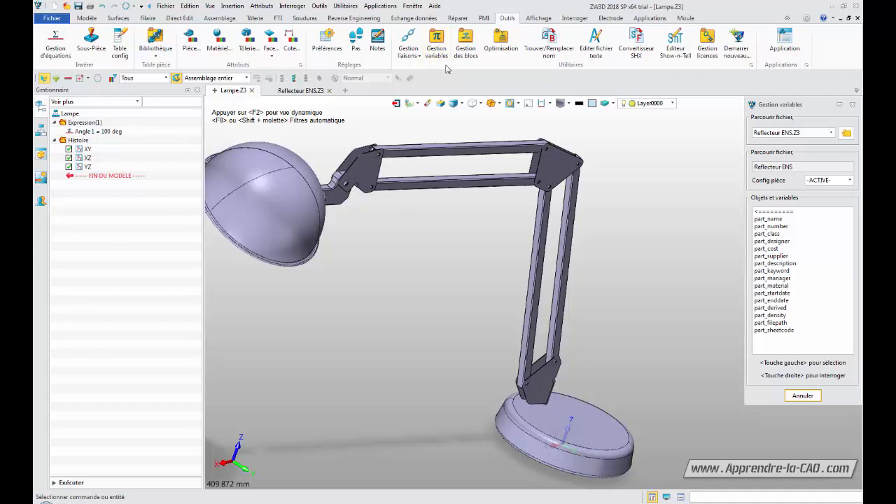
- In the equation manager, limit the Angle 1 variable to a minimum of -90 and maximum of 90 degrees and set its expression to 70
click(56, 45)
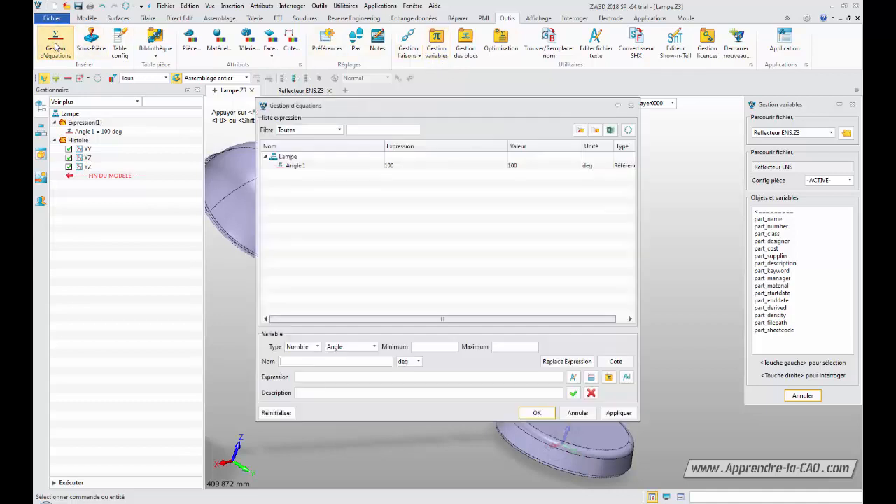
click(300, 167)
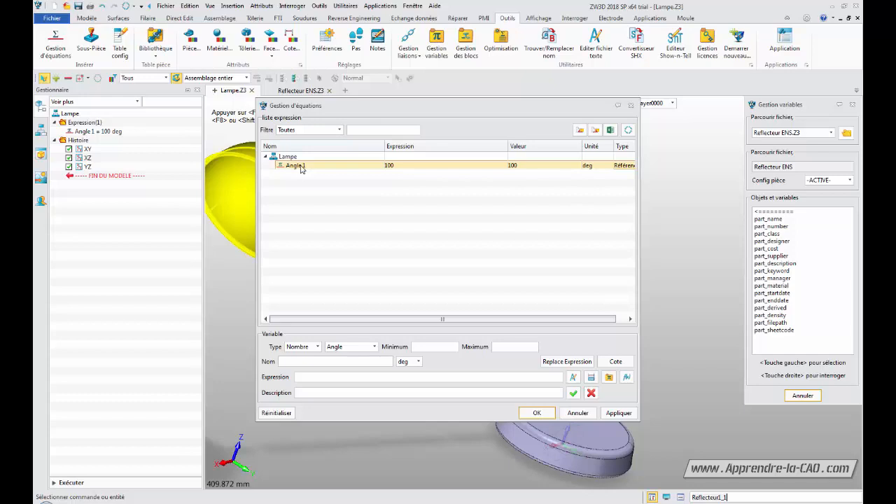
right_click(301, 169)
click(329, 172)
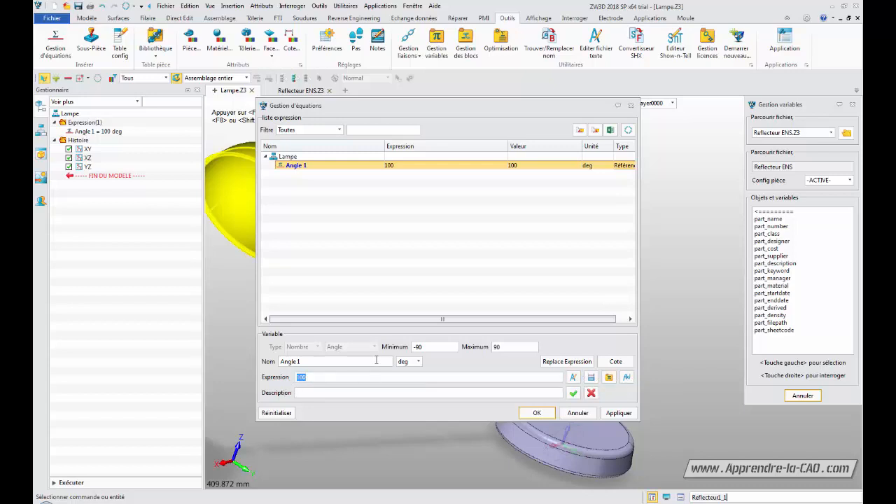
text(70)
key(Return)
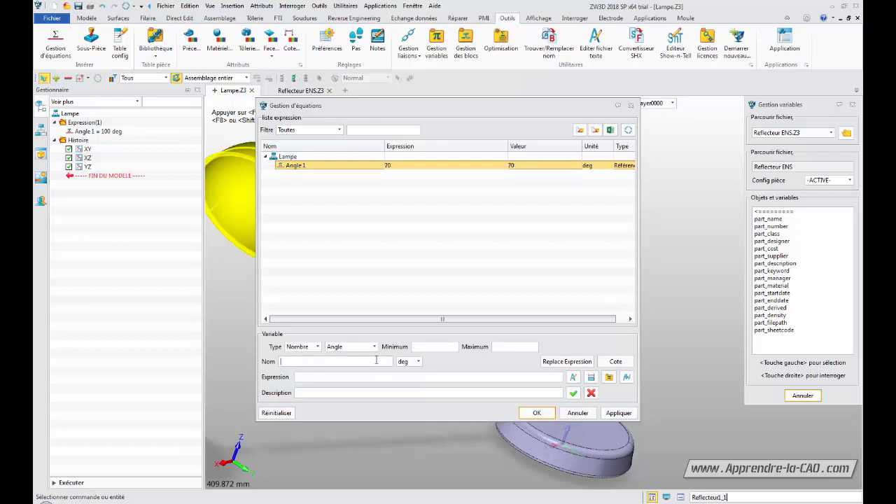
click(537, 413)
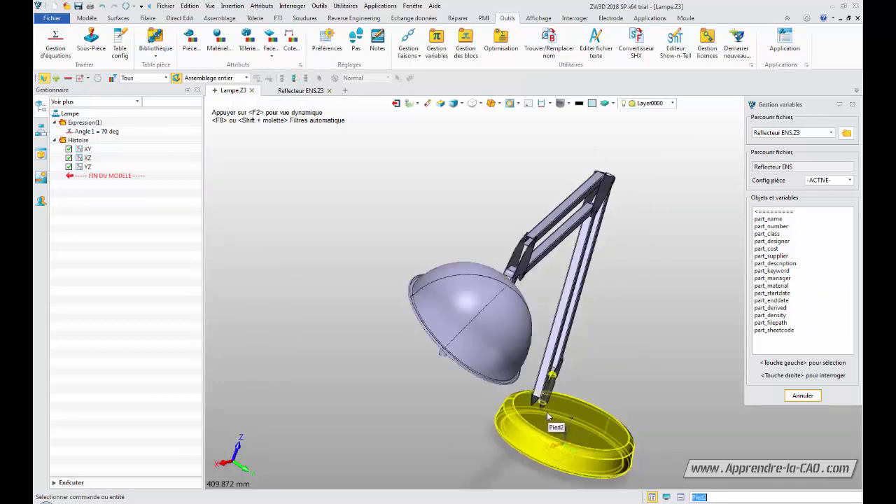
- Set the Angle 1 variable to 0 degrees and close the variable manager
middle_drag(611, 384, 586, 334)
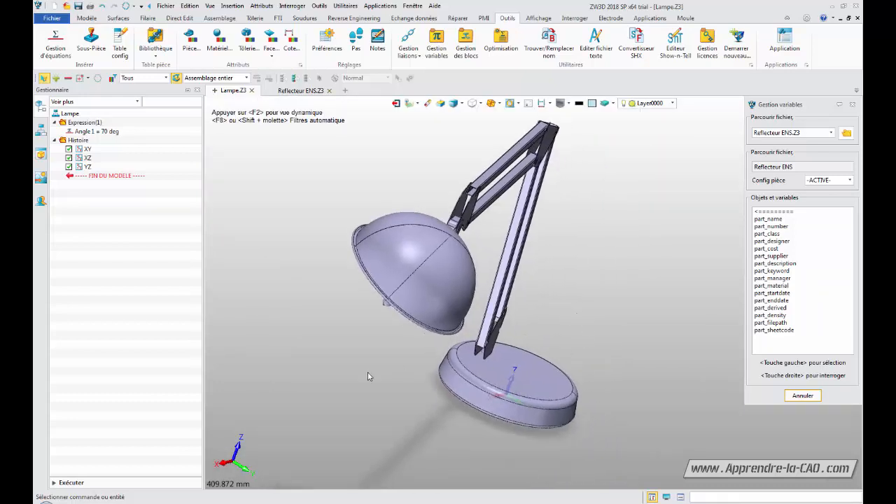
middle_drag(368, 377, 366, 381)
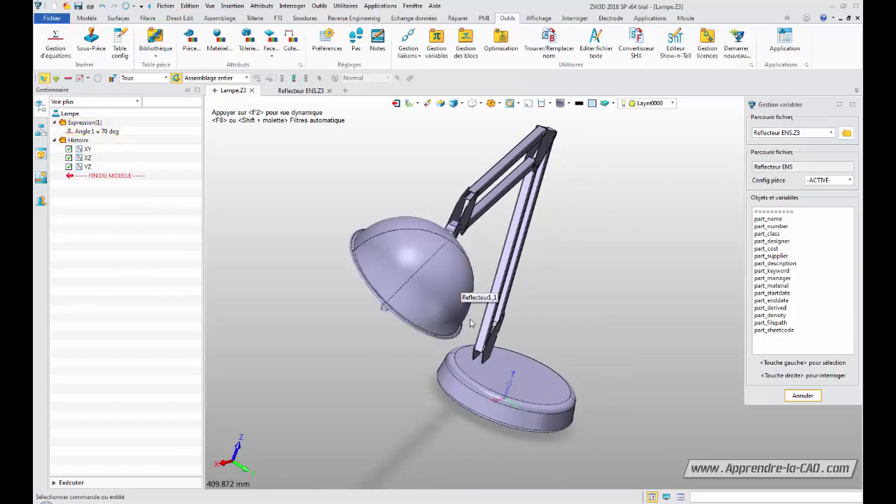
double_click(93, 133)
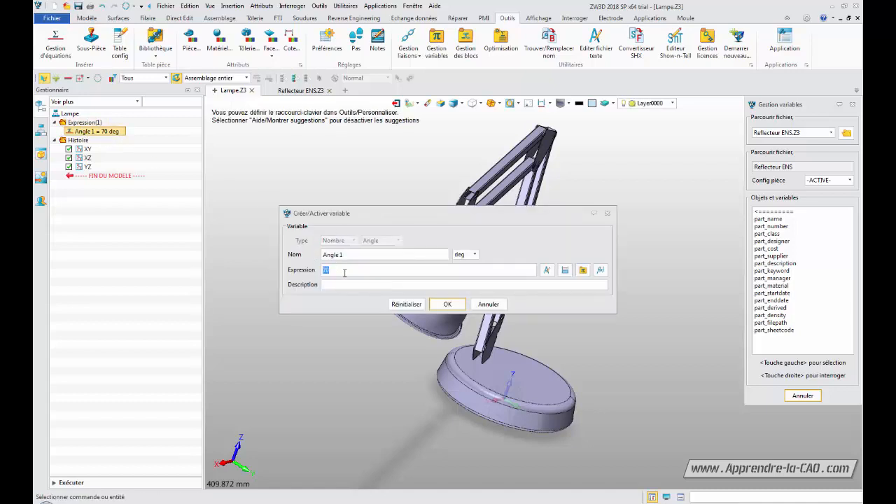
text(0)
key(Return)
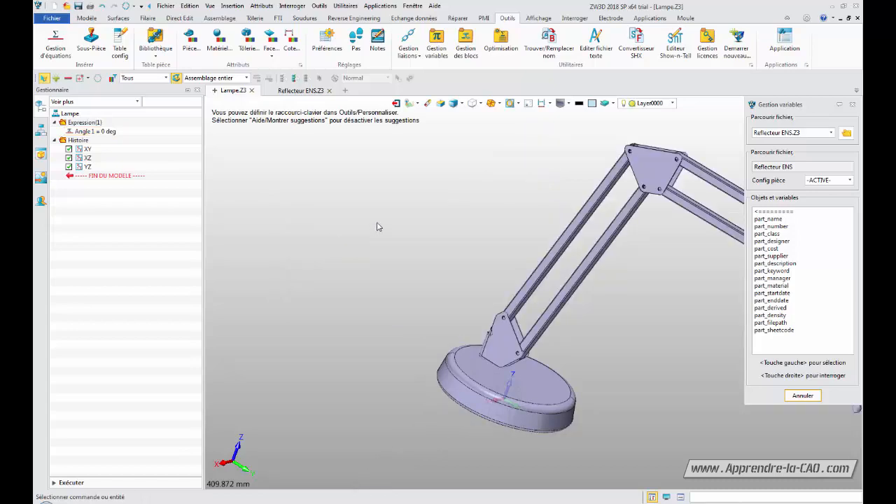
click(806, 396)
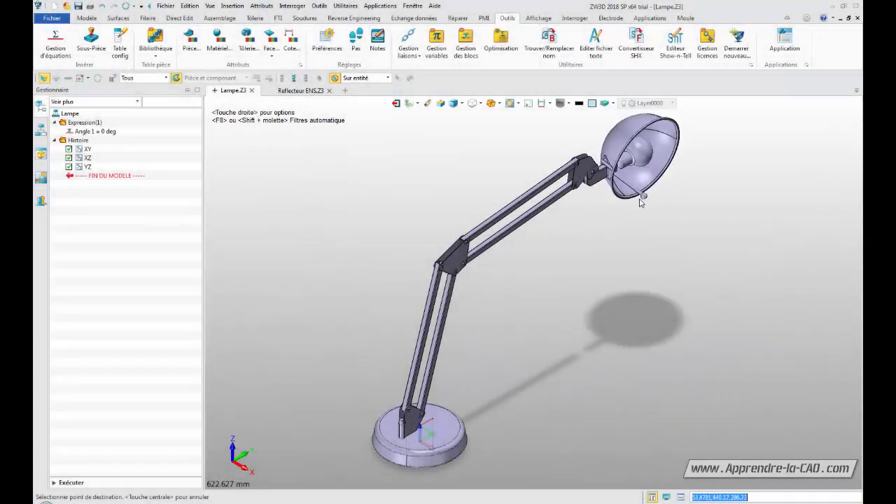
- Reposition the reflector to face downward and lower the upper arm bars until they are nearly horizontal
click(610, 211)
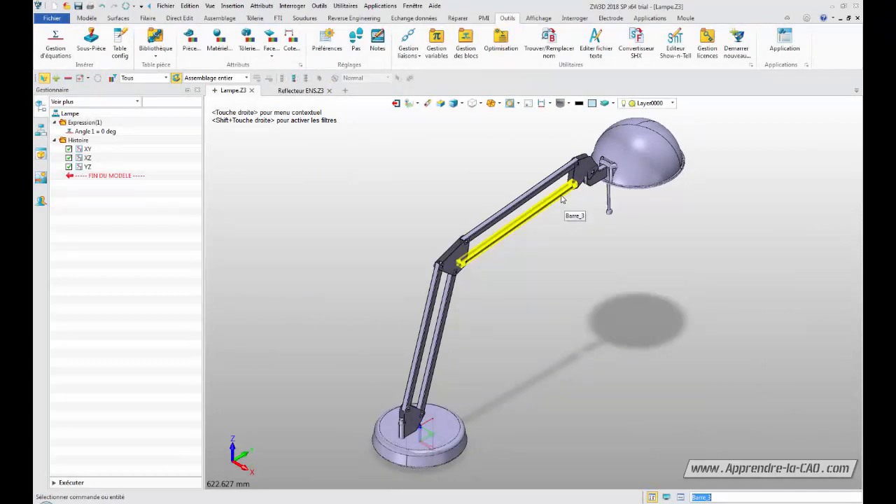
click(566, 206)
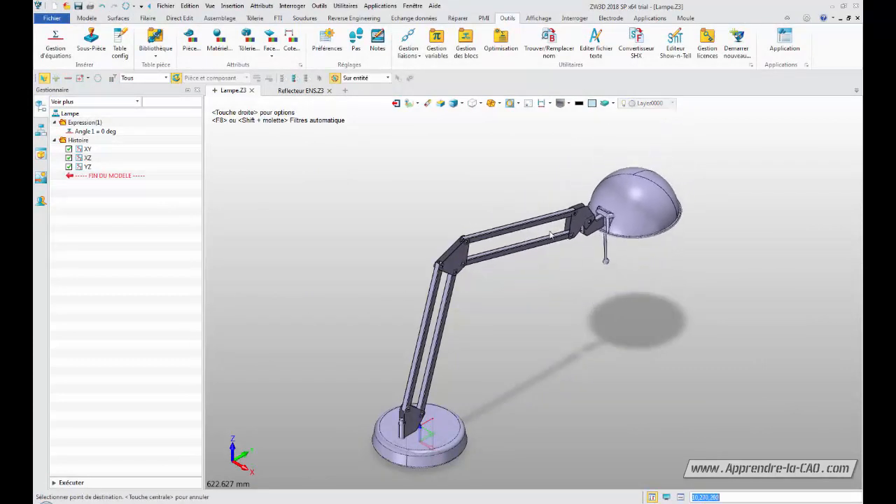
click(560, 217)
click(558, 230)
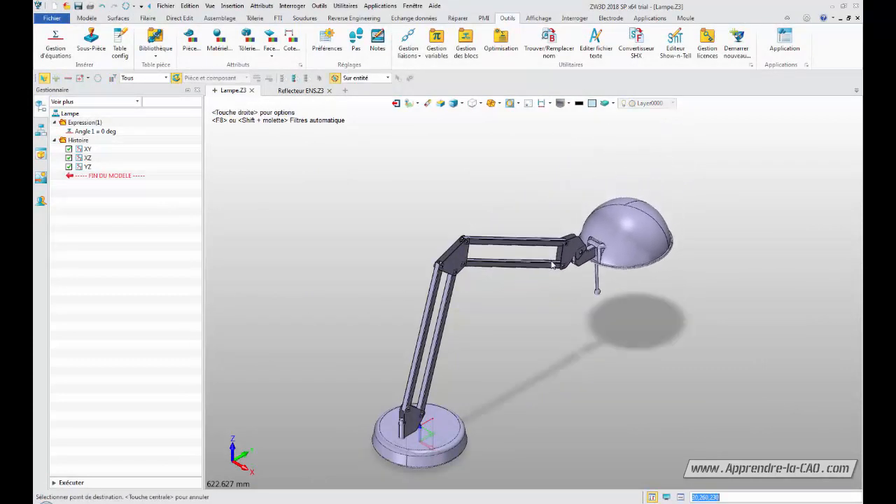
click(556, 268)
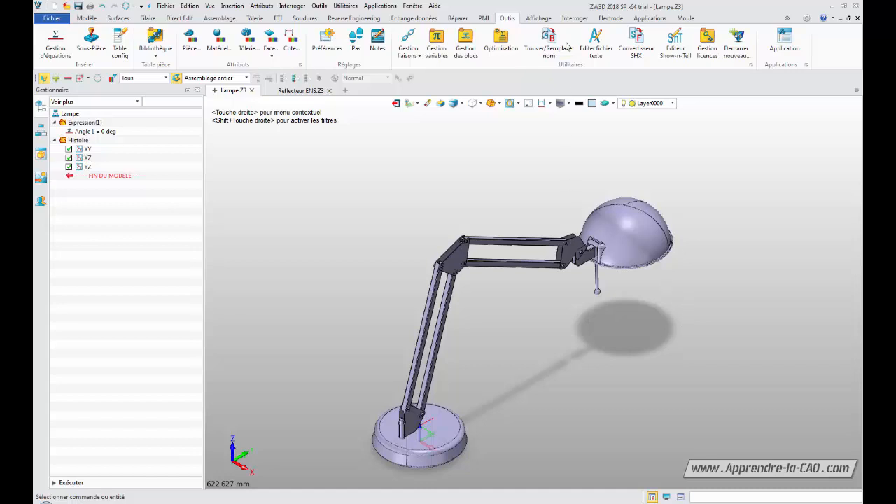
click(219, 17)
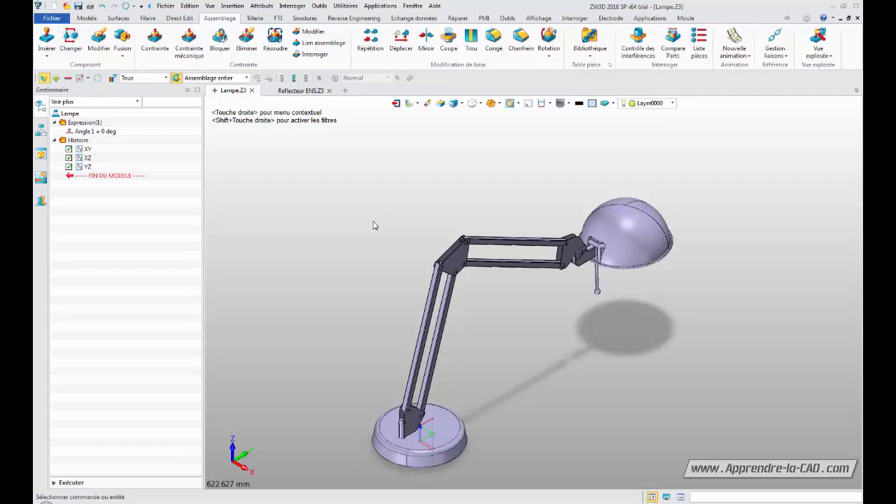
middle_drag(374, 223, 479, 271)
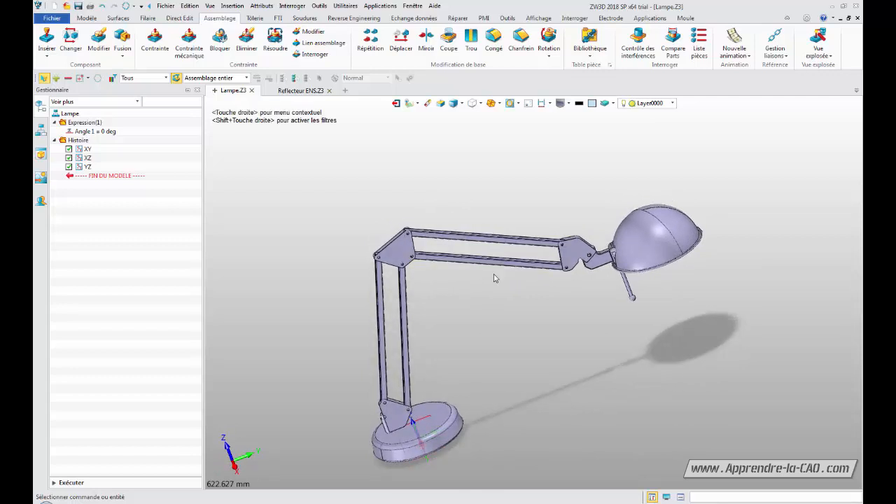